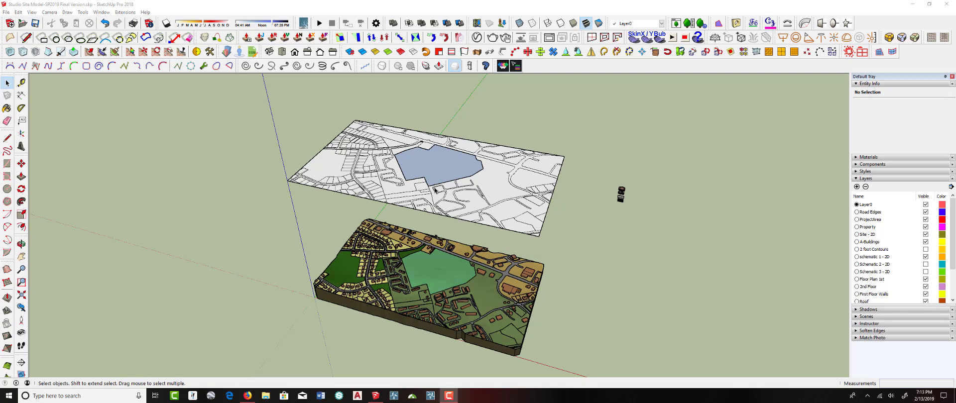
Inspect the site model's groups and components by orbiting around and selecting the plane, project area and building objects
{"action": "middle_click_drag", "start_coordinate": [458, 243], "coordinate": [451, 257]}
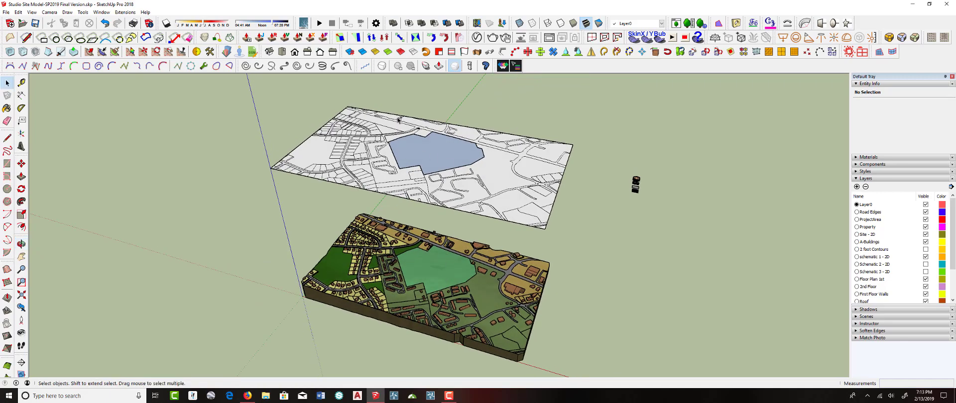
{"action": "left_click", "coordinate": [476, 167]}
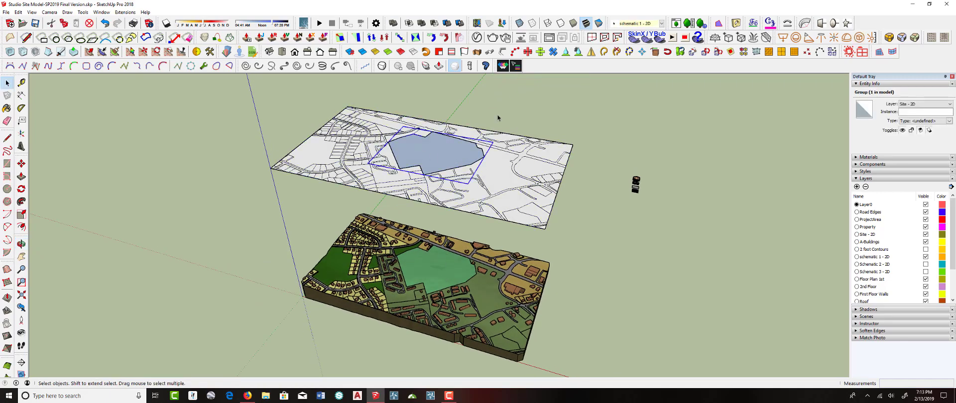
{"action": "middle_click_drag", "start_coordinate": [493, 205], "coordinate": [488, 170]}
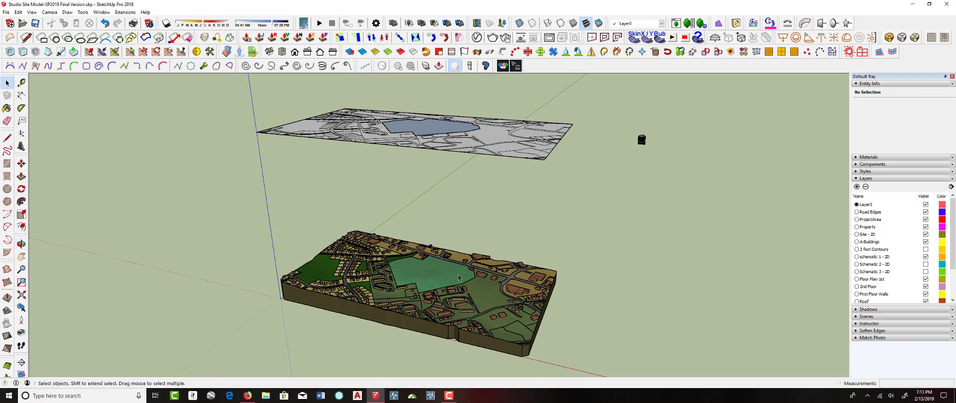
{"action": "left_click", "coordinate": [453, 262]}
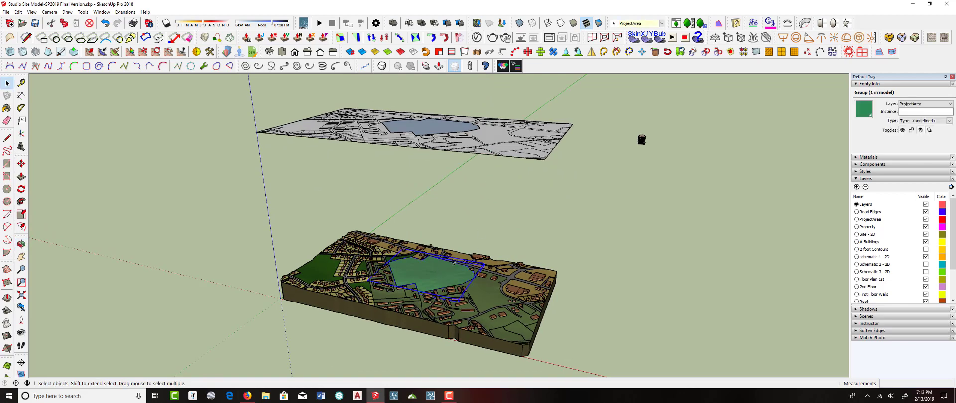
{"action": "left_click", "coordinate": [461, 202]}
{"action": "middle_click_drag", "start_coordinate": [461, 201], "coordinate": [465, 250]}
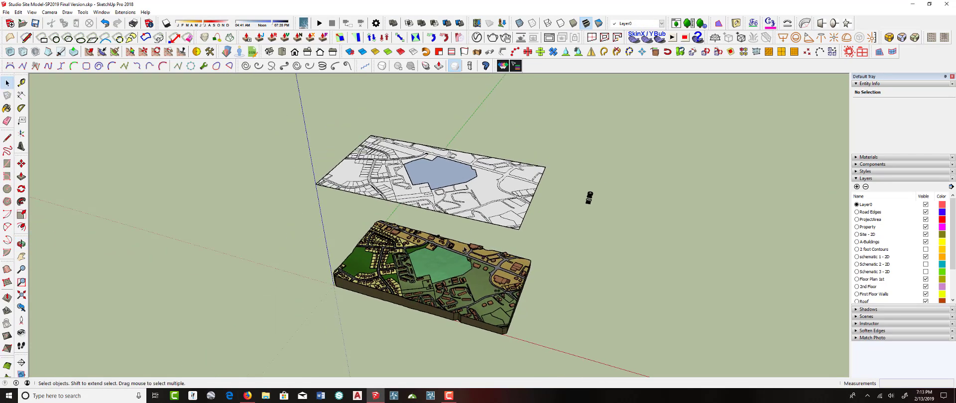
{"action": "scroll", "coordinate": [588, 198], "scroll_direction": "up", "scroll_amount": 6}
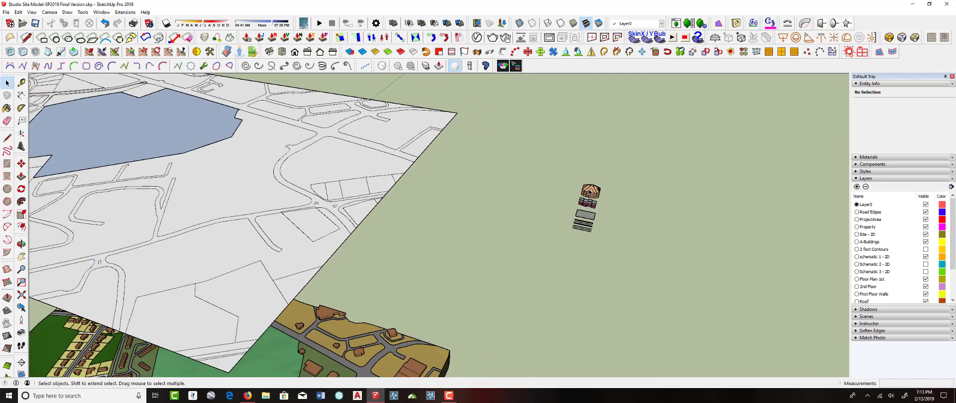
{"action": "left_click", "coordinate": [589, 202]}
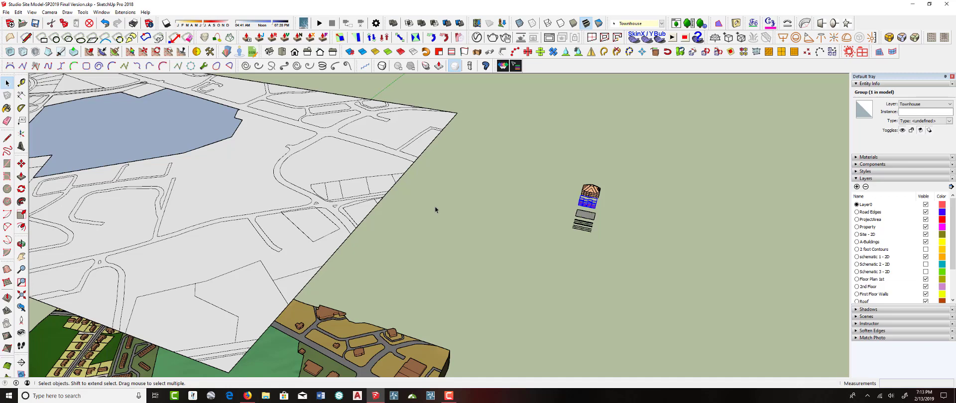
{"action": "left_click", "coordinate": [598, 193]}
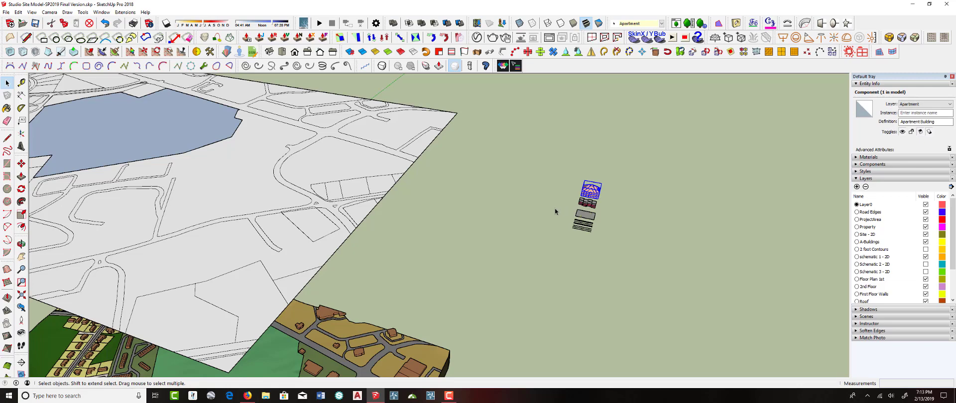
{"action": "left_click", "coordinate": [566, 192]}
{"action": "scroll", "coordinate": [648, 195], "scroll_direction": "down", "scroll_amount": 10}
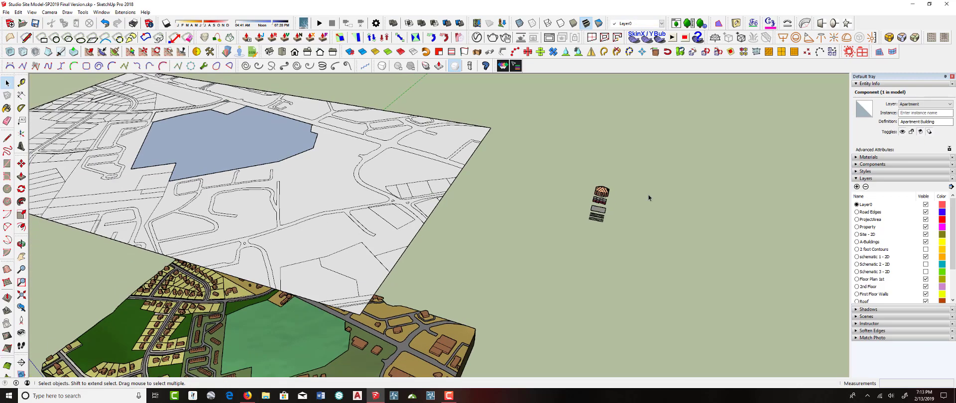
{"action": "mouse_move", "coordinate": [403, 204]}
{"action": "middle_mouse_down"}
{"action": "mouse_move", "coordinate": [395, 214]}
{"action": "mouse_move", "coordinate": [399, 192]}
{"action": "middle_mouse_up"}
Open the schematic 1 - 2D group and import Studio Site Model-SP2019 50 scale-demoRoads.png as a texture
{"action": "left_click", "coordinate": [400, 186]}
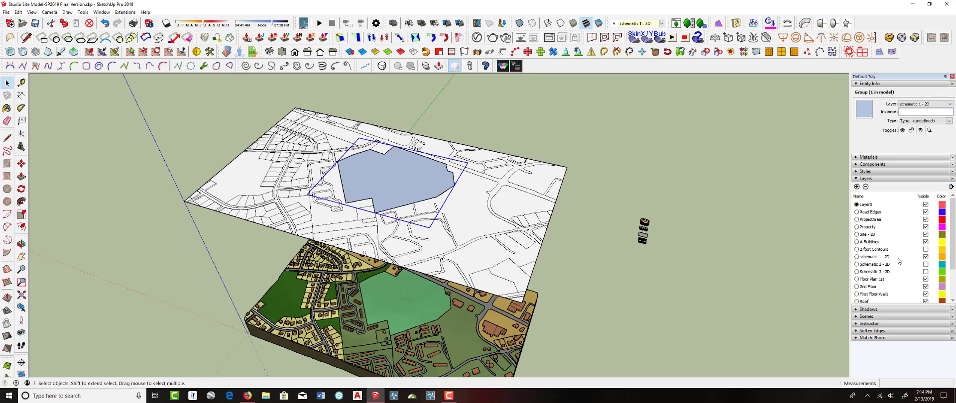
{"action": "double_click", "coordinate": [377, 172]}
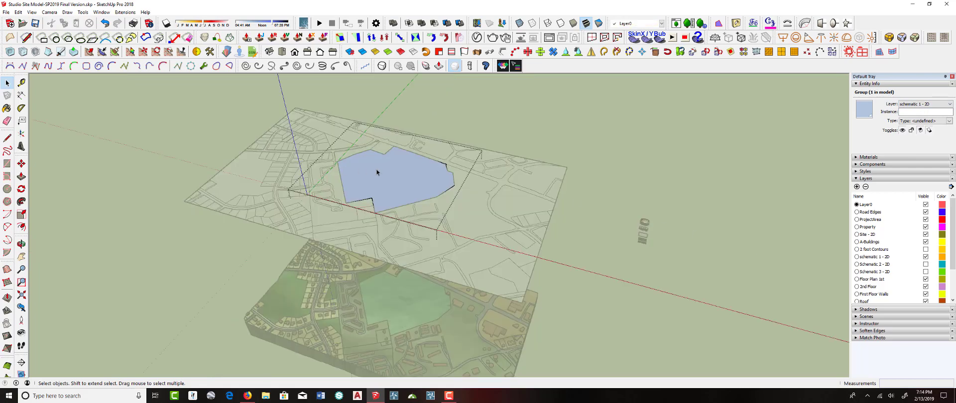
{"action": "left_click", "coordinate": [6, 12]}
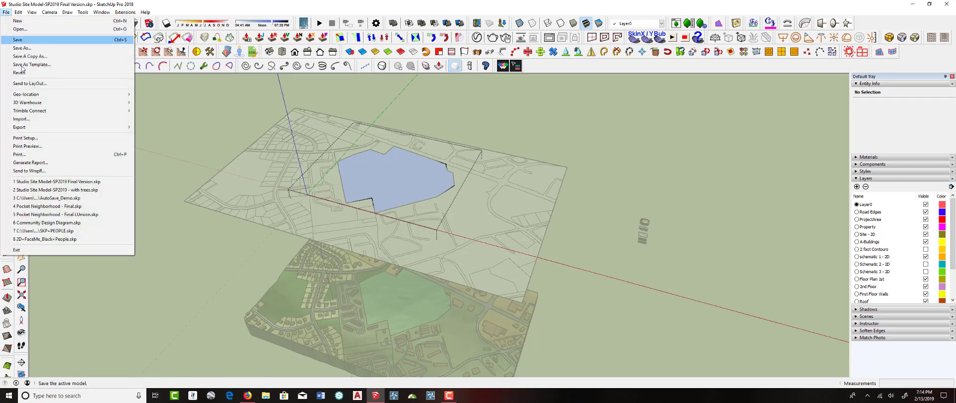
{"action": "left_click", "coordinate": [19, 119]}
{"action": "left_click", "coordinate": [423, 90]}
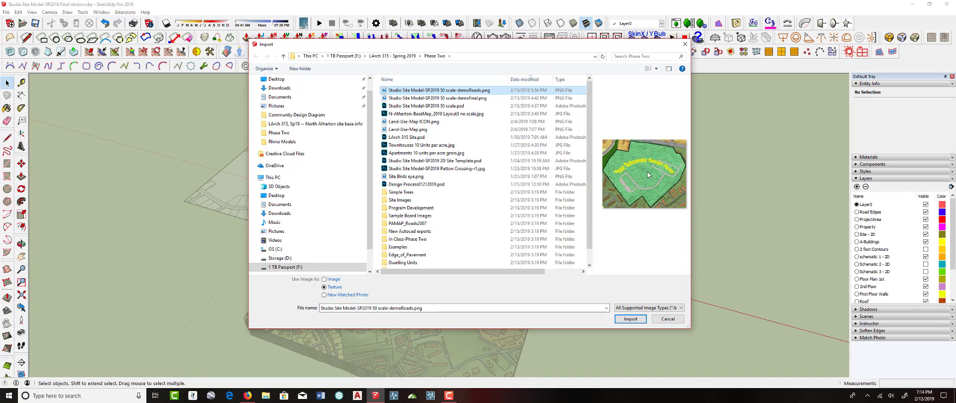
{"action": "left_click", "coordinate": [631, 319]}
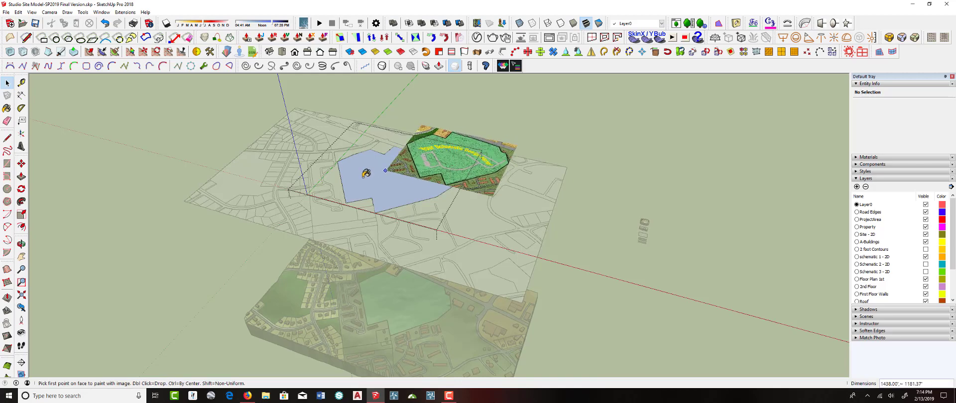
Paint the imported image onto the blue project-area face by placing its two corner points
{"action": "scroll", "coordinate": [365, 175], "scroll_direction": "up", "scroll_amount": 5}
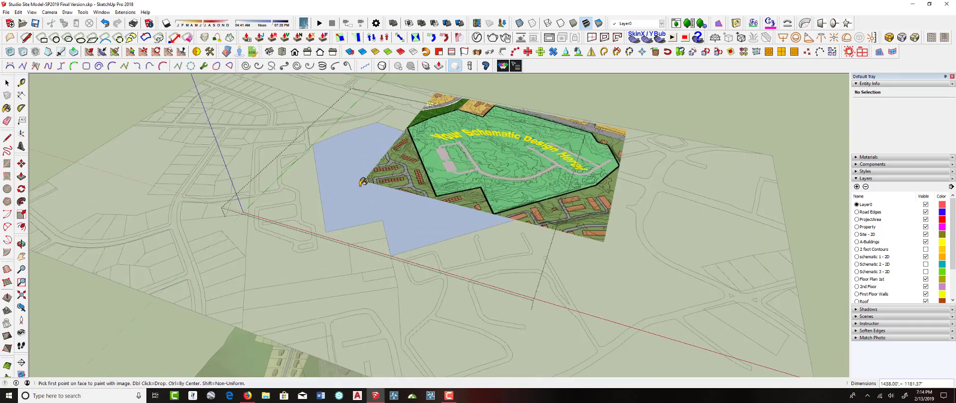
{"action": "left_click", "coordinate": [327, 207]}
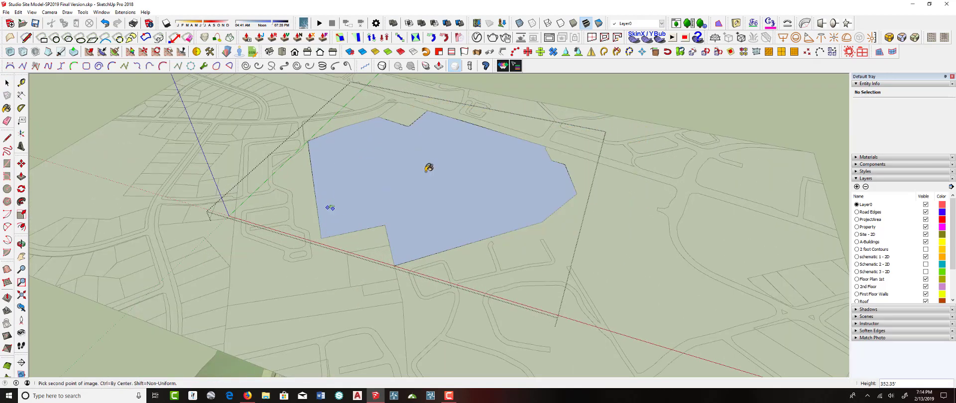
{"action": "left_click", "coordinate": [489, 163]}
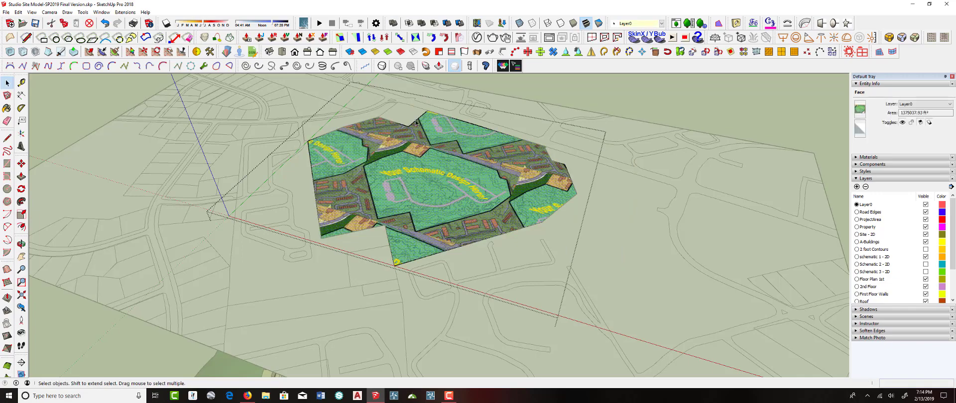
Start positioning the texture on the painted face and switch the positioning pins to free mode
{"action": "scroll", "coordinate": [450, 179], "scroll_direction": "up", "scroll_amount": 2}
{"action": "scroll", "coordinate": [450, 179], "scroll_direction": "down", "scroll_amount": 2}
{"action": "scroll", "coordinate": [450, 181], "scroll_direction": "up", "scroll_amount": 4}
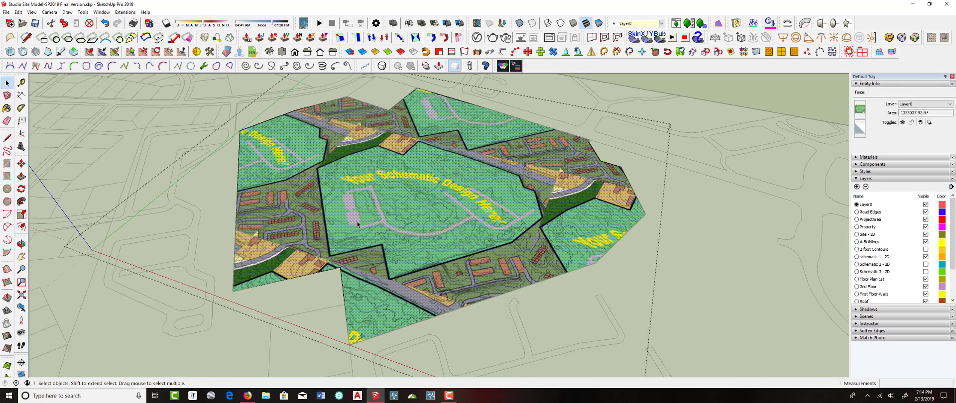
{"action": "right_click", "coordinate": [516, 201]}
{"action": "mouse_move", "coordinate": [540, 197]}
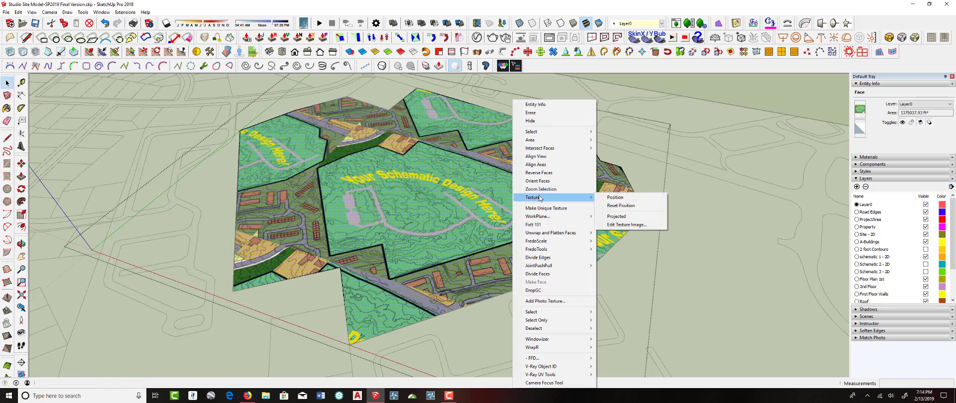
{"action": "left_click", "coordinate": [617, 201]}
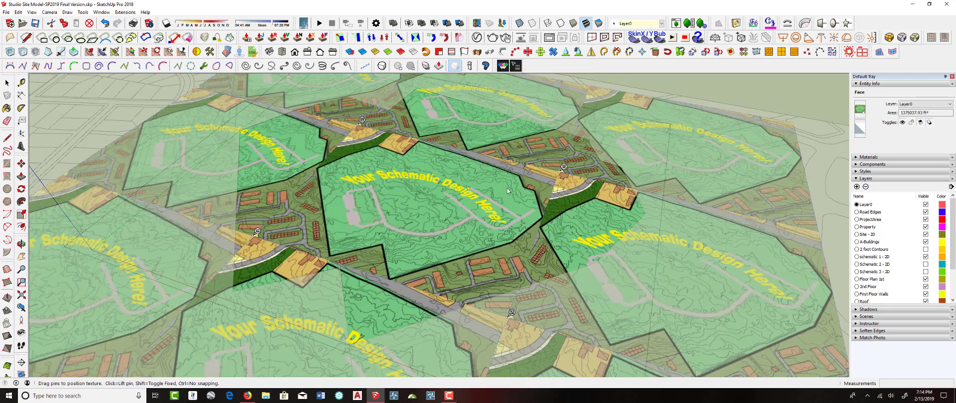
{"action": "right_click", "coordinate": [500, 190]}
{"action": "left_click", "coordinate": [521, 228]}
{"action": "right_click", "coordinate": [406, 193]}
{"action": "left_click", "coordinate": [433, 231]}
Move a texture pin so the image's boundary corner meets the face's eastern corner
{"action": "scroll", "coordinate": [464, 225], "scroll_direction": "up", "scroll_amount": 3}
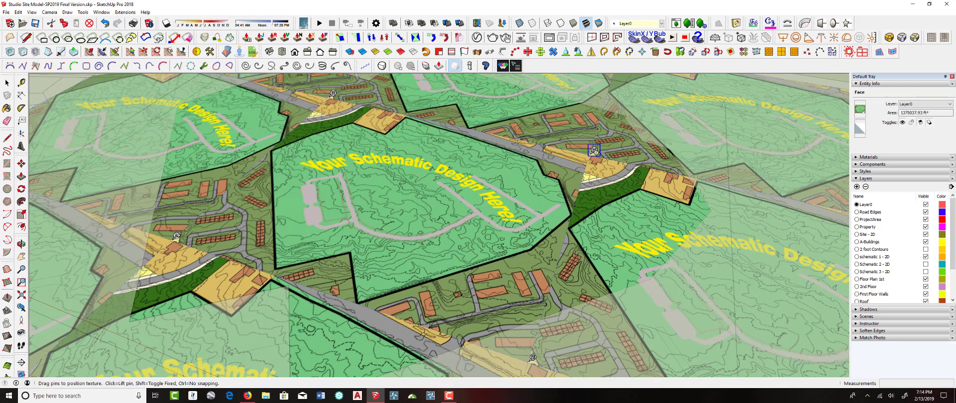
{"action": "left_click_drag", "start_coordinate": [594, 150], "coordinate": [577, 208]}
{"action": "scroll", "coordinate": [336, 299], "scroll_direction": "up", "scroll_amount": 5}
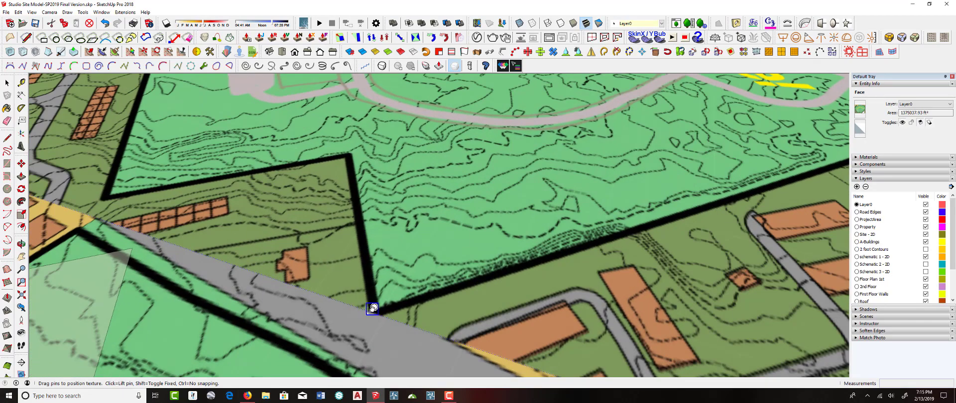
{"action": "left_click", "coordinate": [380, 308]}
{"action": "scroll", "coordinate": [385, 303], "scroll_direction": "down", "scroll_amount": 10}
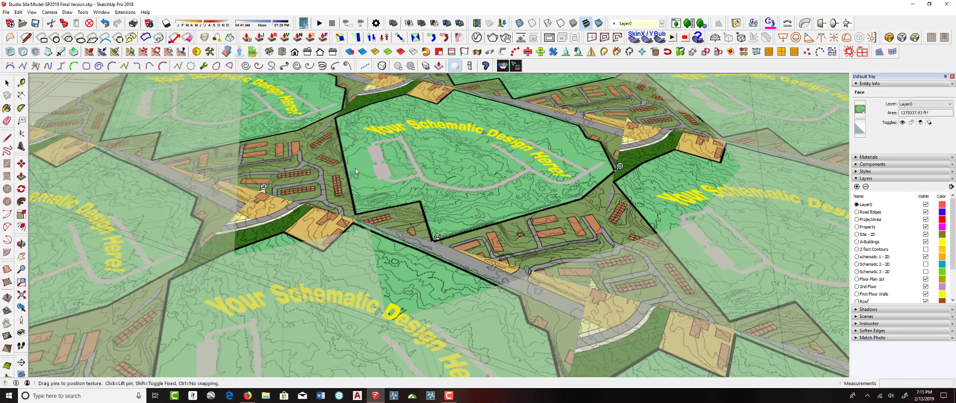
Move another texture pin onto the face's northwest boundary corner
{"action": "left_click", "coordinate": [263, 188]}
{"action": "scroll", "coordinate": [331, 127], "scroll_direction": "up", "scroll_amount": 10}
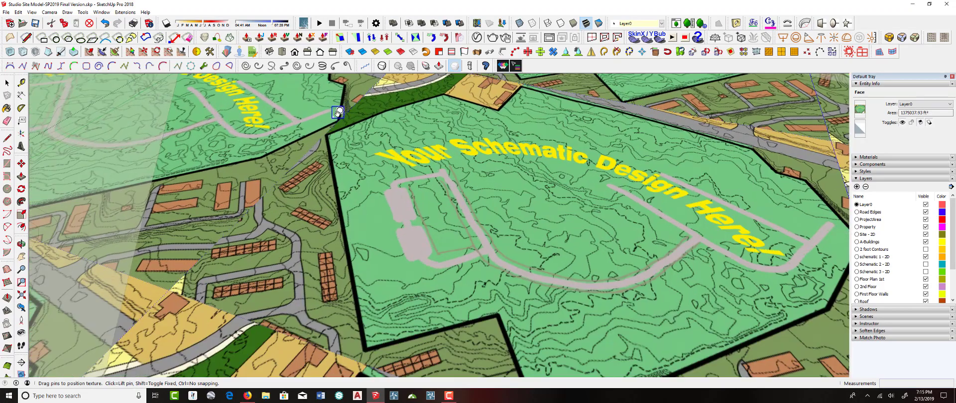
{"action": "scroll", "coordinate": [322, 150], "scroll_direction": "up", "scroll_amount": 2}
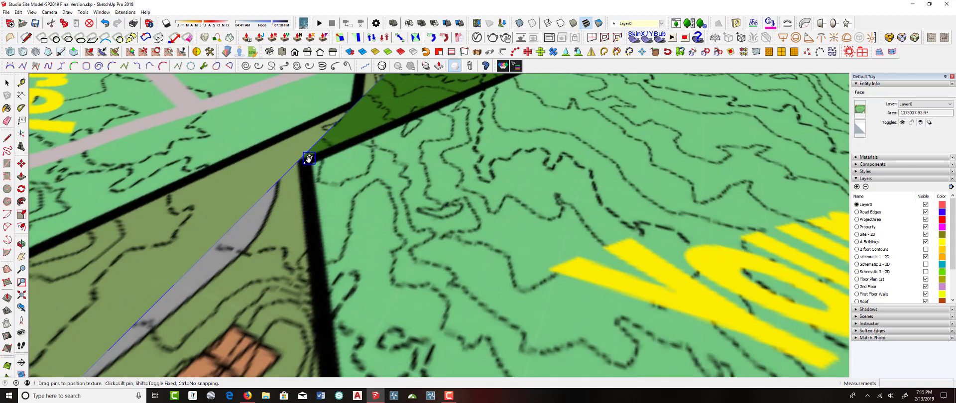
{"action": "left_click", "coordinate": [308, 161]}
{"action": "scroll", "coordinate": [310, 172], "scroll_direction": "down", "scroll_amount": 6}
{"action": "scroll", "coordinate": [319, 178], "scroll_direction": "down", "scroll_amount": 6}
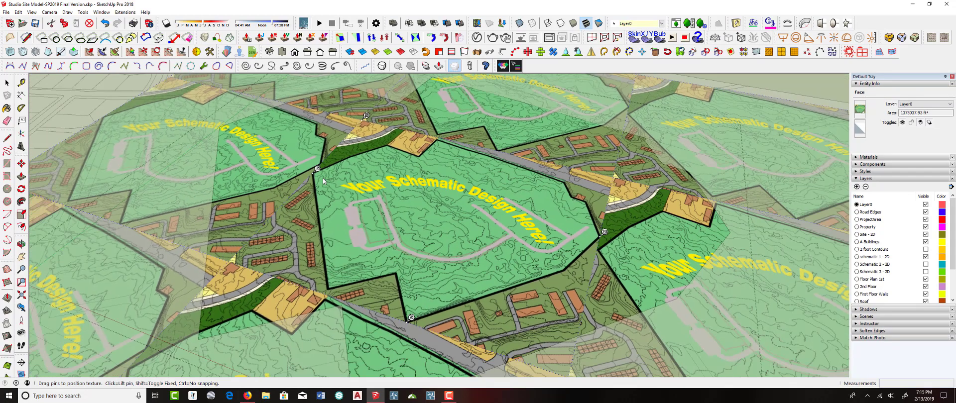
Move a third texture pin onto the face's northern boundary corner
{"action": "scroll", "coordinate": [369, 117], "scroll_direction": "up", "scroll_amount": 8}
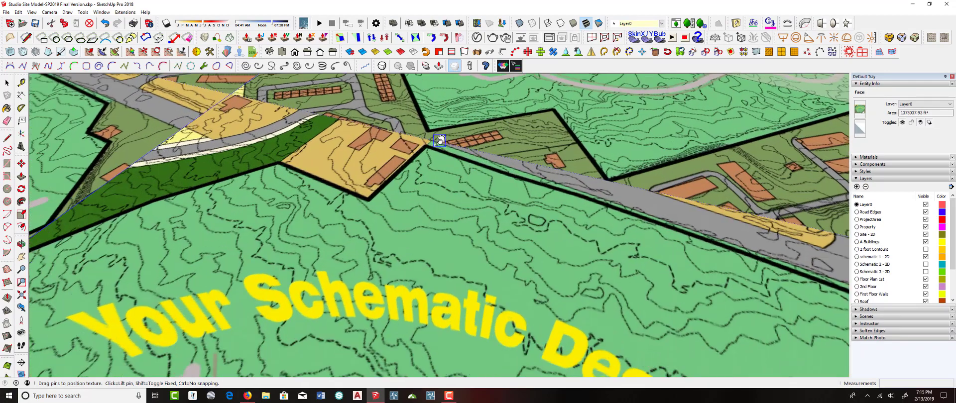
{"action": "scroll", "coordinate": [437, 139], "scroll_direction": "up", "scroll_amount": 3}
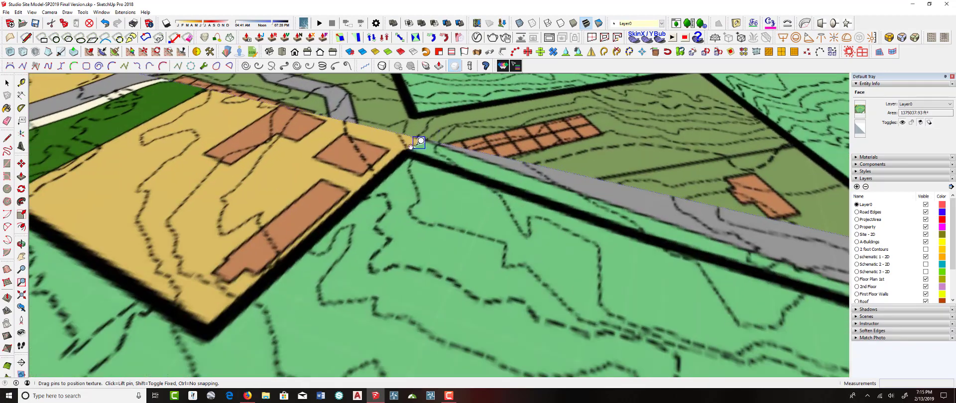
{"action": "left_click", "coordinate": [450, 163]}
{"action": "left_click", "coordinate": [477, 155]}
{"action": "left_click", "coordinate": [427, 135]}
{"action": "scroll", "coordinate": [425, 139], "scroll_direction": "down", "scroll_amount": 5}
{"action": "scroll", "coordinate": [432, 148], "scroll_direction": "down", "scroll_amount": 6}
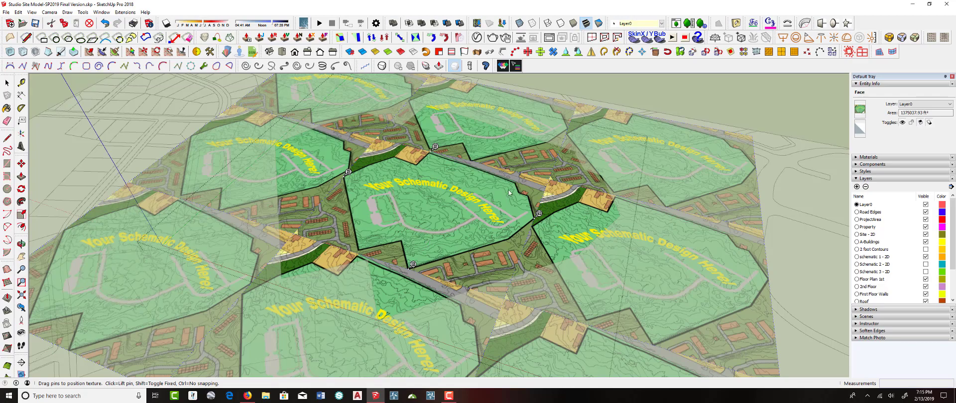
Slide the schematic image across the face to bring its boundary roughly over the project area outline
{"action": "middle_click_drag", "start_coordinate": [509, 192], "coordinate": [627, 194]}
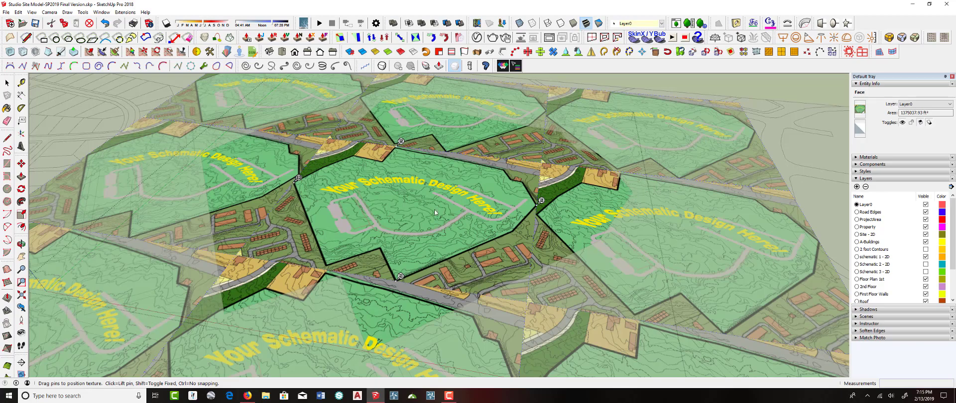
{"action": "middle_click_drag", "start_coordinate": [435, 211], "coordinate": [456, 202]}
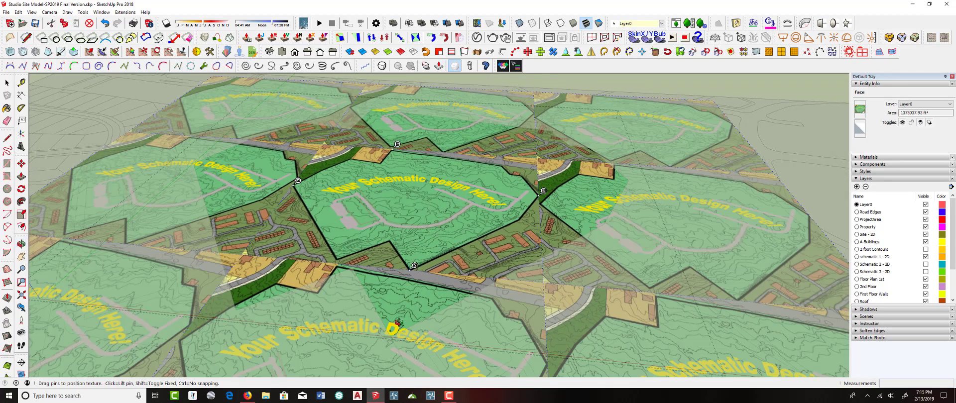
{"action": "scroll", "coordinate": [401, 320], "scroll_direction": "down", "scroll_amount": 5}
{"action": "scroll", "coordinate": [404, 317], "scroll_direction": "up", "scroll_amount": 4}
{"action": "scroll", "coordinate": [417, 268], "scroll_direction": "down", "scroll_amount": 5}
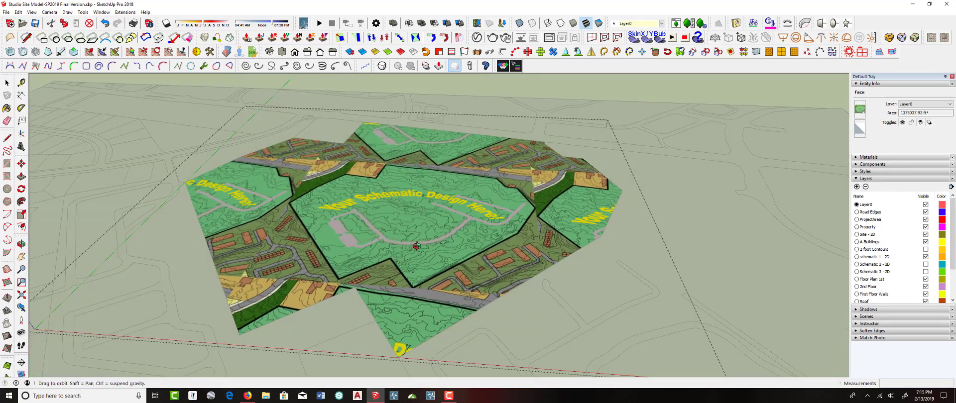
{"action": "scroll", "coordinate": [397, 348], "scroll_direction": "up", "scroll_amount": 5}
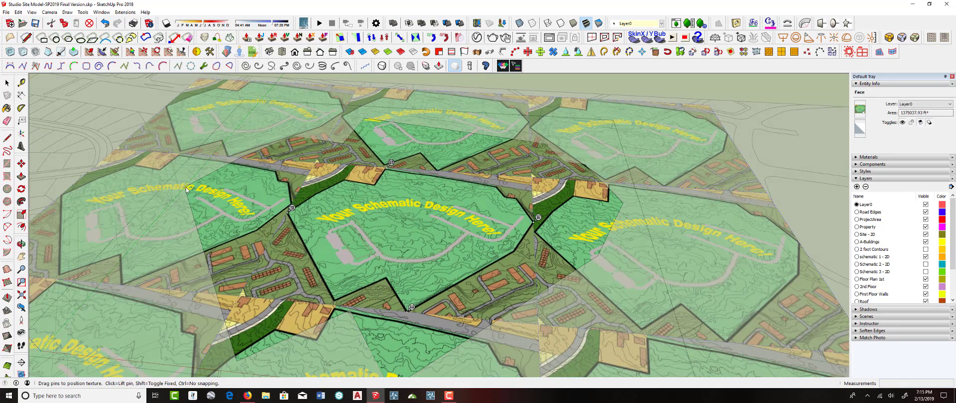
{"action": "middle_click_drag", "start_coordinate": [354, 177], "coordinate": [375, 182]}
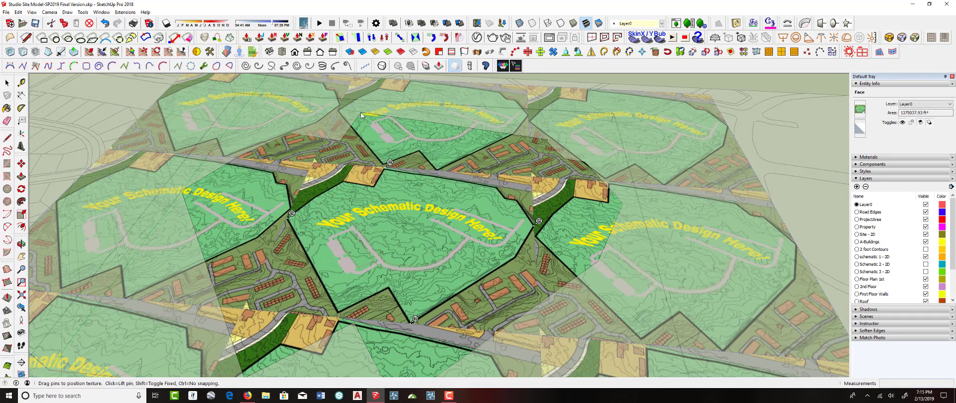
Move texture pins onto the face's northern corner and its eastern boundary corner
{"action": "scroll", "coordinate": [399, 155], "scroll_direction": "down", "scroll_amount": 1}
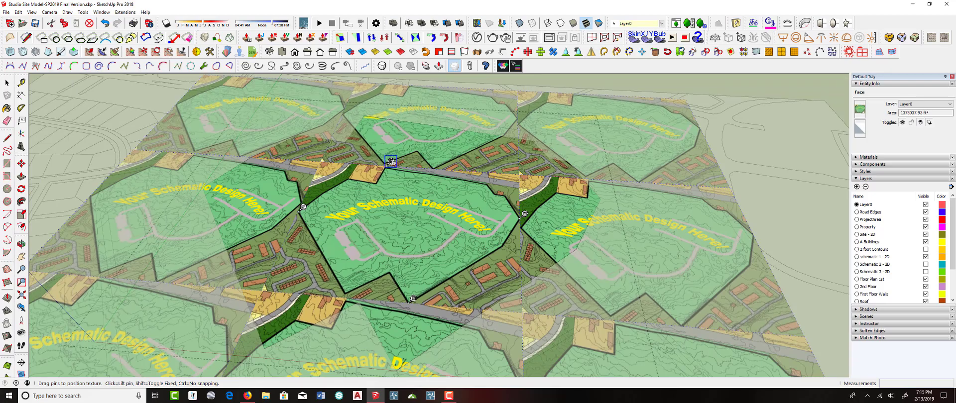
{"action": "left_click_drag", "start_coordinate": [391, 161], "coordinate": [367, 113]}
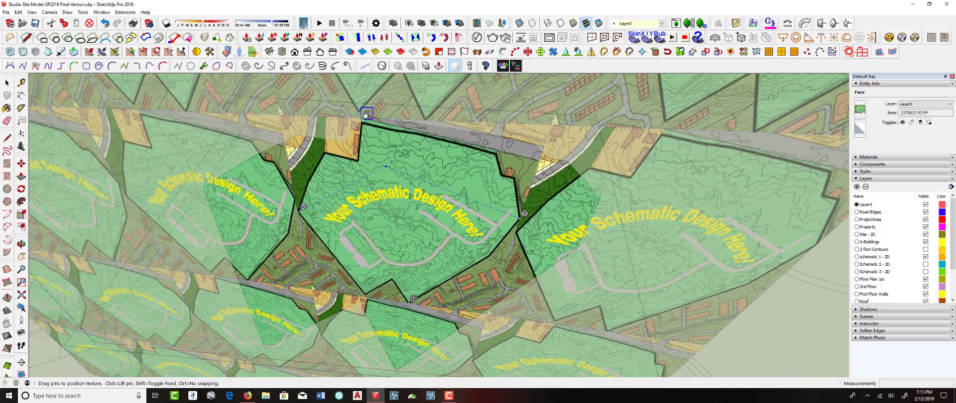
{"action": "left_click_drag", "start_coordinate": [524, 214], "coordinate": [605, 194]}
Move texture pins onto the face's southern corner and its western boundary corner
{"action": "scroll", "coordinate": [579, 207], "scroll_direction": "down", "scroll_amount": 5}
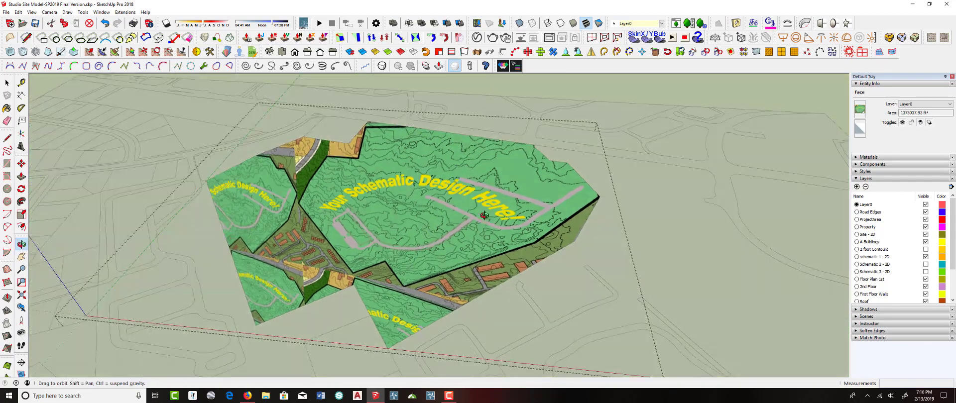
{"action": "scroll", "coordinate": [421, 279], "scroll_direction": "up", "scroll_amount": 5}
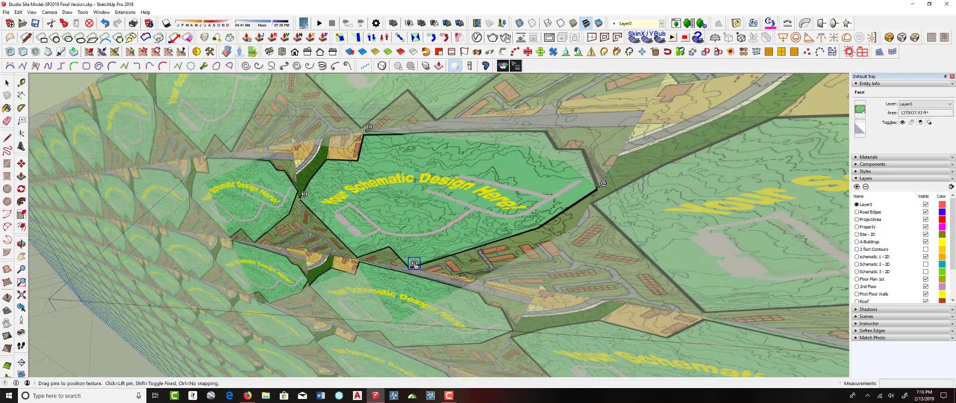
{"action": "left_click_drag", "start_coordinate": [414, 264], "coordinate": [400, 317]}
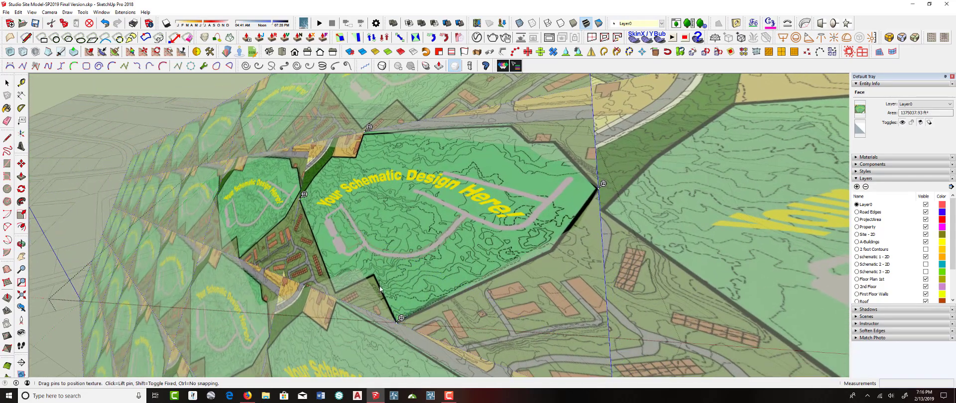
{"action": "left_click_drag", "start_coordinate": [304, 194], "coordinate": [205, 180]}
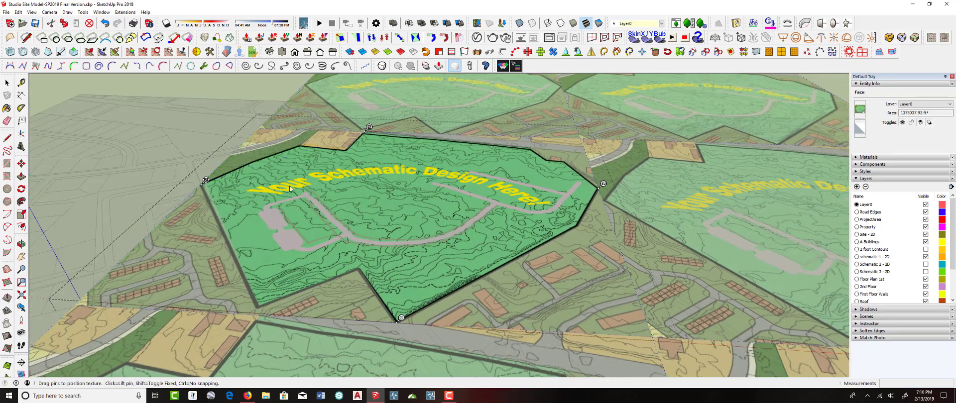
Shift the image on the face and fine-tune the western pin onto the boundary corner
{"action": "middle_click_drag", "start_coordinate": [293, 190], "coordinate": [340, 208]}
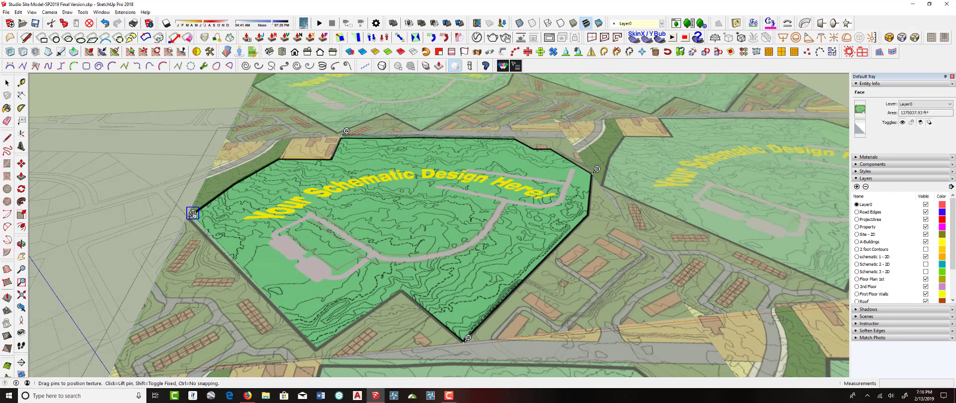
{"action": "scroll", "coordinate": [191, 214], "scroll_direction": "up", "scroll_amount": 3}
{"action": "left_click_drag", "start_coordinate": [188, 214], "coordinate": [194, 206]}
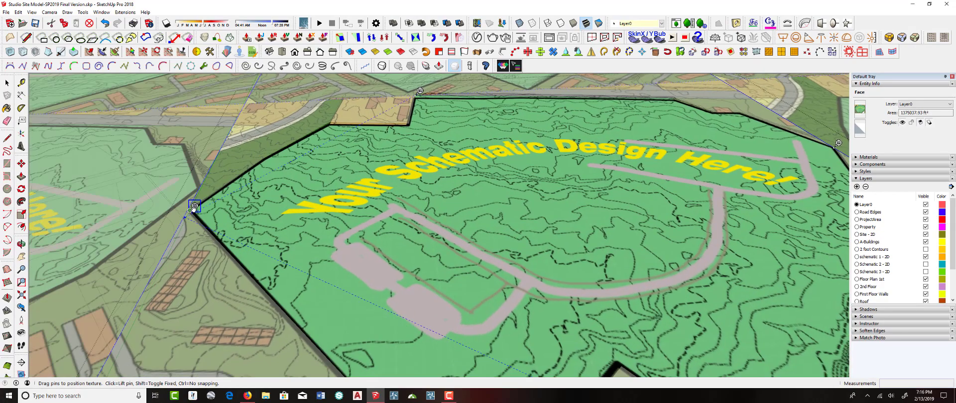
{"action": "scroll", "coordinate": [247, 193], "scroll_direction": "down", "scroll_amount": 2}
{"action": "middle_click_drag", "start_coordinate": [291, 200], "coordinate": [338, 244]}
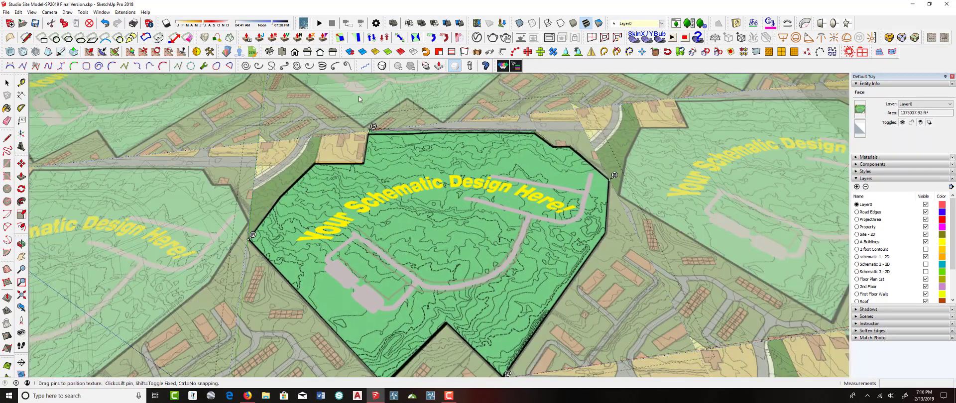
Check the northern corner alignment, nudge the image, and finish positioning the texture
{"action": "scroll", "coordinate": [361, 102], "scroll_direction": "up", "scroll_amount": 5}
{"action": "scroll", "coordinate": [372, 132], "scroll_direction": "up", "scroll_amount": 2}
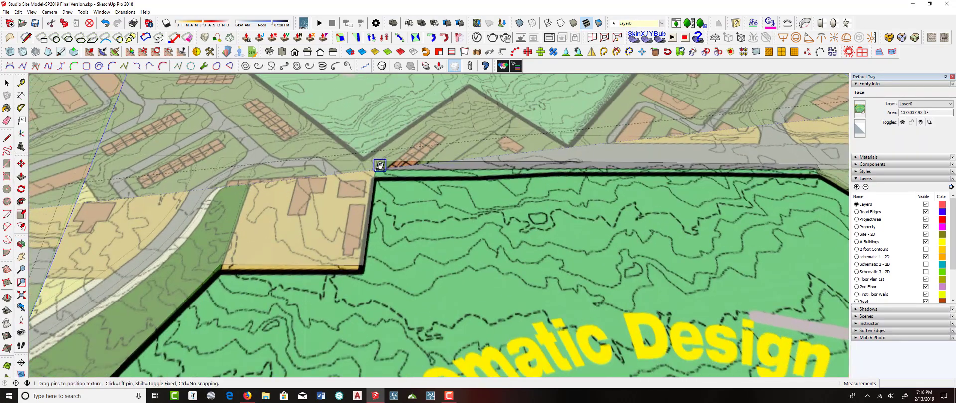
{"action": "scroll", "coordinate": [380, 166], "scroll_direction": "down", "scroll_amount": 6}
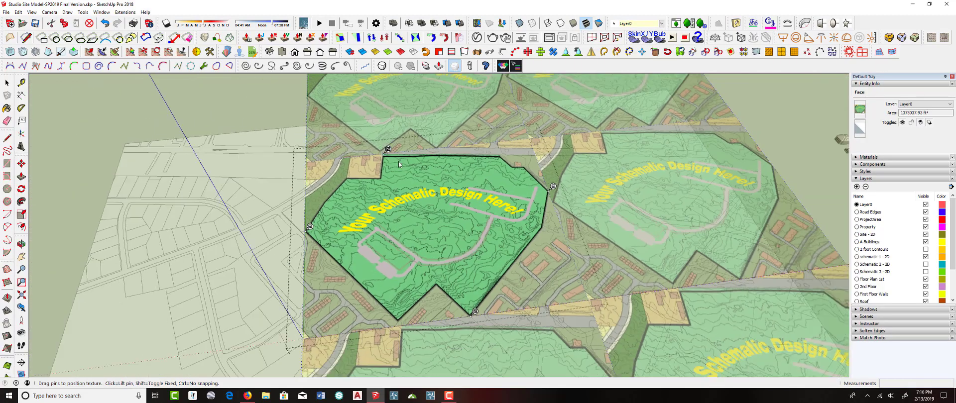
{"action": "scroll", "coordinate": [399, 164], "scroll_direction": "down", "scroll_amount": 1}
{"action": "middle_click_drag", "start_coordinate": [434, 242], "coordinate": [413, 214]}
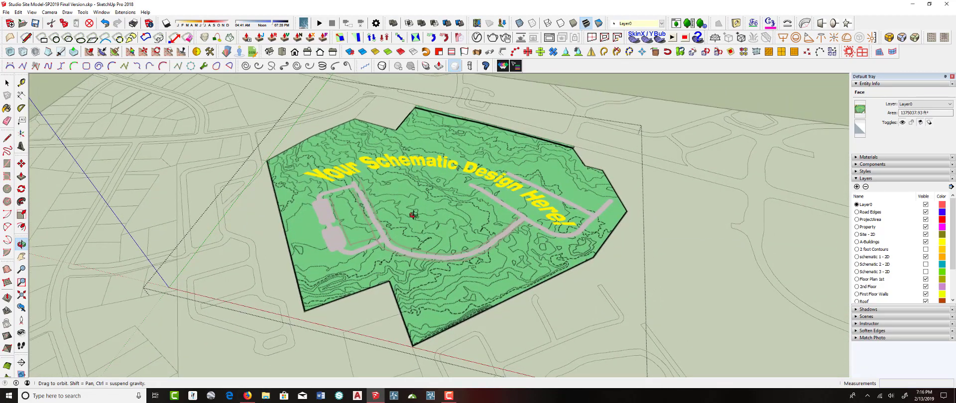
{"action": "left_click_drag", "start_coordinate": [414, 214], "coordinate": [427, 208]}
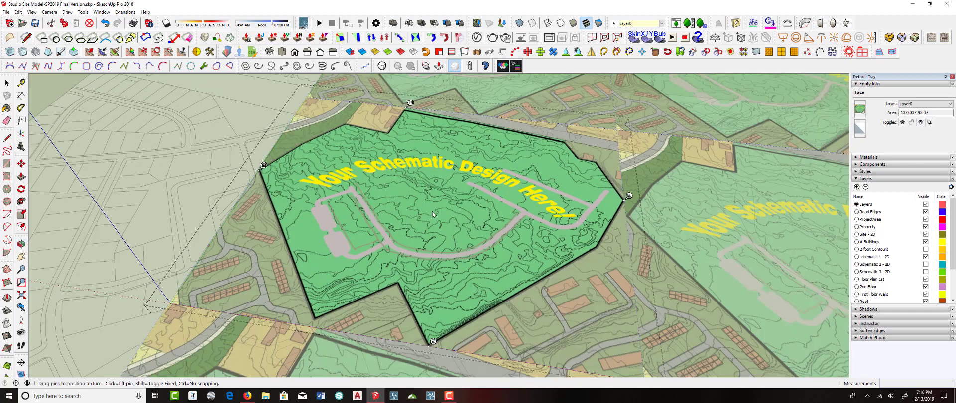
{"action": "right_click", "coordinate": [440, 204]}
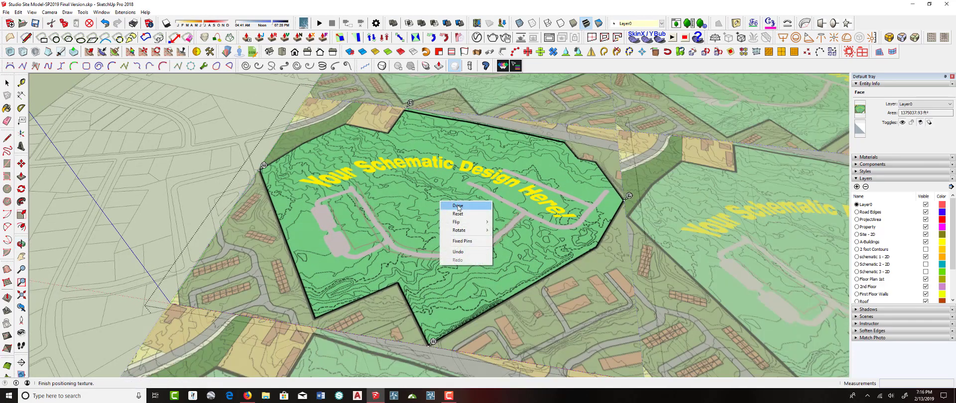
{"action": "left_click", "coordinate": [457, 205]}
Open the upper flat schematic plane, select its textured face, and make its texture projected
{"action": "scroll", "coordinate": [458, 201], "scroll_direction": "down", "scroll_amount": 5}
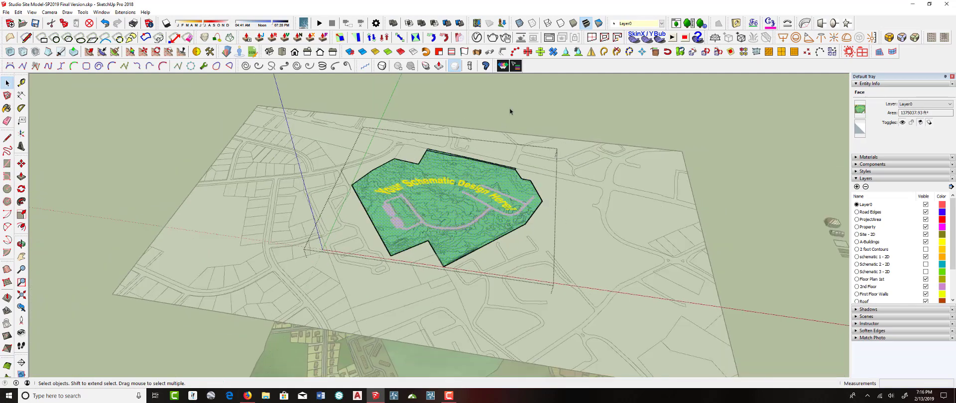
{"action": "left_click", "coordinate": [507, 108]}
{"action": "scroll", "coordinate": [460, 188], "scroll_direction": "down", "scroll_amount": 3}
{"action": "middle_click_drag", "start_coordinate": [460, 188], "coordinate": [447, 172]}
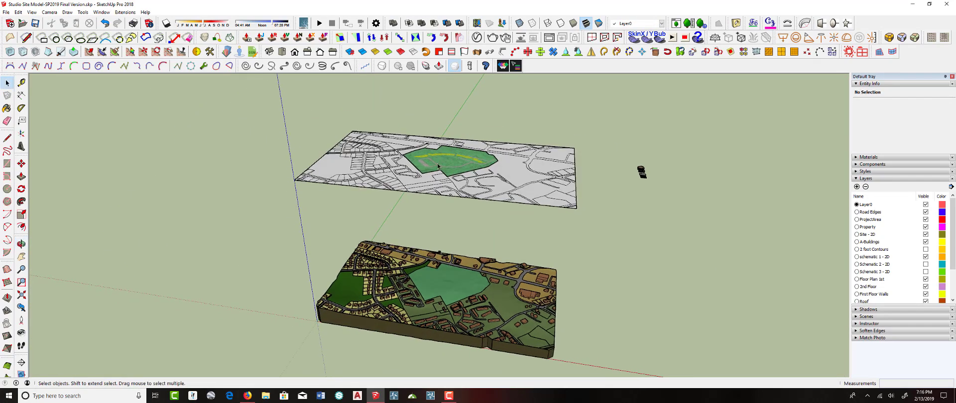
{"action": "scroll", "coordinate": [449, 163], "scroll_direction": "up", "scroll_amount": 8}
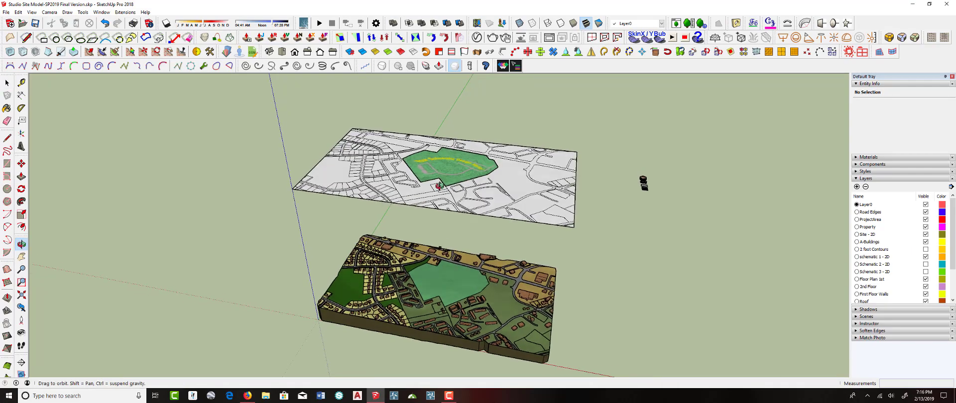
{"action": "middle_click_drag", "start_coordinate": [432, 194], "coordinate": [455, 193]}
{"action": "scroll", "coordinate": [423, 202], "scroll_direction": "up", "scroll_amount": 8}
{"action": "scroll", "coordinate": [419, 207], "scroll_direction": "up", "scroll_amount": 1}
{"action": "scroll", "coordinate": [455, 193], "scroll_direction": "down", "scroll_amount": 3}
{"action": "left_click", "coordinate": [448, 179]}
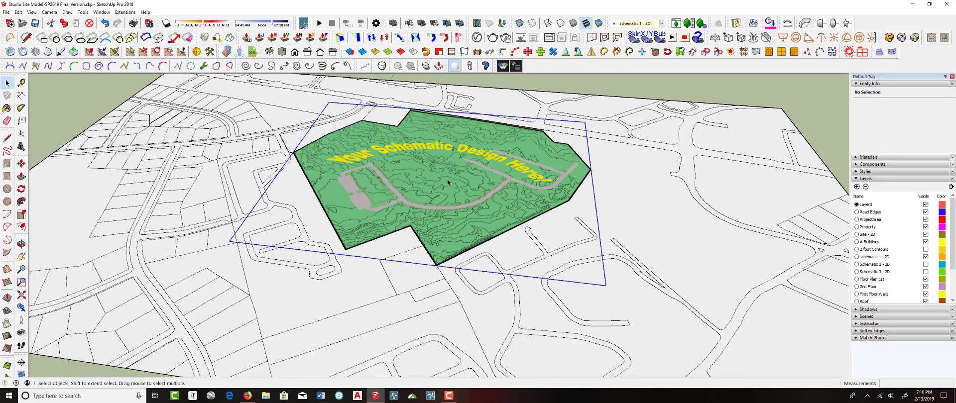
{"action": "double_click", "coordinate": [447, 180]}
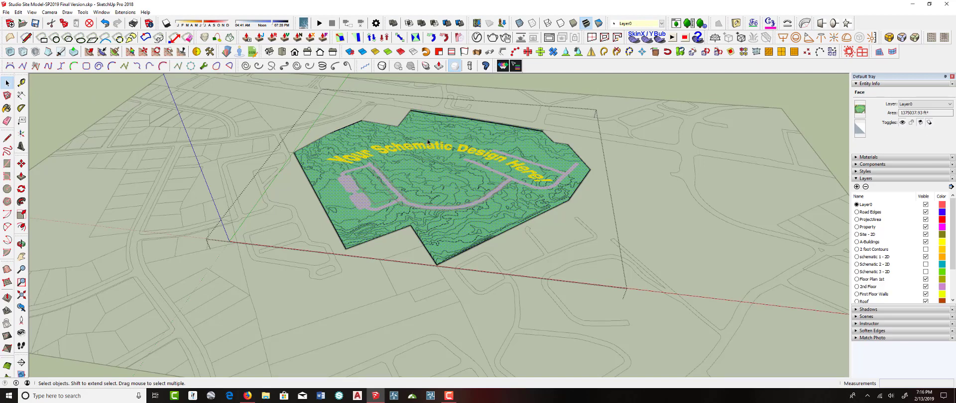
{"action": "right_click", "coordinate": [432, 161]}
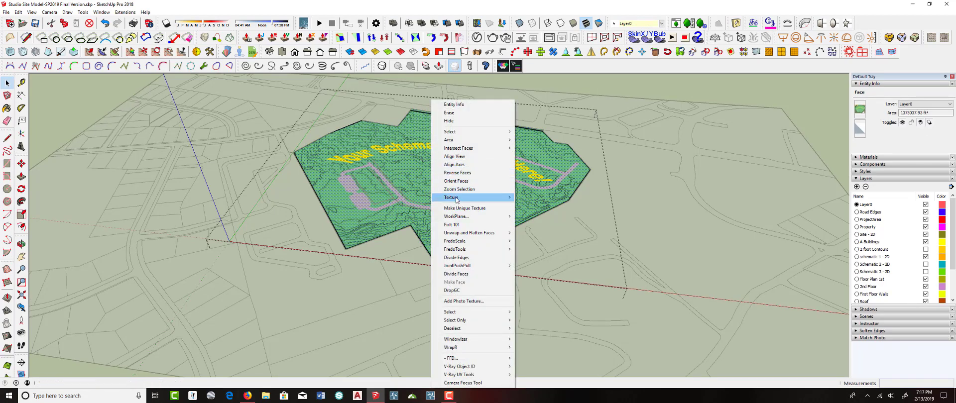
{"action": "mouse_move", "coordinate": [473, 198]}
{"action": "left_click", "coordinate": [532, 217]}
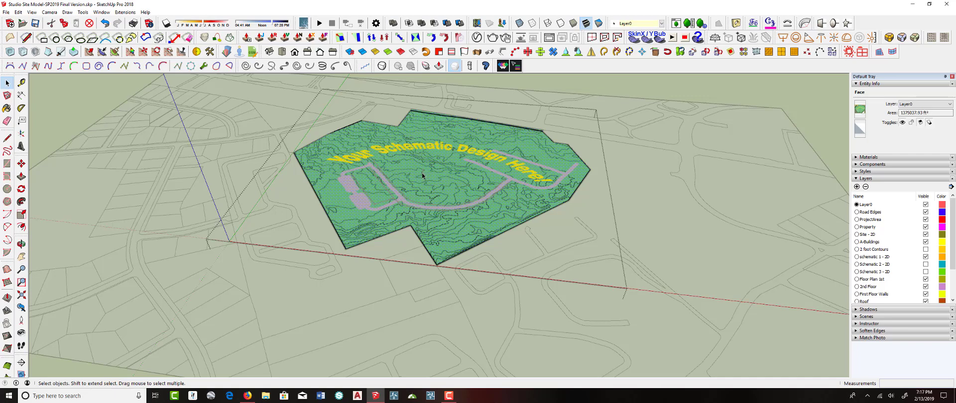
Sample the projected schematic material with the Paint Bucket and close the plane's group
{"action": "key", "text": "b"}
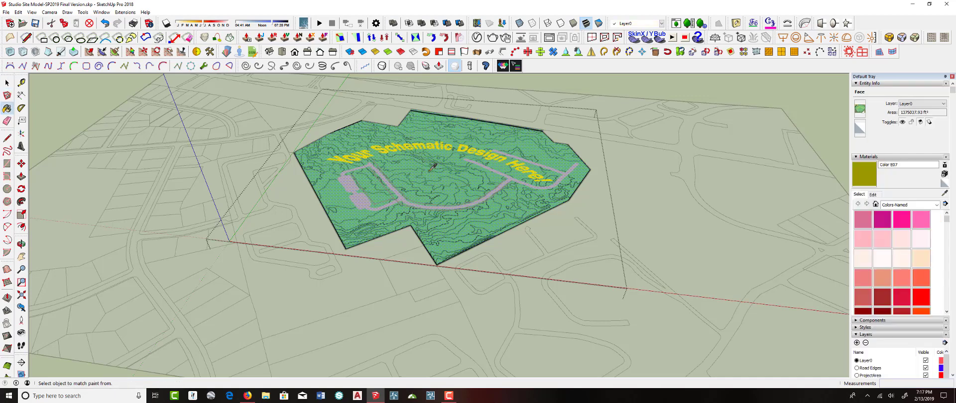
{"action": "scroll", "coordinate": [433, 167], "scroll_direction": "down", "scroll_amount": 5}
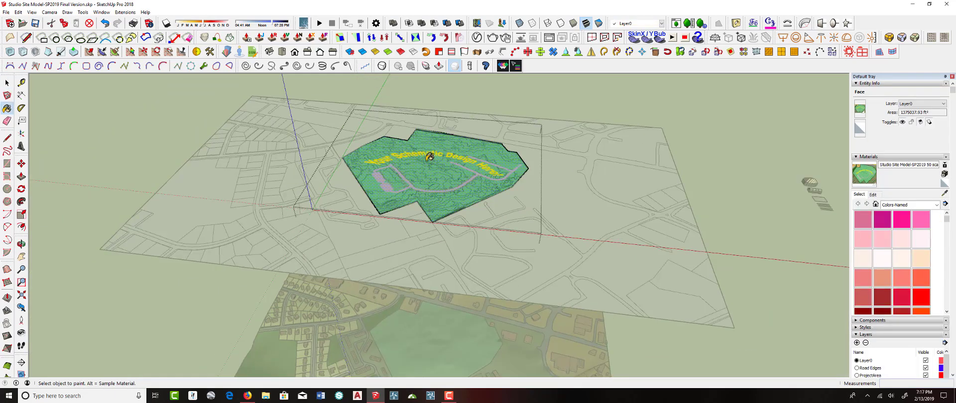
{"action": "right_click", "coordinate": [463, 108]}
{"action": "left_click", "coordinate": [485, 115]}
Open the terrain model group and paint its project-area face with the sampled projected texture
{"action": "scroll", "coordinate": [459, 149], "scroll_direction": "down", "scroll_amount": 2}
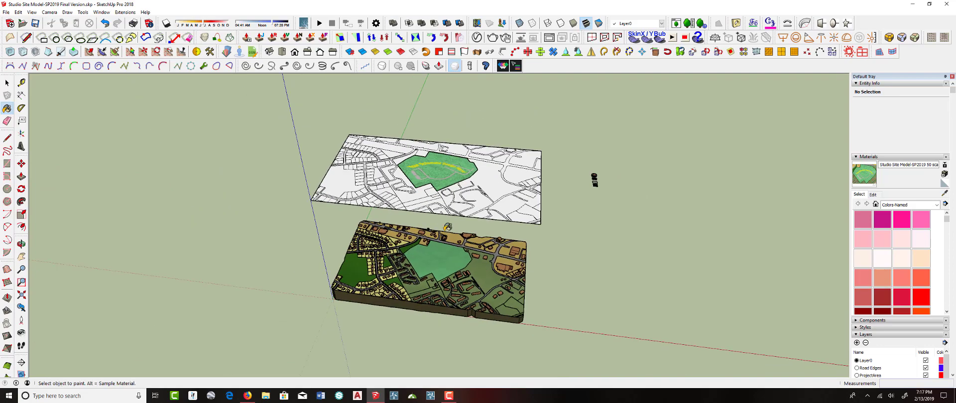
{"action": "scroll", "coordinate": [441, 202], "scroll_direction": "up", "scroll_amount": 6}
{"action": "right_click", "coordinate": [439, 200]}
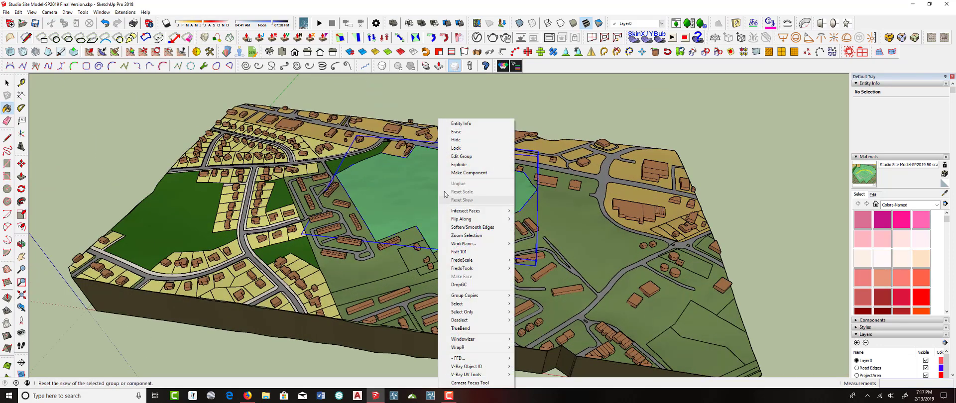
{"action": "left_click", "coordinate": [461, 156]}
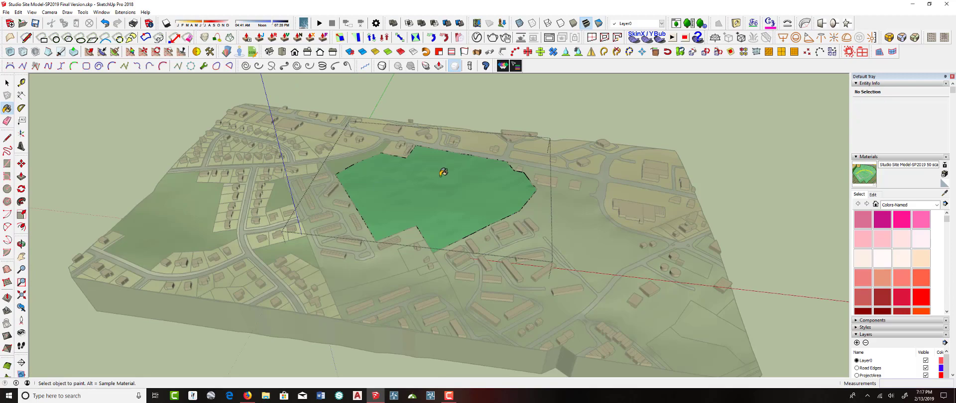
{"action": "left_click", "coordinate": [446, 174]}
Inspect the draped schematic on the terrain and close the terrain group
{"action": "scroll", "coordinate": [462, 193], "scroll_direction": "up", "scroll_amount": 8}
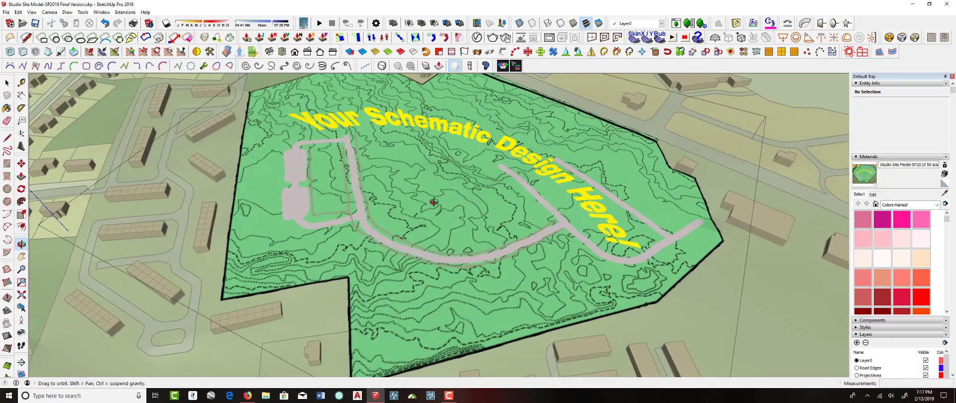
{"action": "mouse_move", "coordinate": [434, 201]}
{"action": "middle_mouse_down"}
{"action": "mouse_move", "coordinate": [352, 88]}
{"action": "mouse_move", "coordinate": [327, 87]}
{"action": "mouse_move", "coordinate": [363, 133]}
{"action": "mouse_move", "coordinate": [282, 126]}
{"action": "mouse_move", "coordinate": [278, 159]}
{"action": "mouse_move", "coordinate": [291, 164]}
{"action": "mouse_move", "coordinate": [224, 156]}
{"action": "mouse_move", "coordinate": [312, 155]}
{"action": "mouse_move", "coordinate": [382, 177]}
{"action": "middle_mouse_up"}
{"action": "scroll", "coordinate": [363, 133], "scroll_direction": "up", "scroll_amount": 4}
{"action": "scroll", "coordinate": [290, 163], "scroll_direction": "up", "scroll_amount": 4}
{"action": "scroll", "coordinate": [312, 155], "scroll_direction": "down", "scroll_amount": 4}
{"action": "scroll", "coordinate": [311, 154], "scroll_direction": "down", "scroll_amount": 5}
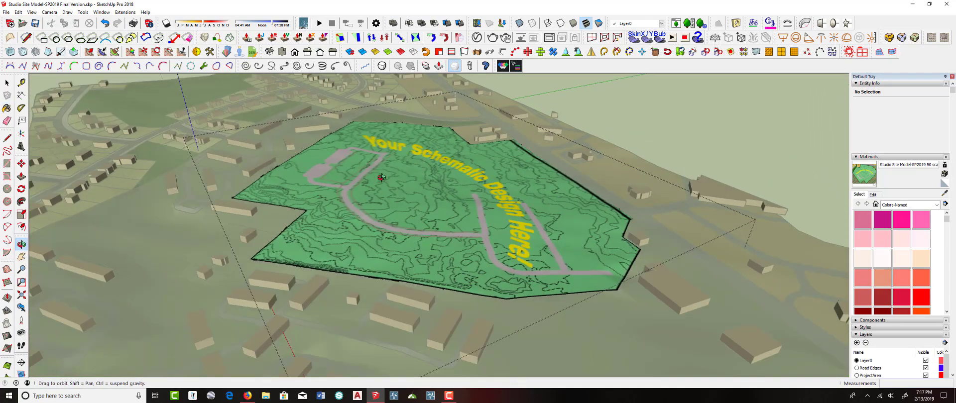
{"action": "right_click", "coordinate": [705, 96]}
{"action": "left_click", "coordinate": [717, 100]}
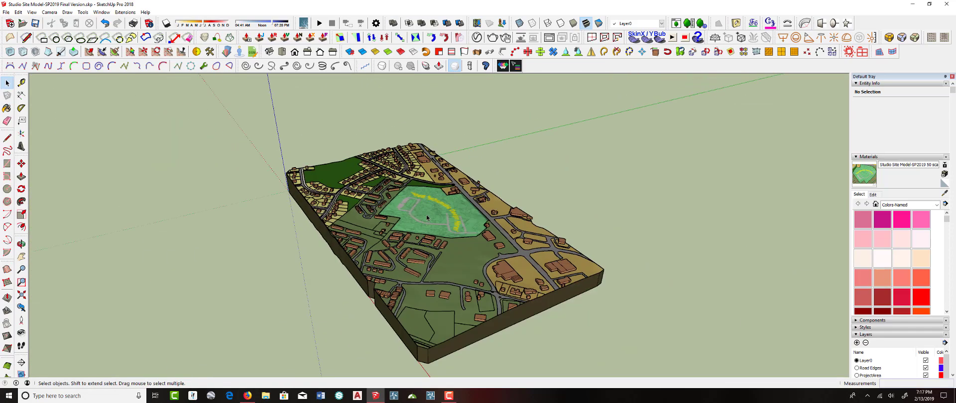
{"action": "middle_click_drag", "start_coordinate": [426, 218], "coordinate": [489, 223]}
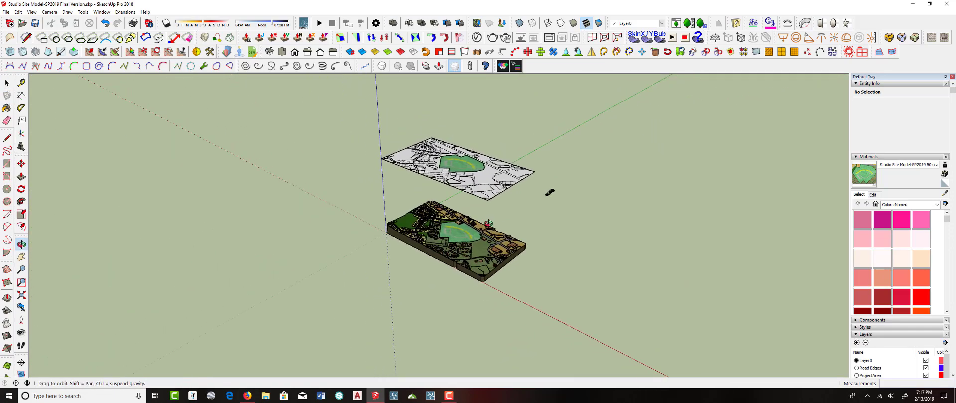
Copy the selected apartment and townhouse groups onto the project area of the upper schematic plane
{"action": "scroll", "coordinate": [429, 245], "scroll_direction": "up", "scroll_amount": 10}
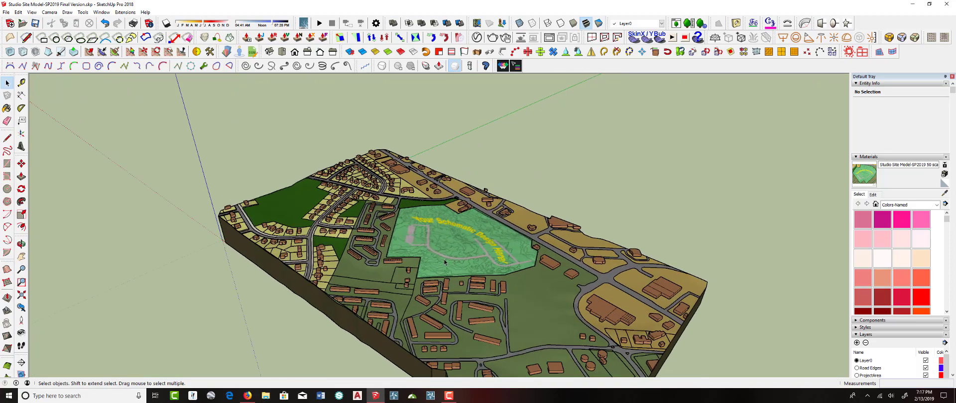
{"action": "scroll", "coordinate": [431, 241], "scroll_direction": "up", "scroll_amount": 3}
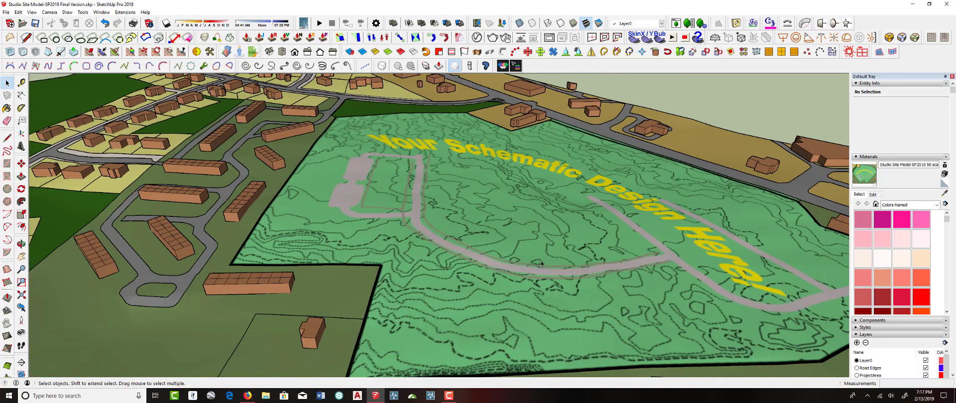
{"action": "scroll", "coordinate": [453, 236], "scroll_direction": "down", "scroll_amount": 12}
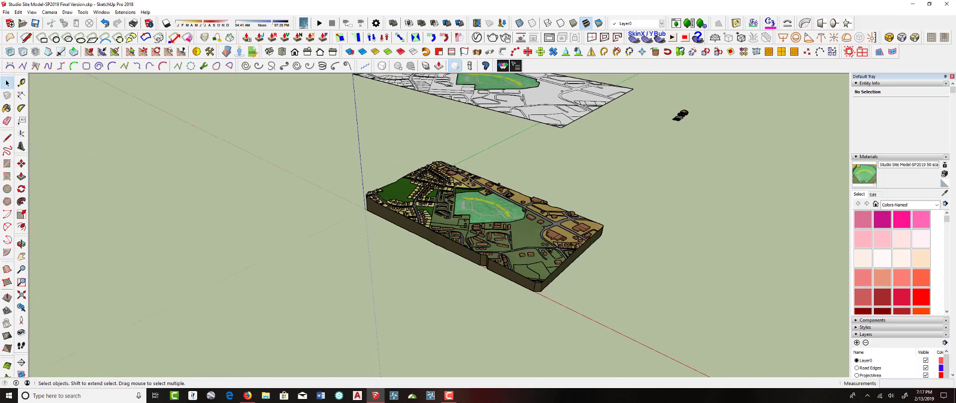
{"action": "left_click_drag", "start_coordinate": [460, 150], "coordinate": [489, 215]}
{"action": "key", "text": "space"}
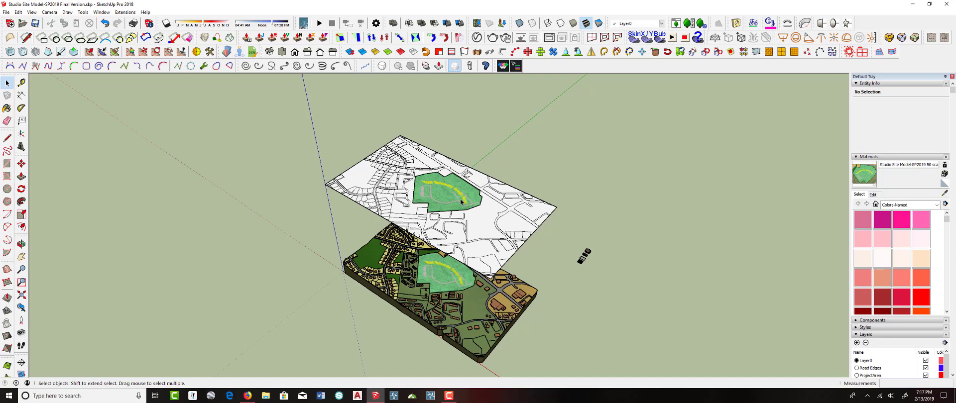
{"action": "scroll", "coordinate": [589, 258], "scroll_direction": "up", "scroll_amount": 4}
{"action": "left_click", "coordinate": [583, 255]}
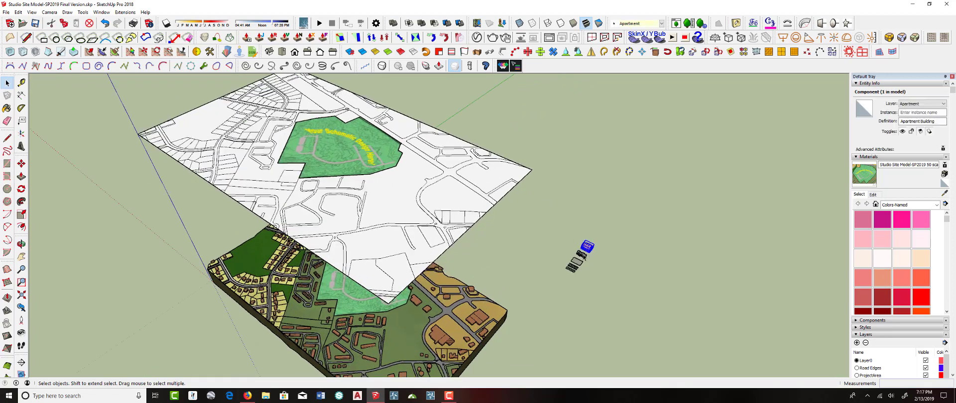
{"action": "left_click", "coordinate": [588, 259], "text": "shift"}
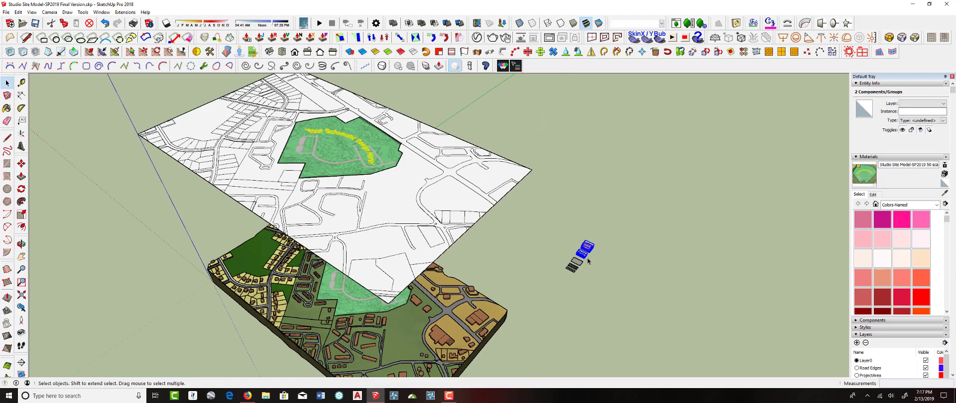
{"action": "scroll", "coordinate": [588, 260], "scroll_direction": "up", "scroll_amount": 4}
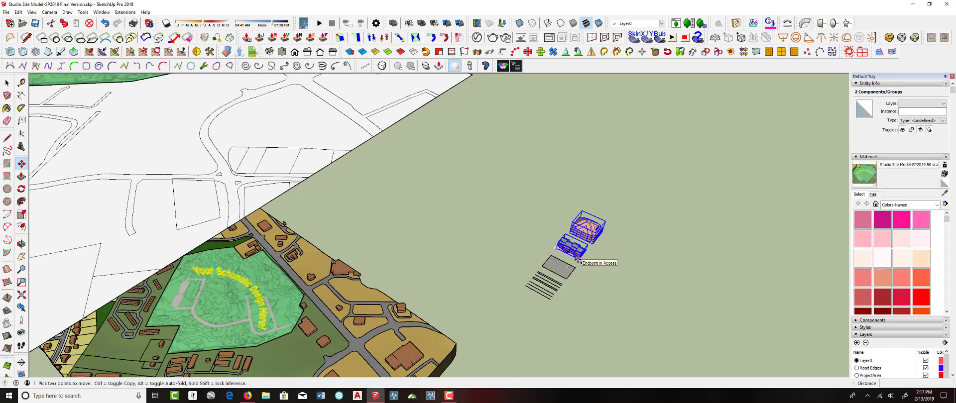
{"action": "left_click", "coordinate": [577, 258]}
{"action": "key", "text": "ctrl"}
{"action": "scroll", "coordinate": [486, 222], "scroll_direction": "down", "scroll_amount": 2}
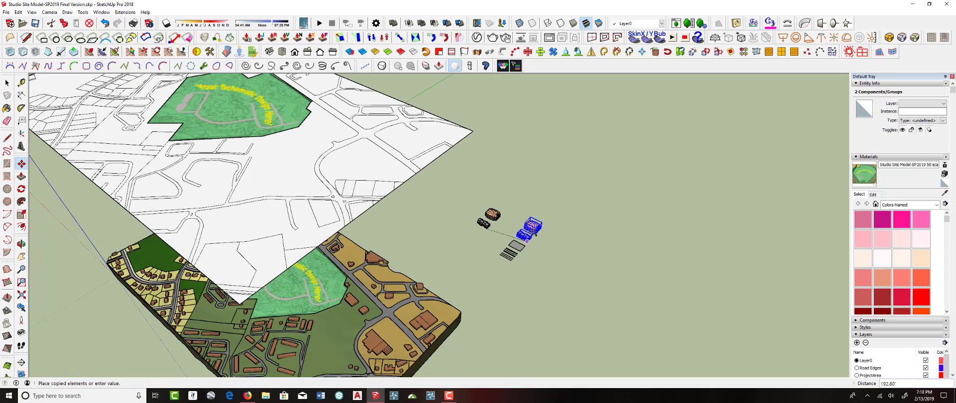
{"action": "scroll", "coordinate": [527, 241], "scroll_direction": "down", "scroll_amount": 3}
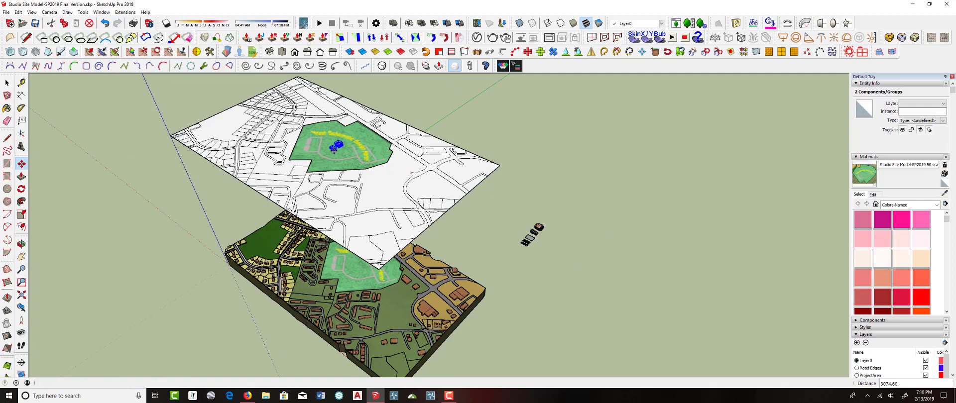
{"action": "left_click", "coordinate": [334, 148]}
Move the townhouse row down from the apartment building toward the curving road
{"action": "scroll", "coordinate": [334, 149], "scroll_direction": "up", "scroll_amount": 10}
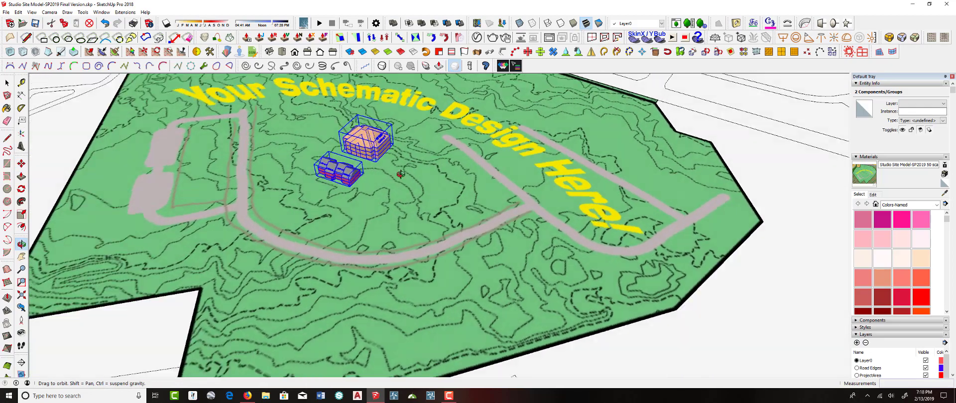
{"action": "scroll", "coordinate": [401, 174], "scroll_direction": "down", "scroll_amount": 5}
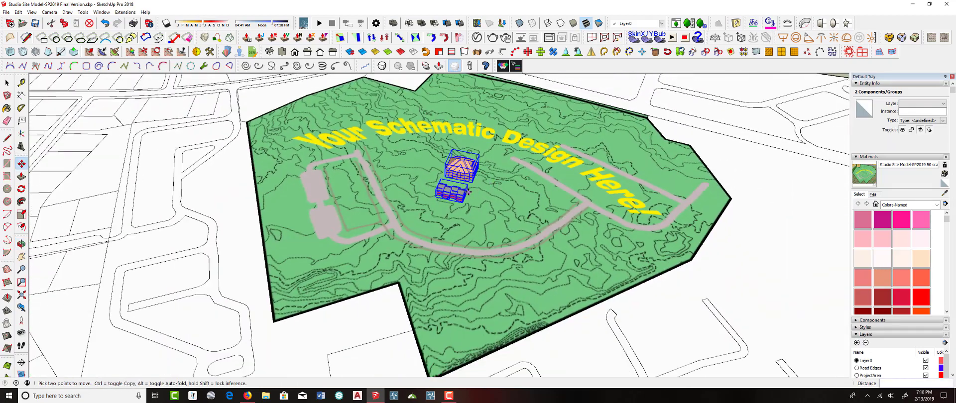
{"action": "scroll", "coordinate": [467, 192], "scroll_direction": "up", "scroll_amount": 3}
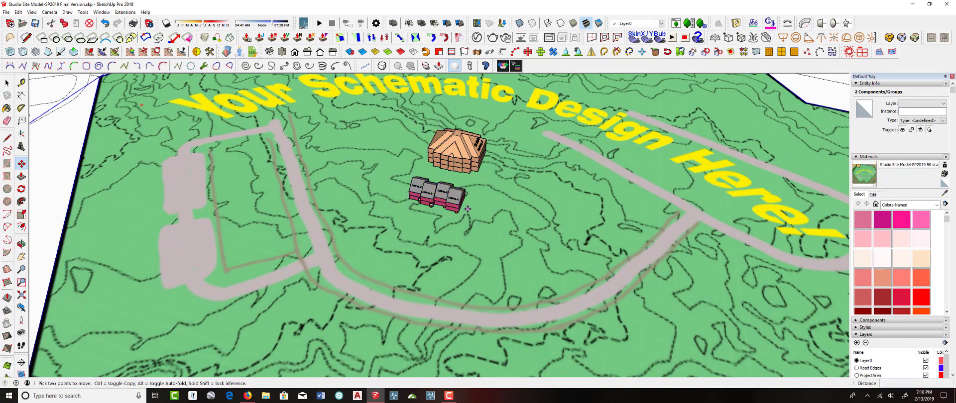
{"action": "scroll", "coordinate": [461, 212], "scroll_direction": "up", "scroll_amount": 4}
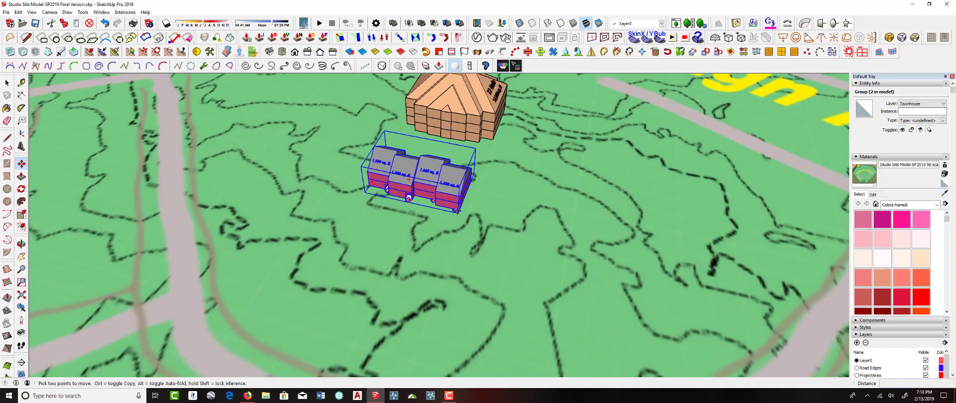
{"action": "left_click", "coordinate": [457, 211]}
{"action": "scroll", "coordinate": [388, 319], "scroll_direction": "down", "scroll_amount": 4}
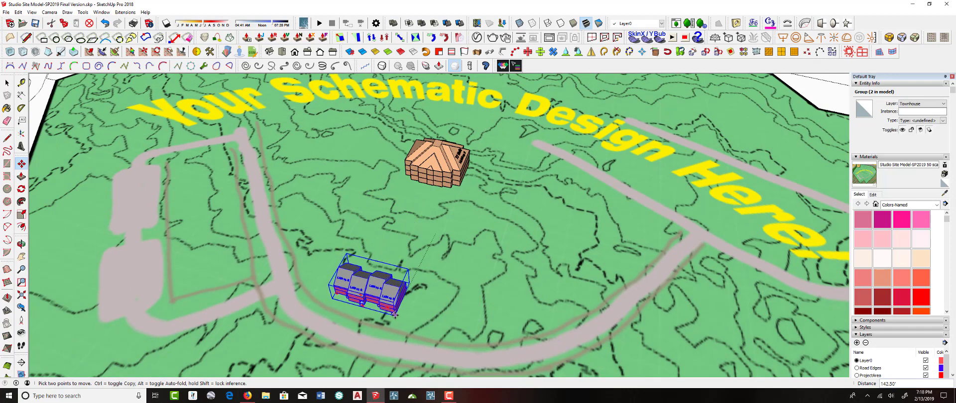
{"action": "left_click", "coordinate": [393, 314]}
Copy the townhouse row to the right along the road
{"action": "scroll", "coordinate": [398, 317], "scroll_direction": "up", "scroll_amount": 3}
{"action": "scroll", "coordinate": [397, 318], "scroll_direction": "up", "scroll_amount": 1}
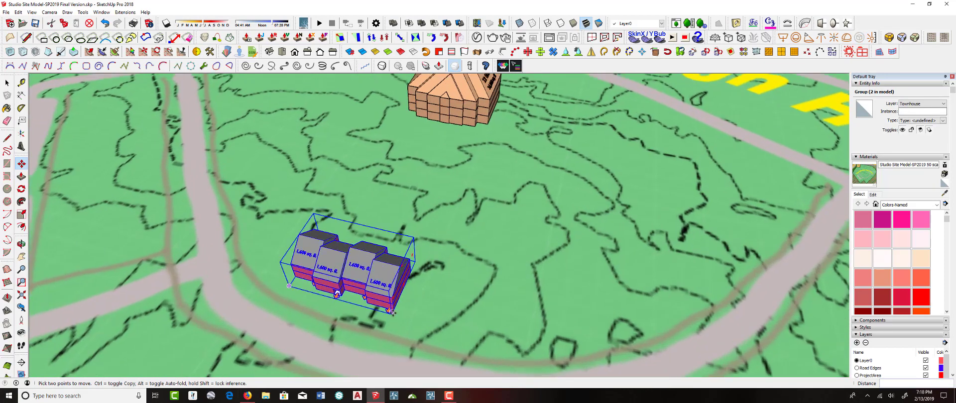
{"action": "scroll", "coordinate": [393, 312], "scroll_direction": "up", "scroll_amount": 1}
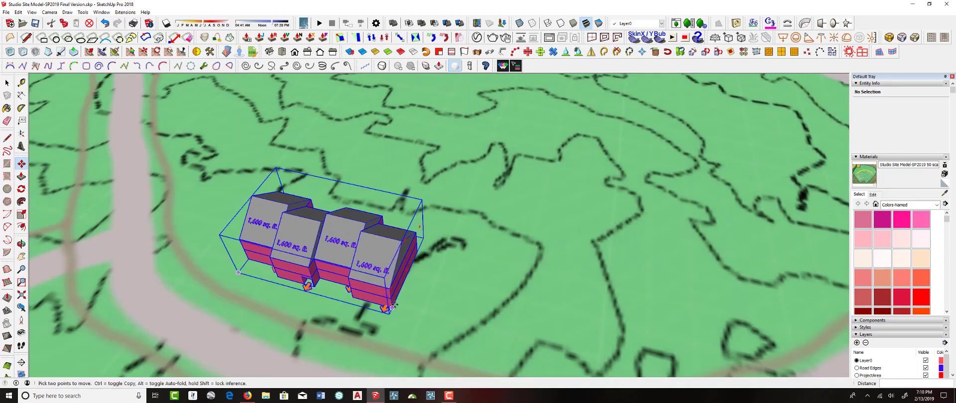
{"action": "left_click", "coordinate": [392, 307]}
{"action": "key", "text": "ctrl"}
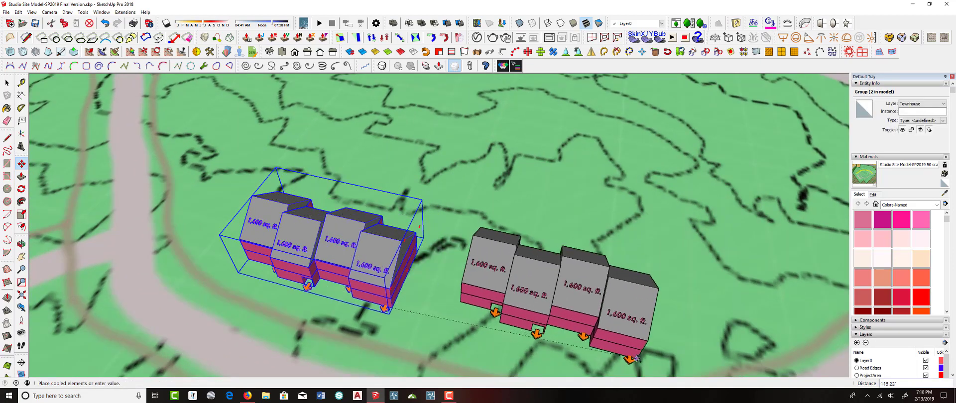
{"action": "scroll", "coordinate": [578, 326], "scroll_direction": "down", "scroll_amount": 1}
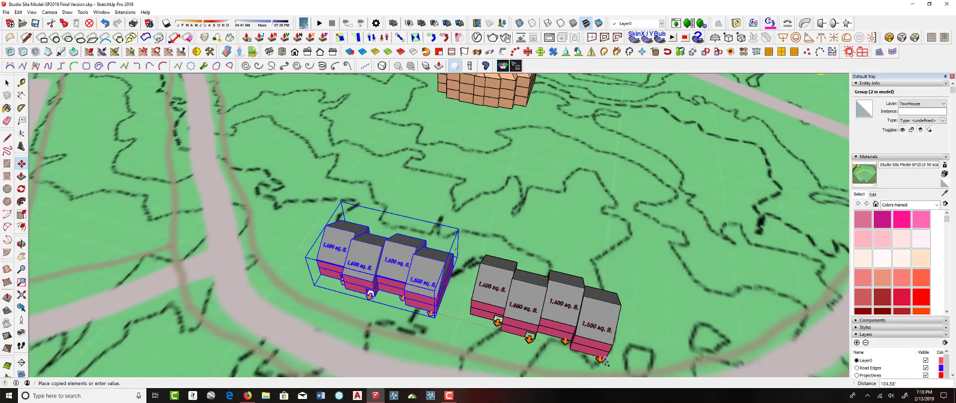
{"action": "left_click", "coordinate": [604, 360]}
Rotate the copied townhouse row to follow the road's curve
{"action": "left_click", "coordinate": [606, 298]}
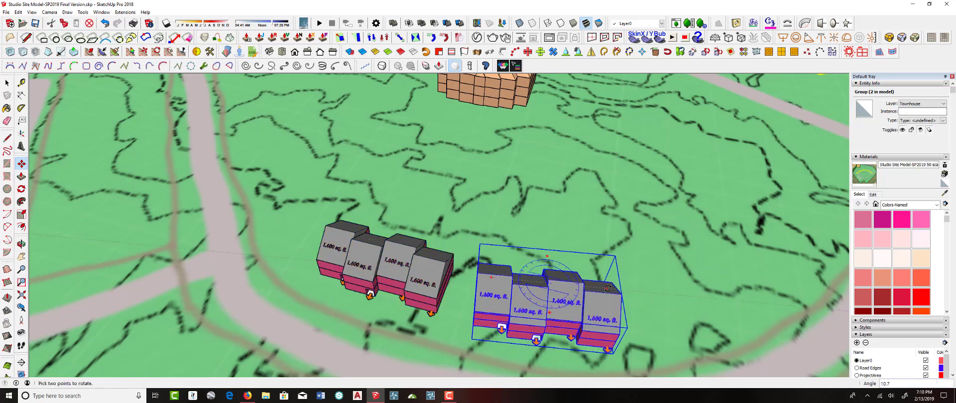
{"action": "left_click", "coordinate": [604, 292]}
{"action": "middle_click_drag", "start_coordinate": [594, 298], "coordinate": [377, 216], "text": "shift"}
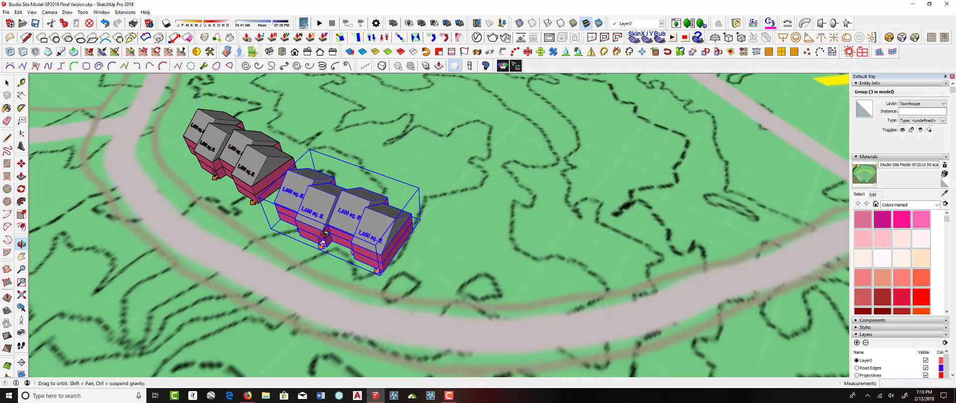
{"action": "left_click", "coordinate": [385, 211]}
Copy the townhouse row again, placing it further along the road
{"action": "scroll", "coordinate": [390, 256], "scroll_direction": "up", "scroll_amount": 3}
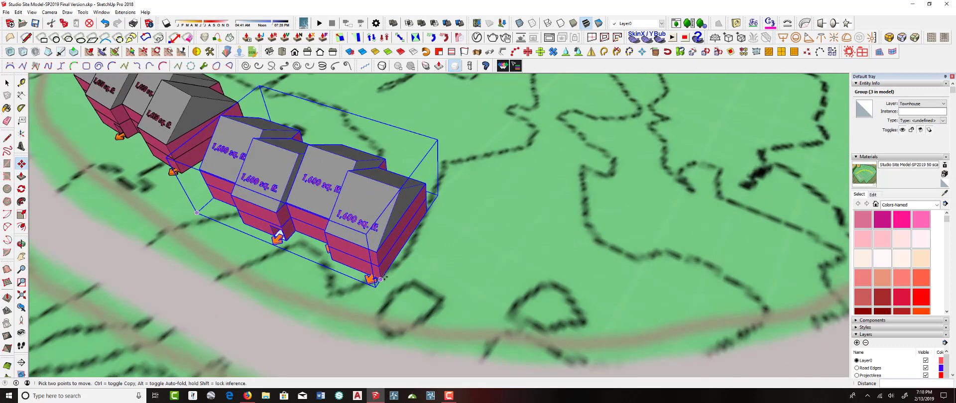
{"action": "left_click", "coordinate": [379, 280]}
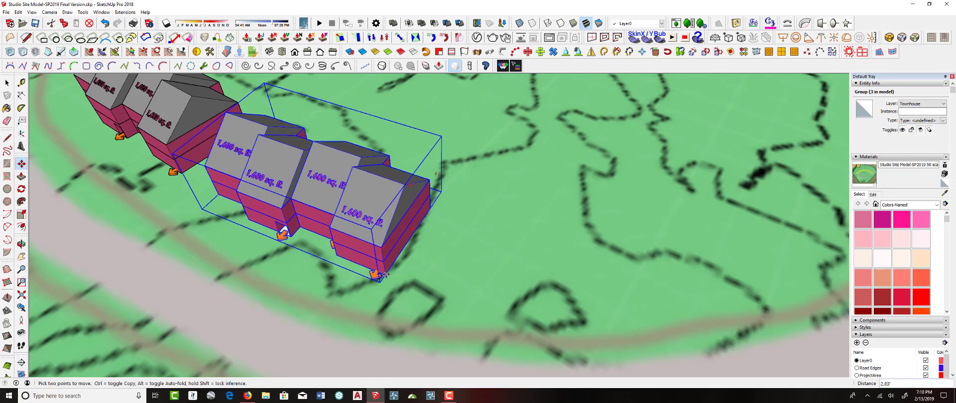
{"action": "left_click", "coordinate": [386, 275]}
{"action": "left_click", "coordinate": [385, 275]}
{"action": "key", "text": "ctrl"}
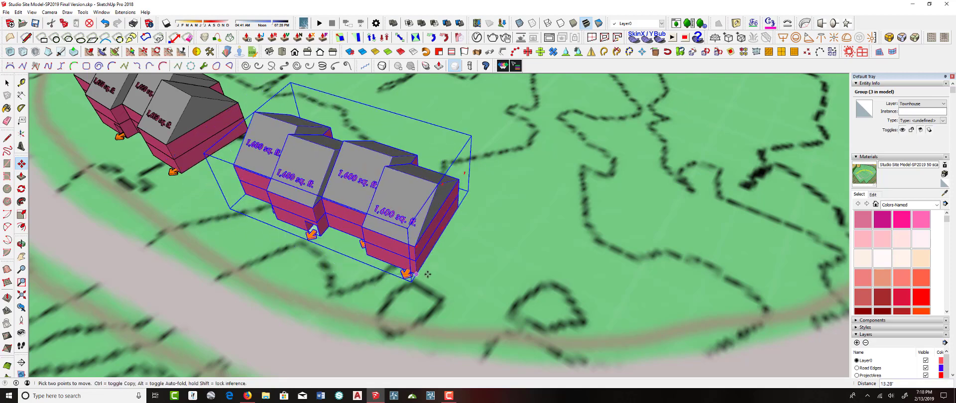
{"action": "left_click", "coordinate": [678, 326]}
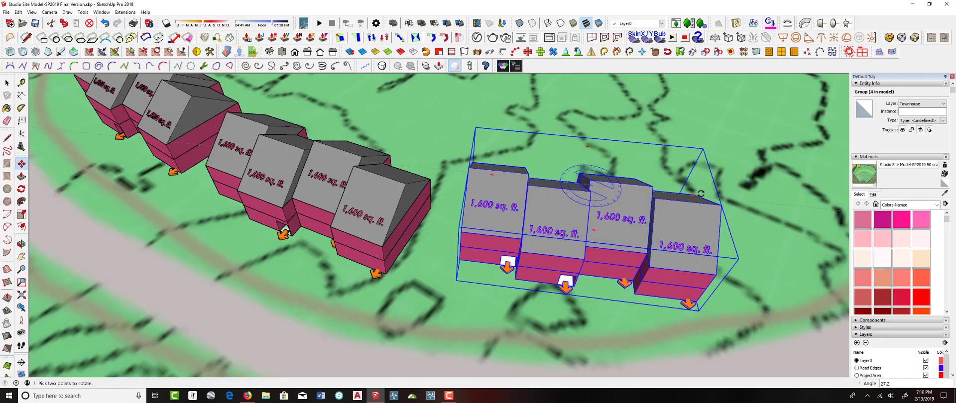
Rotate the newest townhouse row so it lines up with the road
{"action": "left_click", "coordinate": [701, 185]}
{"action": "middle_click_drag", "start_coordinate": [701, 184], "coordinate": [541, 206]}
{"action": "scroll", "coordinate": [547, 201], "scroll_direction": "down", "scroll_amount": 10}
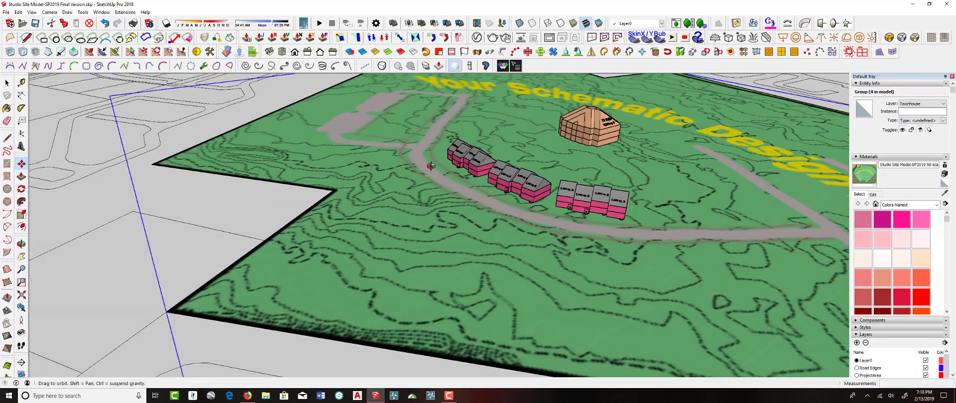
Copy a townhouse row across the road and rotate it to face the road
{"action": "middle_click_drag", "start_coordinate": [433, 160], "coordinate": [490, 194]}
{"action": "scroll", "coordinate": [485, 187], "scroll_direction": "up", "scroll_amount": 5}
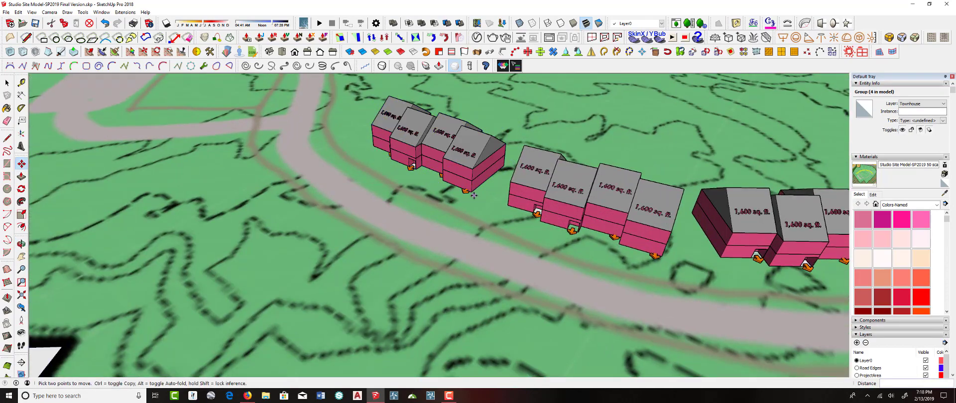
{"action": "left_click", "coordinate": [470, 192]}
{"action": "key", "text": "ctrl"}
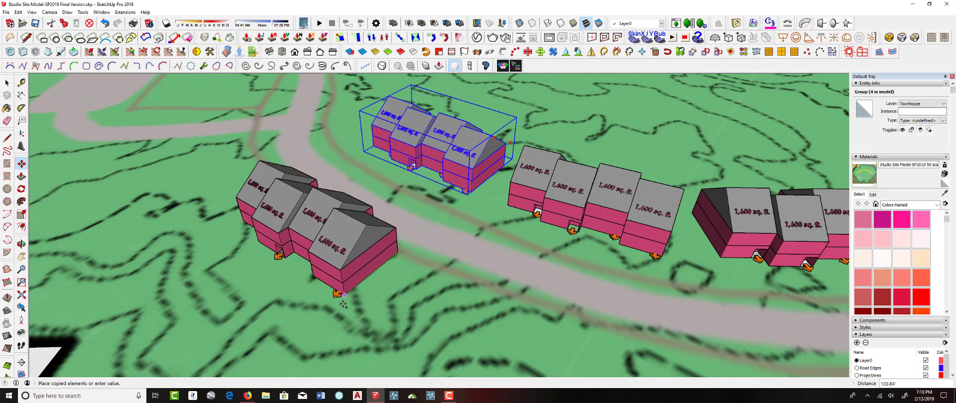
{"action": "left_click", "coordinate": [340, 228]}
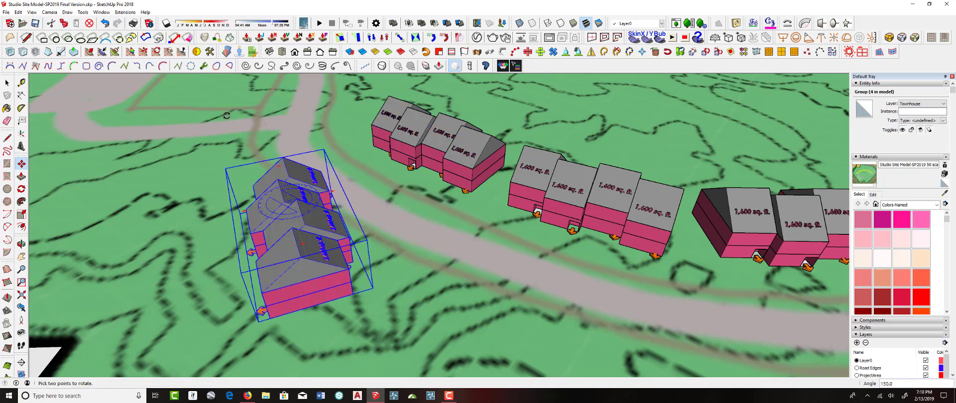
{"action": "left_click", "coordinate": [198, 150]}
{"action": "middle_click_drag", "start_coordinate": [316, 220], "coordinate": [122, 224]}
{"action": "scroll", "coordinate": [354, 180], "scroll_direction": "up", "scroll_amount": 7}
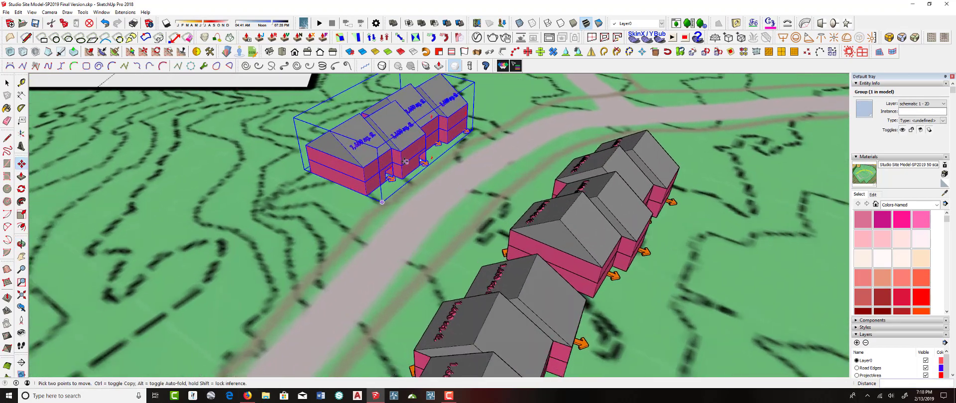
Nudge that townhouse row into position beside the road
{"action": "middle_click_drag", "start_coordinate": [352, 182], "coordinate": [362, 228]}
{"action": "left_click", "coordinate": [333, 231]}
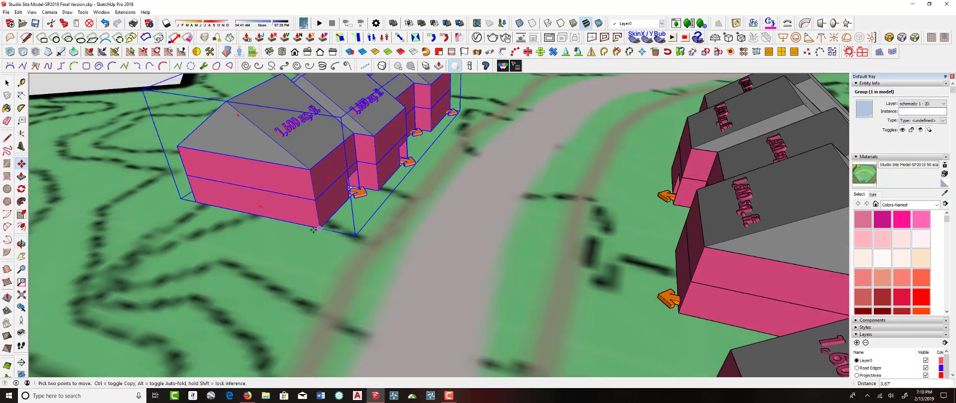
{"action": "left_click", "coordinate": [364, 221]}
{"action": "scroll", "coordinate": [429, 194], "scroll_direction": "down", "scroll_amount": 5}
{"action": "middle_click_drag", "start_coordinate": [428, 194], "coordinate": [391, 212]}
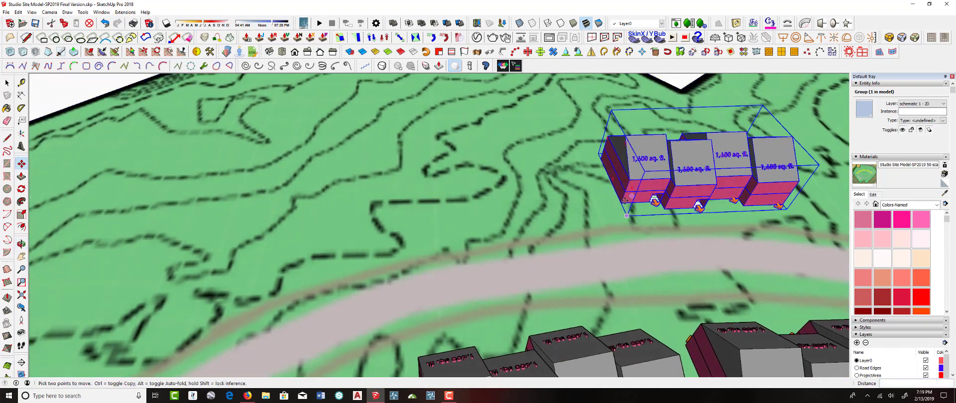
Copy the townhouse row to its left and rotate the copy slightly to follow the road
{"action": "key", "text": "ctrl"}
{"action": "left_click", "coordinate": [621, 203]}
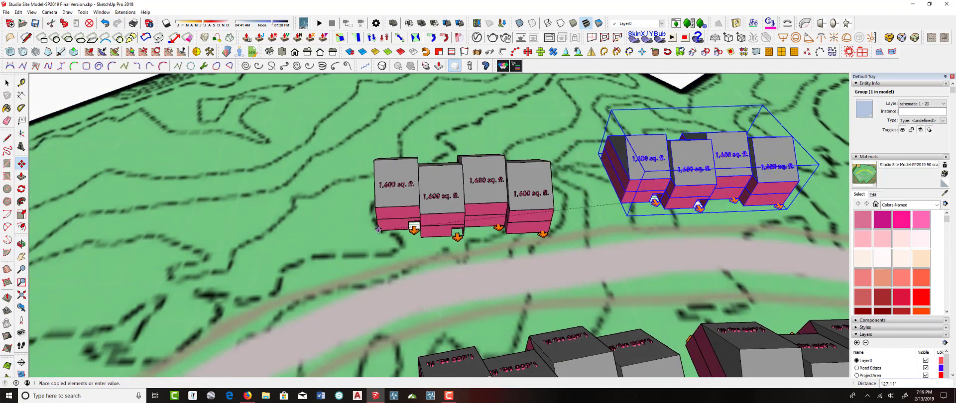
{"action": "left_click", "coordinate": [406, 212]}
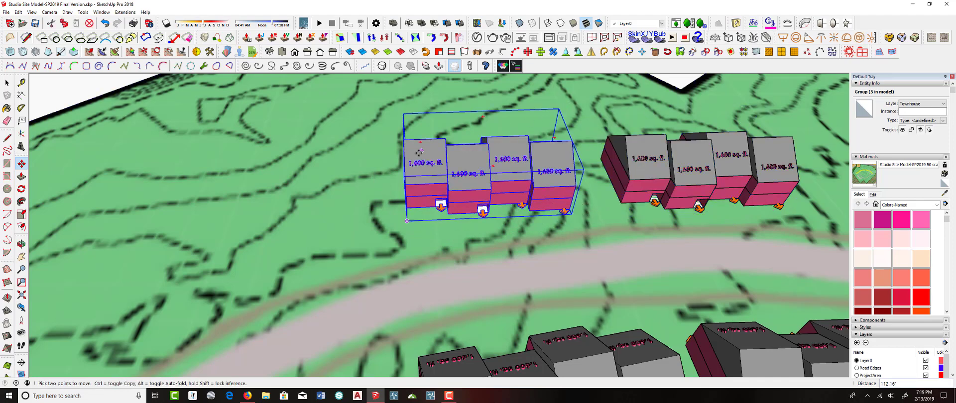
{"action": "left_click", "coordinate": [421, 144]}
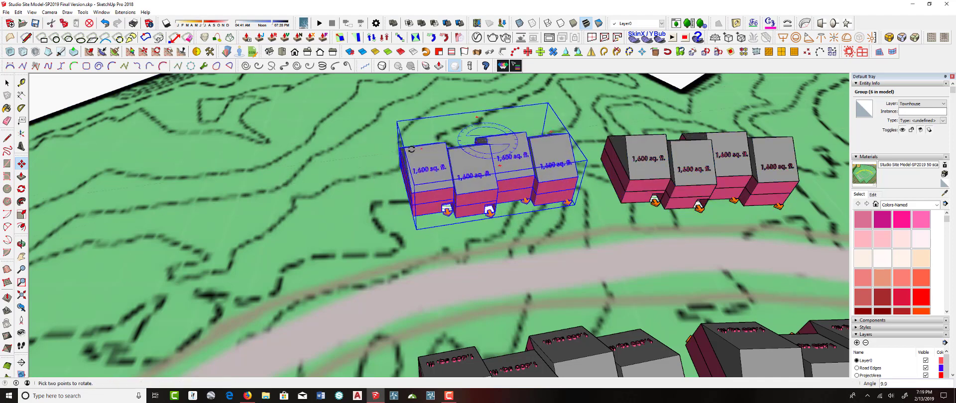
{"action": "left_click", "coordinate": [411, 152]}
{"action": "key", "text": "m"}
{"action": "scroll", "coordinate": [483, 214], "scroll_direction": "up", "scroll_amount": 3}
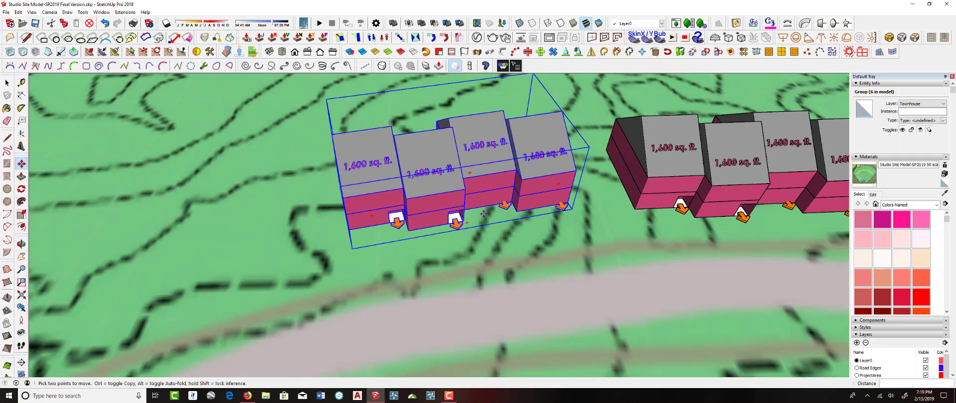
Nudge the townhouse row beside the road and undo the last move
{"action": "left_click", "coordinate": [517, 211]}
{"action": "left_click", "coordinate": [514, 227]}
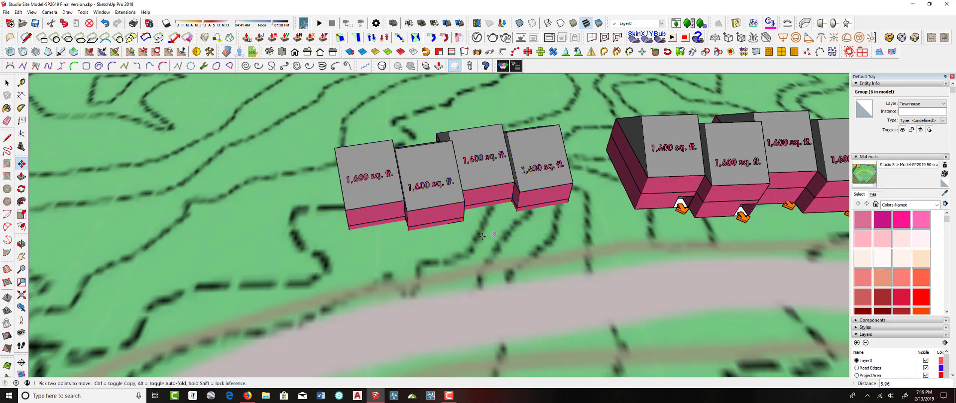
{"action": "middle_click_drag", "start_coordinate": [477, 235], "coordinate": [549, 154]}
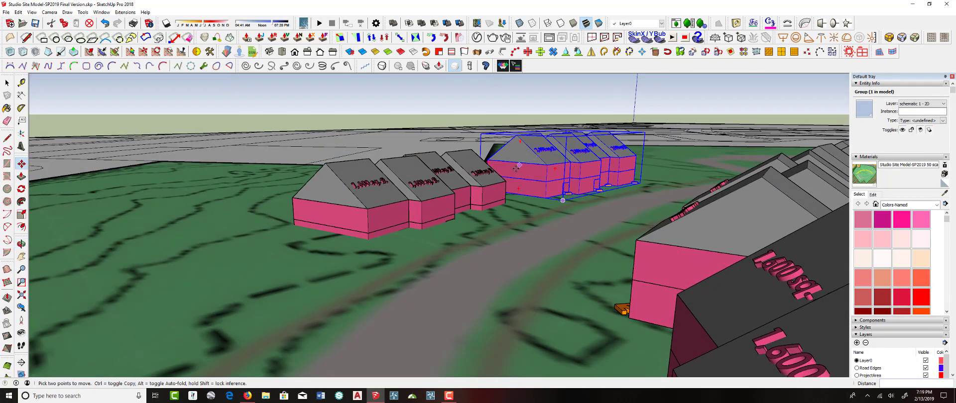
{"action": "key", "text": "ctrl+z"}
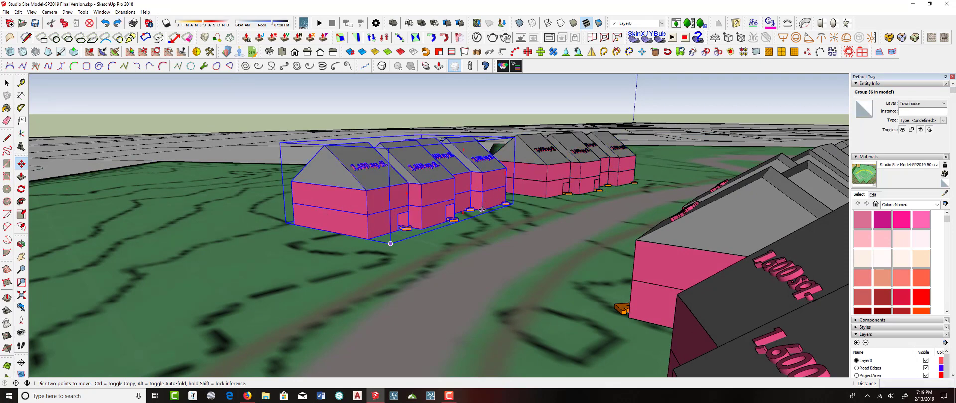
Copy the townhouse row further along the road
{"action": "left_click", "coordinate": [482, 210]}
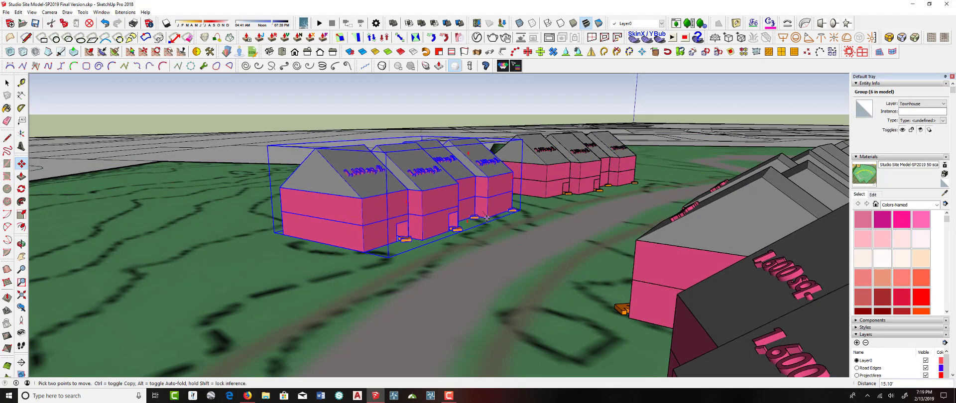
{"action": "middle_click_drag", "start_coordinate": [488, 204], "coordinate": [493, 241]}
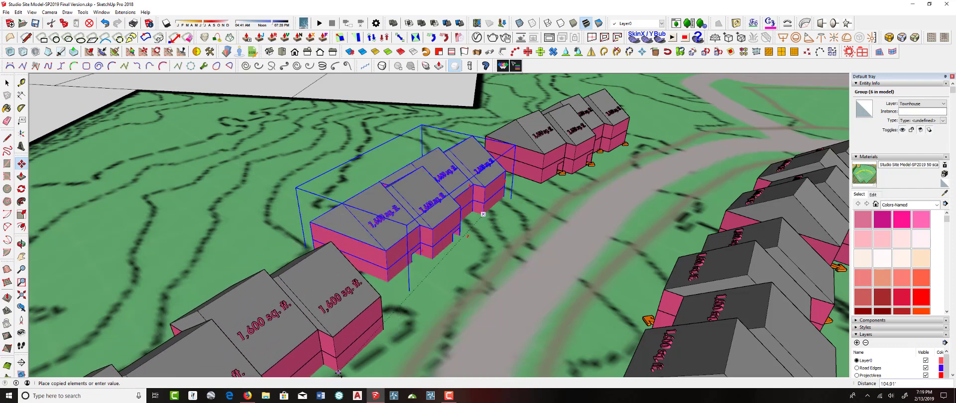
{"action": "left_click", "coordinate": [337, 372]}
Move and rotate the copied townhouse row about 18.5° so it follows the road
{"action": "scroll", "coordinate": [544, 192], "scroll_direction": "up", "scroll_amount": 3}
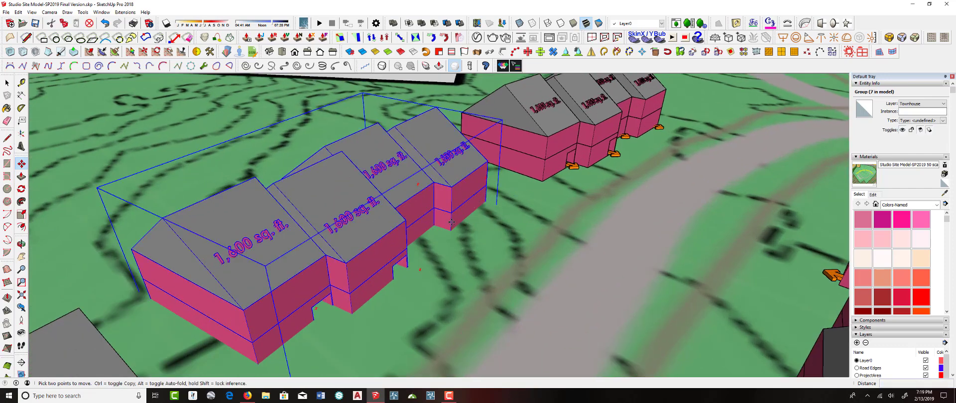
{"action": "left_click", "coordinate": [451, 222]}
{"action": "middle_click_drag", "start_coordinate": [452, 225], "coordinate": [456, 212]}
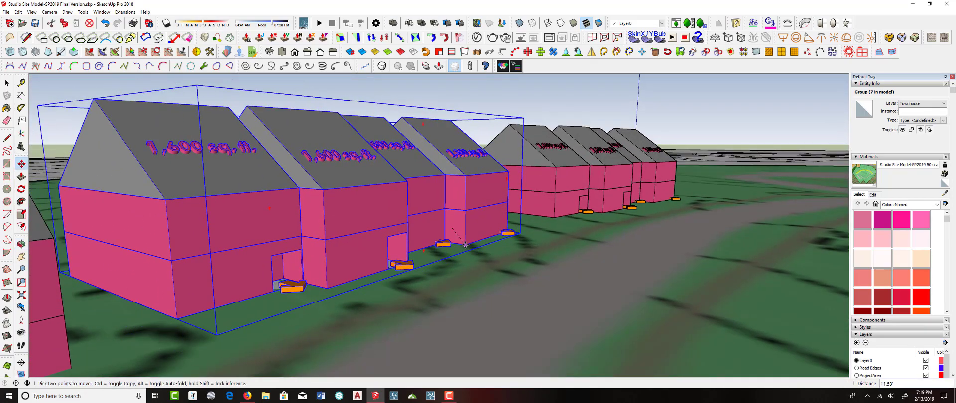
{"action": "middle_click_drag", "start_coordinate": [456, 244], "coordinate": [741, 337]}
{"action": "scroll", "coordinate": [757, 190], "scroll_direction": "up", "scroll_amount": 1}
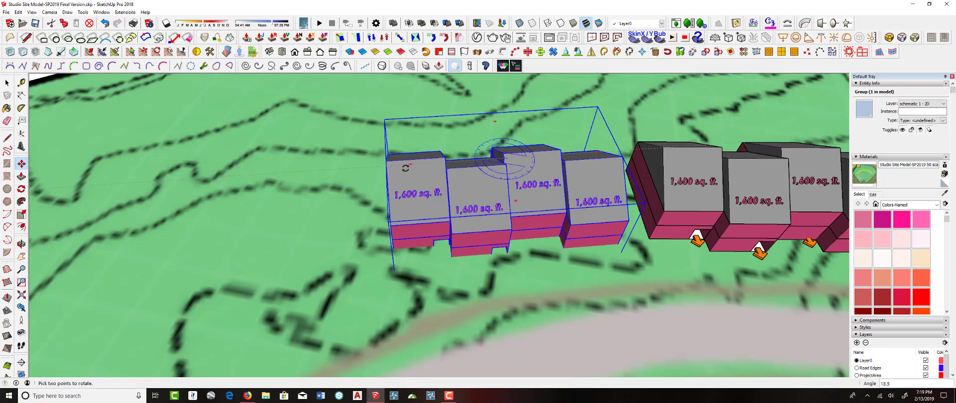
{"action": "scroll", "coordinate": [612, 225], "scroll_direction": "up", "scroll_amount": 2}
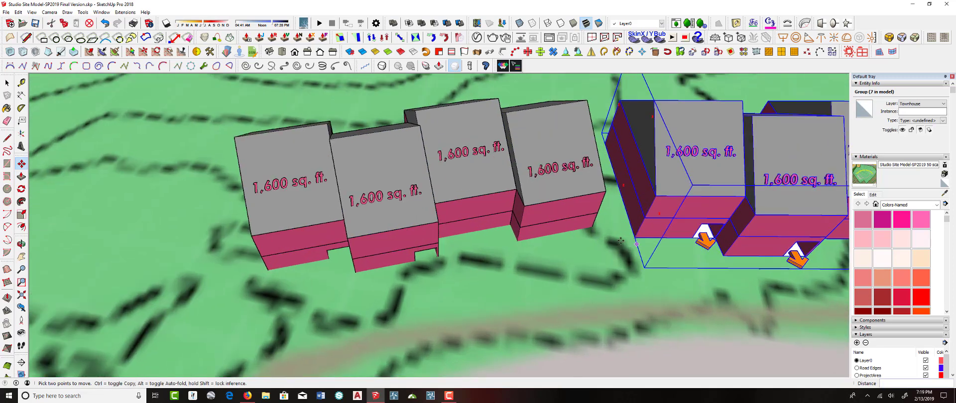
{"action": "left_click", "coordinate": [592, 227]}
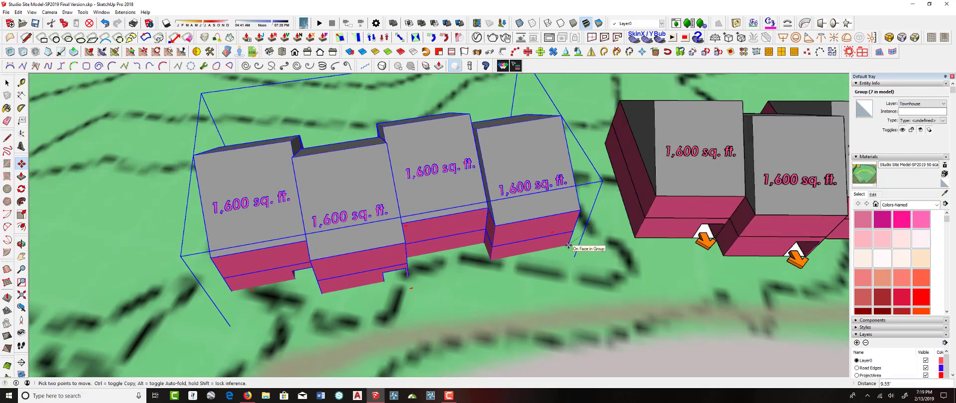
{"action": "middle_click_drag", "start_coordinate": [573, 244], "coordinate": [674, 172]}
Reposition and rotate the townhouse row on the road's opposite side to follow the curve
{"action": "scroll", "coordinate": [674, 172], "scroll_direction": "down", "scroll_amount": 6}
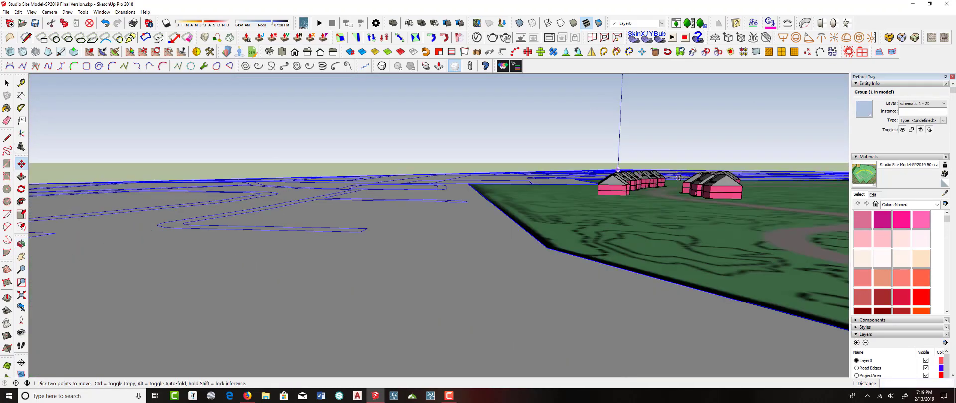
{"action": "scroll", "coordinate": [671, 182], "scroll_direction": "up", "scroll_amount": 7}
{"action": "middle_click_drag", "start_coordinate": [672, 168], "coordinate": [666, 184]}
{"action": "scroll", "coordinate": [615, 234], "scroll_direction": "down", "scroll_amount": 5}
{"action": "middle_click_drag", "start_coordinate": [613, 233], "coordinate": [607, 227]}
{"action": "scroll", "coordinate": [547, 249], "scroll_direction": "up", "scroll_amount": 8}
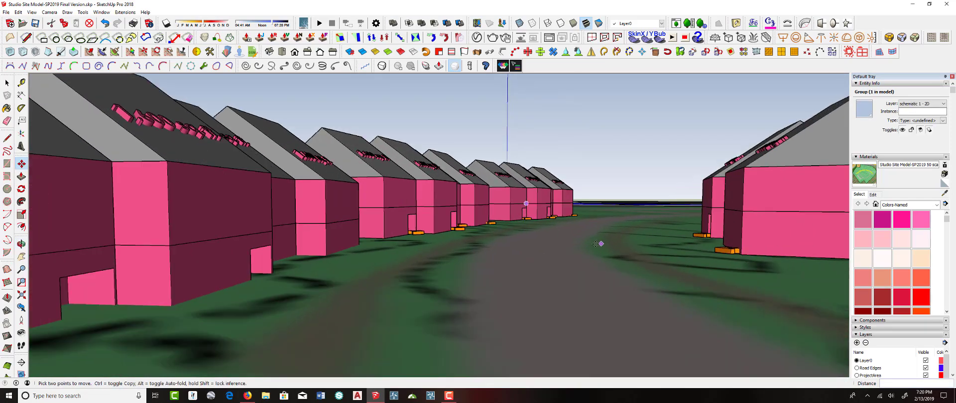
{"action": "middle_click_drag", "start_coordinate": [596, 244], "coordinate": [703, 293]}
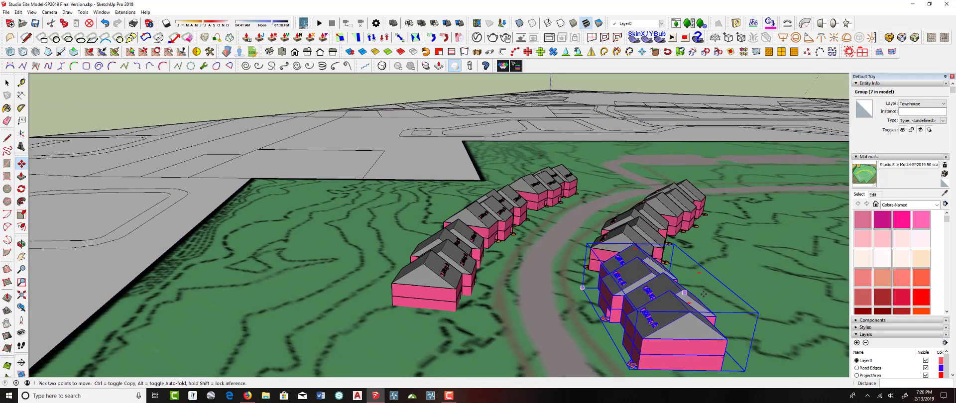
{"action": "left_click", "coordinate": [692, 302]}
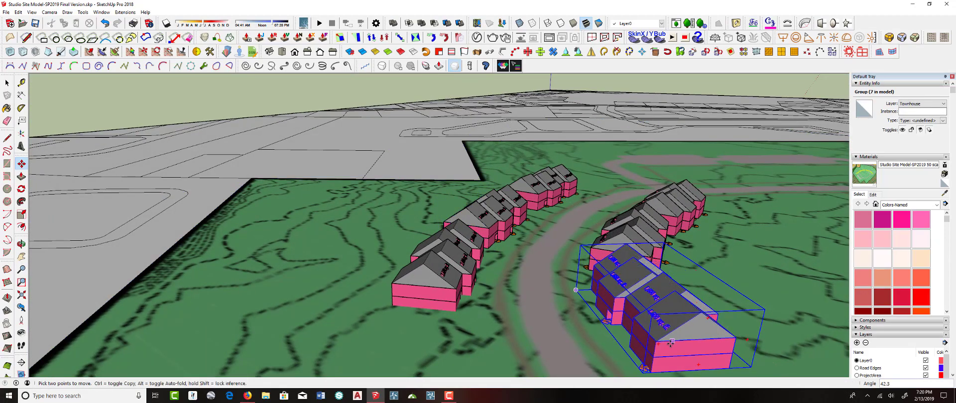
{"action": "middle_click_drag", "start_coordinate": [670, 343], "coordinate": [672, 304]}
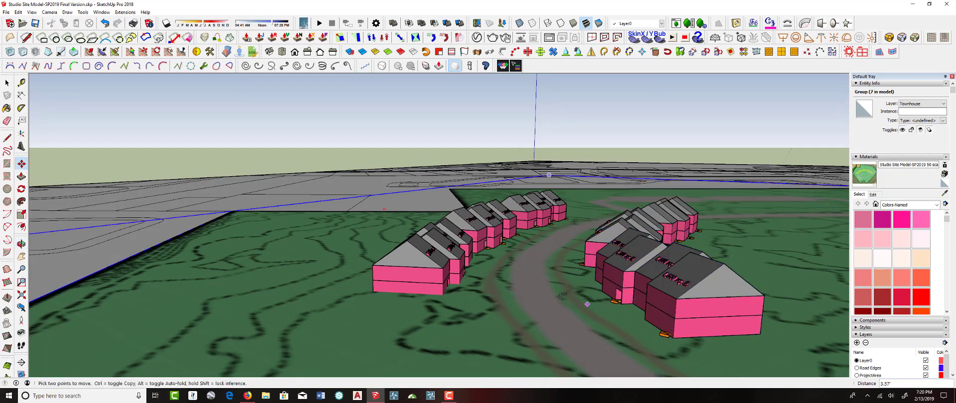
{"action": "mouse_move", "coordinate": [565, 295]}
{"action": "middle_mouse_down"}
{"action": "mouse_move", "coordinate": [576, 333]}
{"action": "mouse_move", "coordinate": [557, 299]}
{"action": "middle_mouse_up"}
Move the end townhouse row closer to the road
{"action": "scroll", "coordinate": [556, 299], "scroll_direction": "down", "scroll_amount": 2}
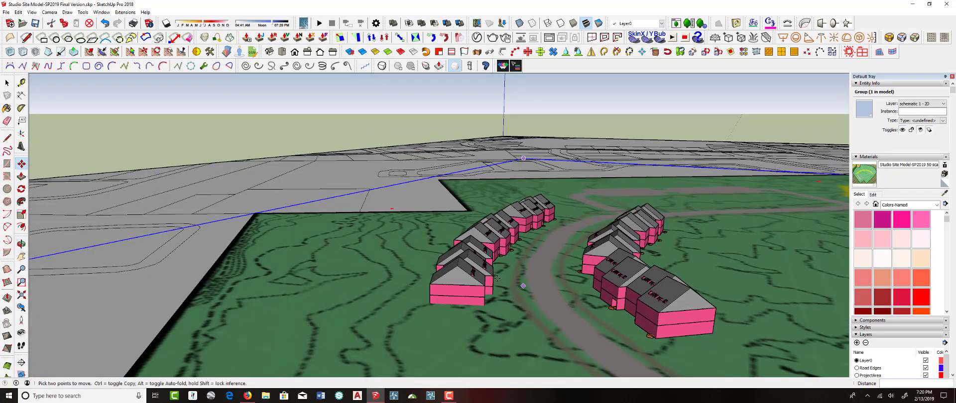
{"action": "middle_click_drag", "start_coordinate": [508, 266], "coordinate": [558, 299]}
{"action": "key", "text": "m"}
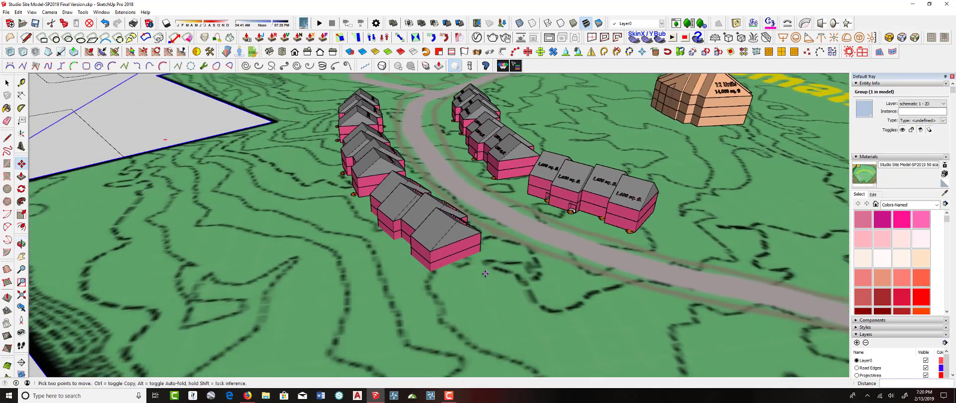
{"action": "scroll", "coordinate": [481, 253], "scroll_direction": "up", "scroll_amount": 2}
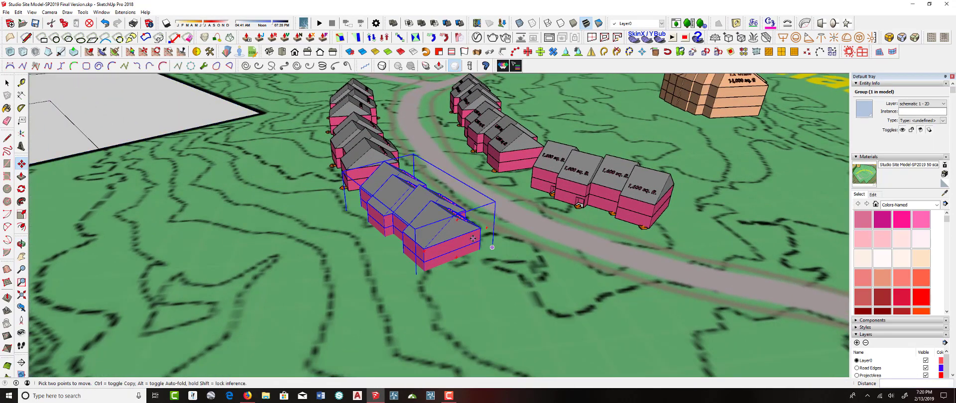
{"action": "middle_click_drag", "start_coordinate": [479, 245], "coordinate": [391, 192]}
{"action": "left_click_drag", "start_coordinate": [392, 192], "coordinate": [428, 186]}
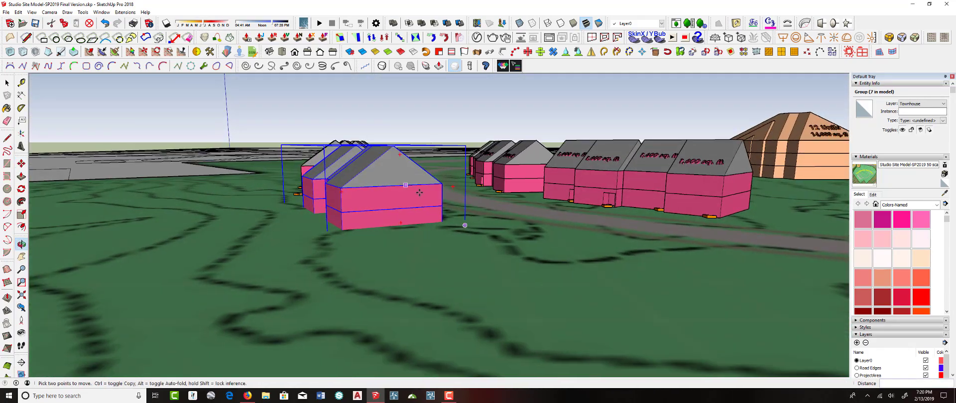
Copy the end townhouse row along the road and rotate the copy to face it
{"action": "scroll", "coordinate": [437, 194], "scroll_direction": "up", "scroll_amount": 3}
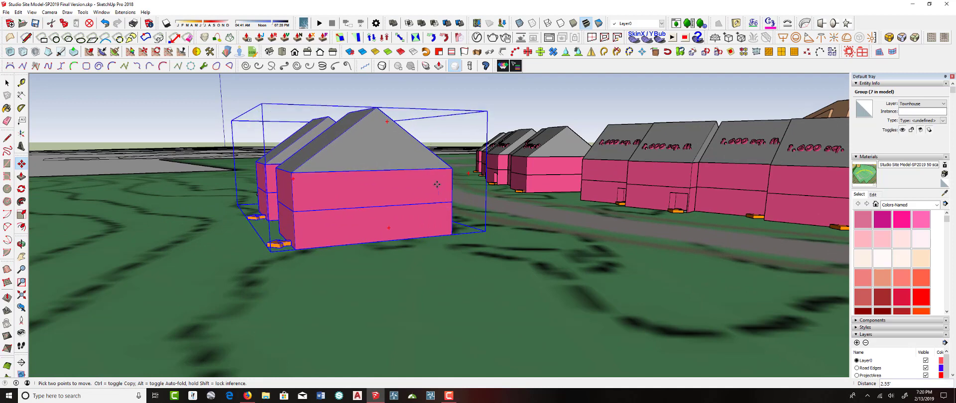
{"action": "middle_click_drag", "start_coordinate": [452, 186], "coordinate": [391, 235]}
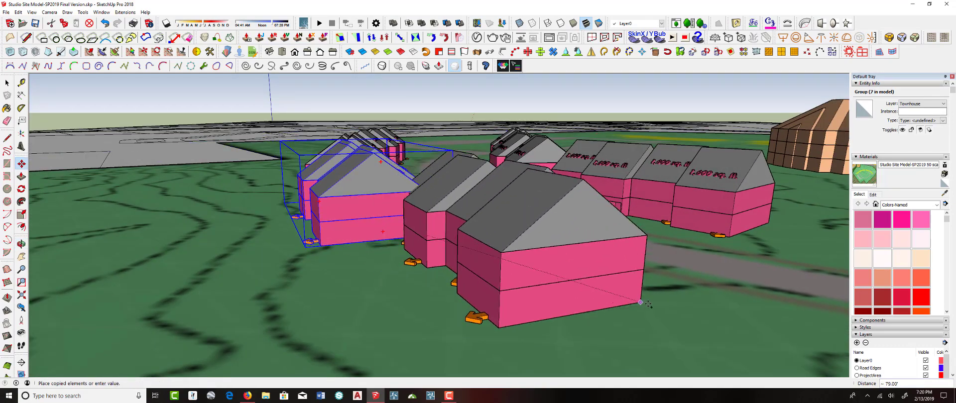
{"action": "middle_click_drag", "start_coordinate": [648, 304], "coordinate": [676, 296]}
{"action": "left_click", "coordinate": [698, 326]}
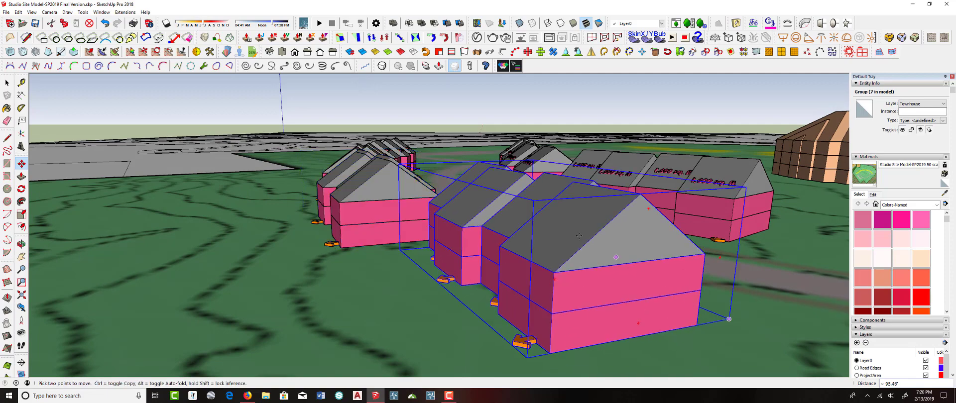
{"action": "middle_click_drag", "start_coordinate": [579, 235], "coordinate": [508, 280]}
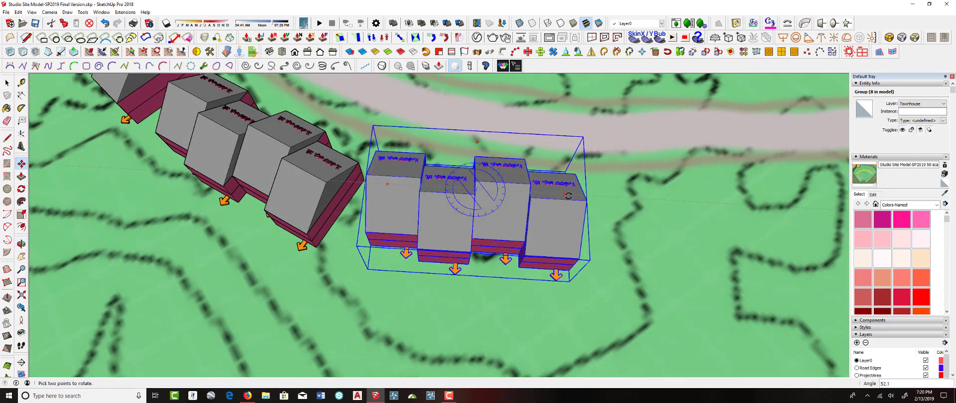
Move the copied townhouse row into the gap along the road's curve
{"action": "key", "text": "space"}
{"action": "left_click", "coordinate": [393, 294]}
{"action": "middle_click_drag", "start_coordinate": [394, 294], "coordinate": [189, 218]}
{"action": "scroll", "coordinate": [511, 224], "scroll_direction": "down", "scroll_amount": 5}
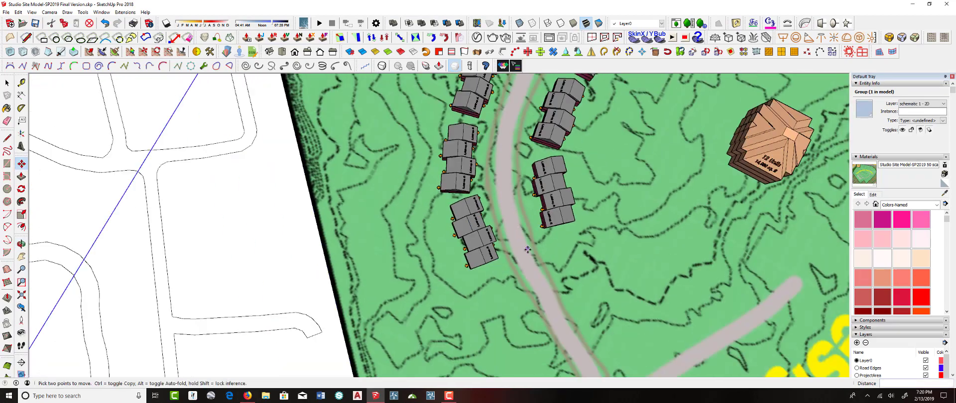
{"action": "middle_click_drag", "start_coordinate": [511, 225], "coordinate": [199, 163]}
{"action": "middle_click_drag", "start_coordinate": [697, 300], "coordinate": [636, 295]}
{"action": "middle_click_drag", "start_coordinate": [448, 296], "coordinate": [612, 207]}
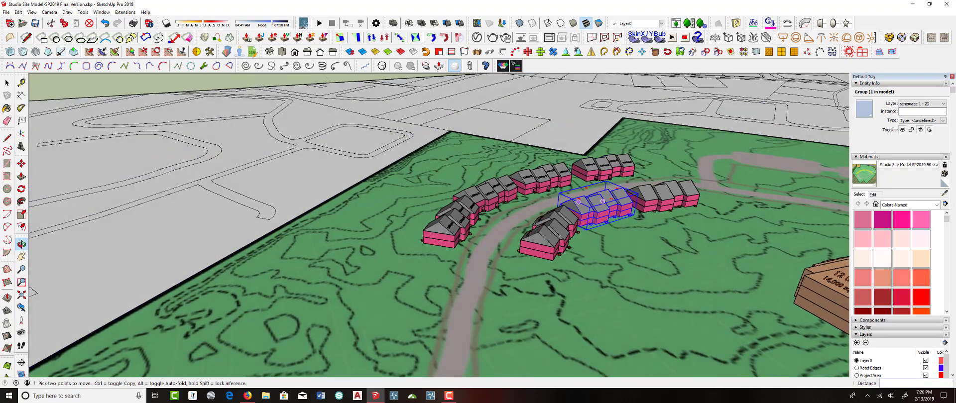
Inspect the townhouse rows along the road from several angles
{"action": "scroll", "coordinate": [392, 264], "scroll_direction": "up", "scroll_amount": 2}
{"action": "scroll", "coordinate": [457, 218], "scroll_direction": "up", "scroll_amount": 8}
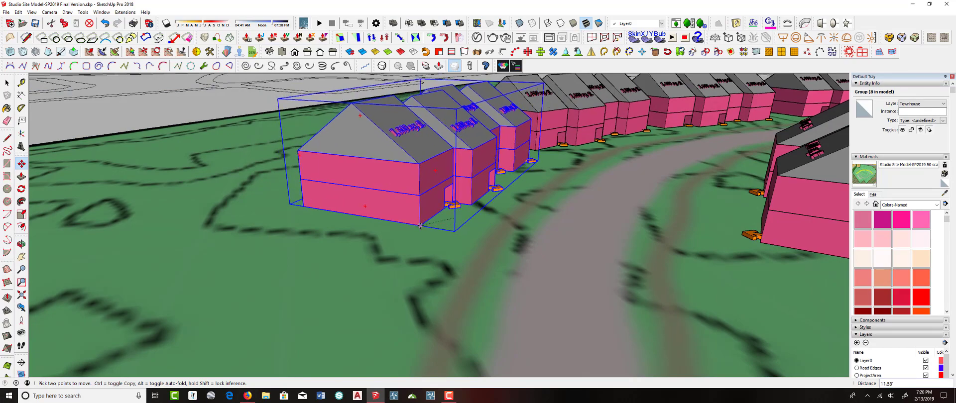
{"action": "scroll", "coordinate": [498, 184], "scroll_direction": "down", "scroll_amount": 3}
{"action": "middle_click_drag", "start_coordinate": [528, 204], "coordinate": [570, 313]}
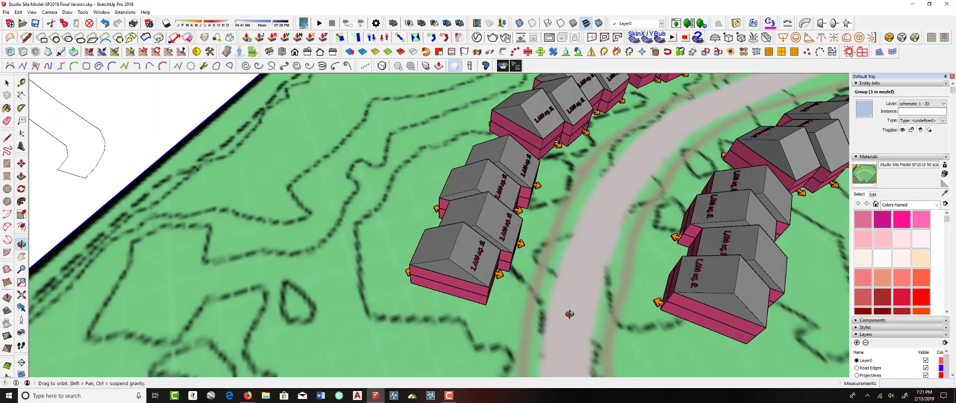
{"action": "scroll", "coordinate": [543, 291], "scroll_direction": "down", "scroll_amount": 3}
{"action": "scroll", "coordinate": [540, 287], "scroll_direction": "down", "scroll_amount": 5}
{"action": "middle_click_drag", "start_coordinate": [367, 260], "coordinate": [590, 282]}
{"action": "scroll", "coordinate": [590, 282], "scroll_direction": "up", "scroll_amount": 3}
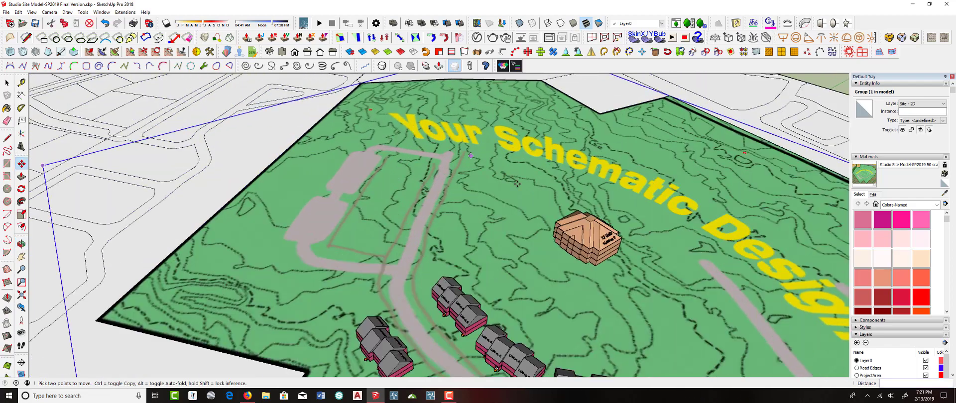
Move the apartment building to the parking loop at the road's end and rotate it
{"action": "left_click", "coordinate": [595, 265]}
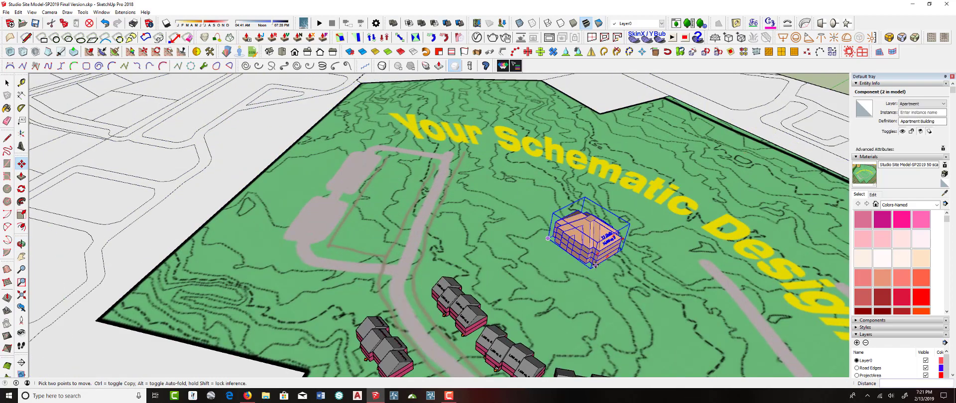
{"action": "middle_click_drag", "start_coordinate": [371, 197], "coordinate": [463, 226]}
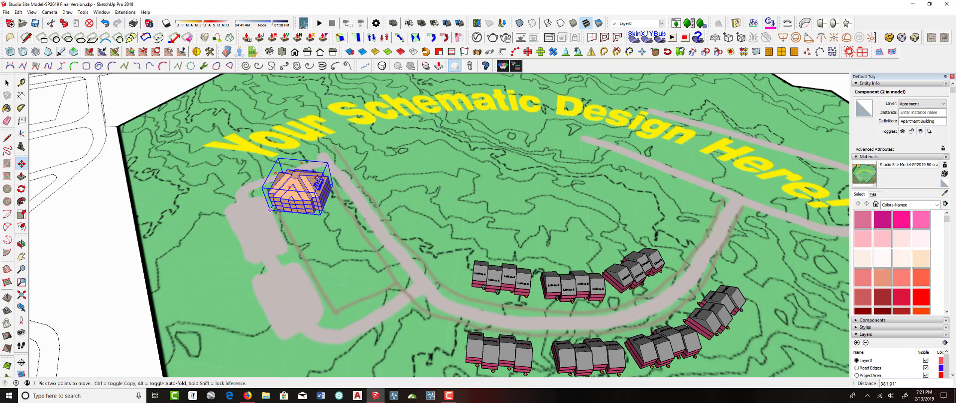
{"action": "left_click", "coordinate": [314, 205]}
{"action": "middle_click_drag", "start_coordinate": [262, 230], "coordinate": [379, 174]}
Copy the apartment building and place the copy beside the original within the parking loop
{"action": "scroll", "coordinate": [243, 320], "scroll_direction": "up", "scroll_amount": 2}
{"action": "scroll", "coordinate": [259, 306], "scroll_direction": "up", "scroll_amount": 2}
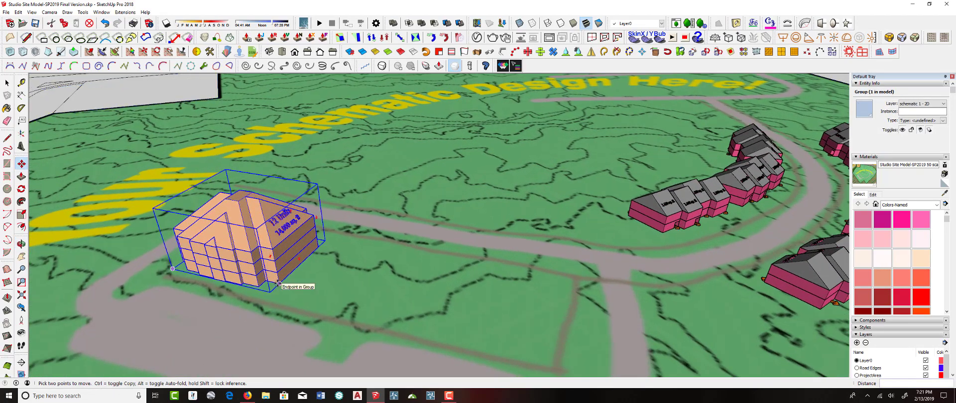
{"action": "left_click", "coordinate": [298, 286]}
{"action": "left_click", "coordinate": [310, 288]}
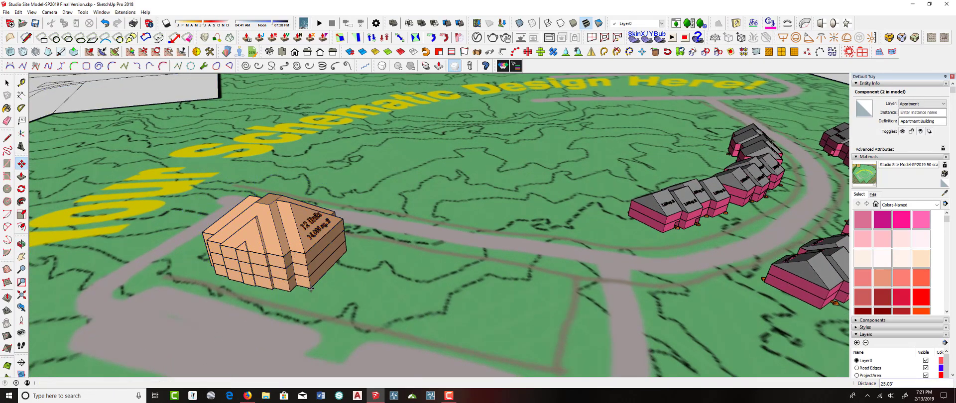
{"action": "left_click", "coordinate": [311, 288]}
{"action": "key", "text": "ctrl"}
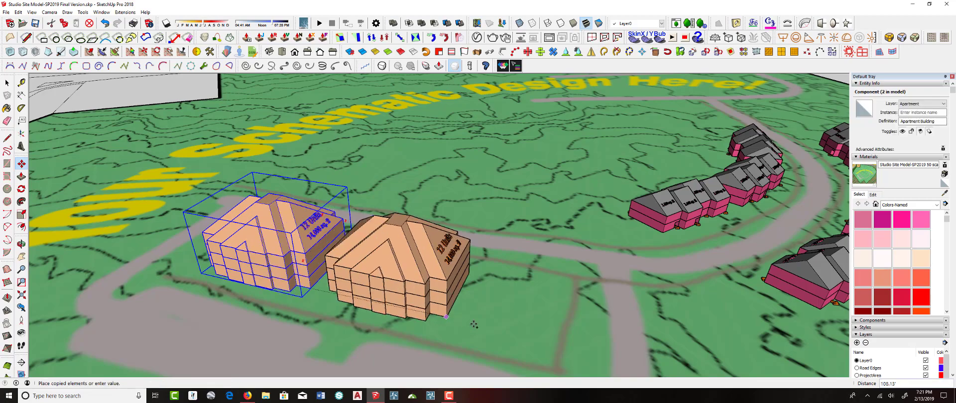
{"action": "left_click", "coordinate": [528, 338]}
{"action": "scroll", "coordinate": [450, 188], "scroll_direction": "down", "scroll_amount": 3}
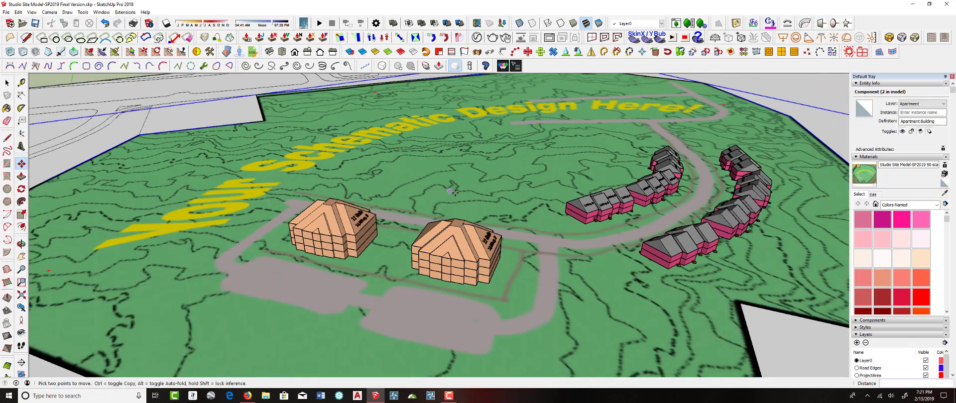
{"action": "middle_click_drag", "start_coordinate": [450, 188], "coordinate": [208, 282]}
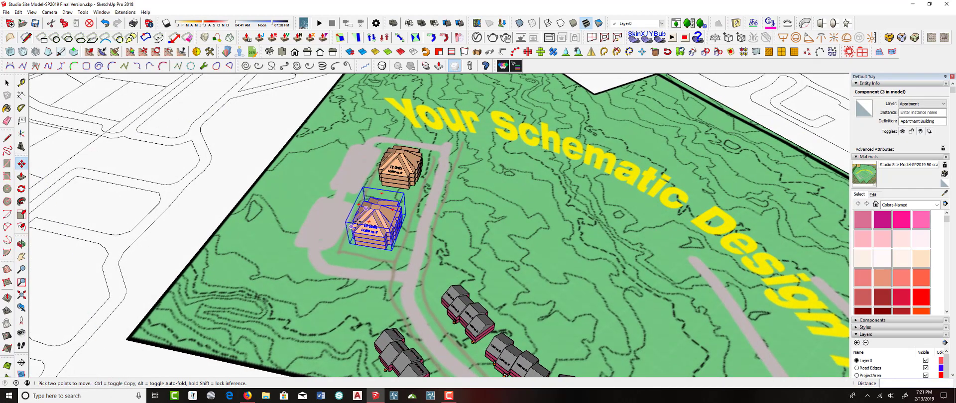
Copy both apartment buildings together and place the pair on the opposite side of the parking loop
{"action": "key", "text": "space"}
{"action": "left_click", "coordinate": [397, 178]}
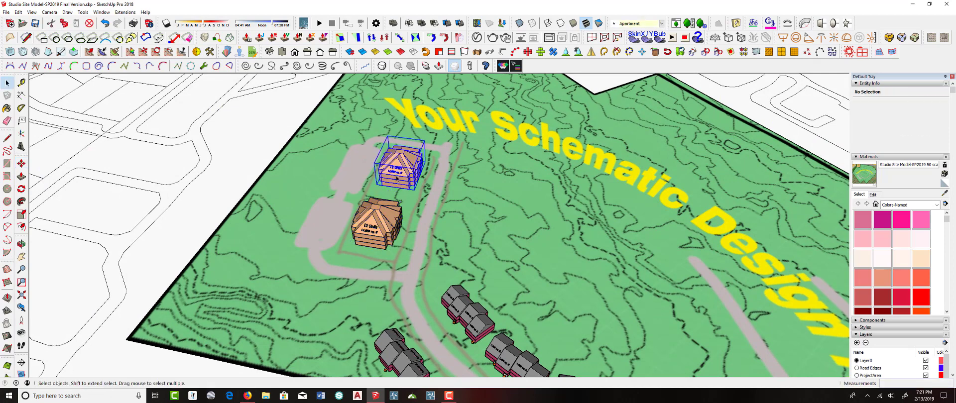
{"action": "key", "text": "m"}
{"action": "key", "text": "ctrl"}
{"action": "left_click", "coordinate": [384, 248]}
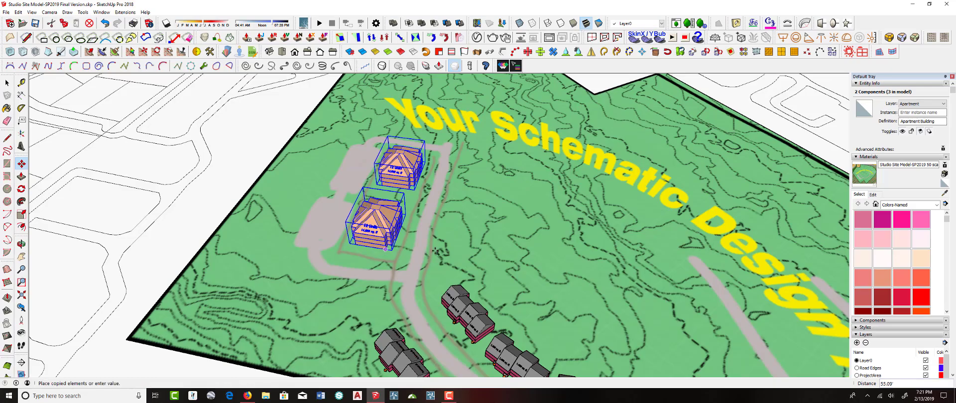
{"action": "left_click", "coordinate": [477, 268]}
{"action": "middle_click_drag", "start_coordinate": [476, 268], "coordinate": [504, 155]}
{"action": "scroll", "coordinate": [431, 231], "scroll_direction": "up", "scroll_amount": 7}
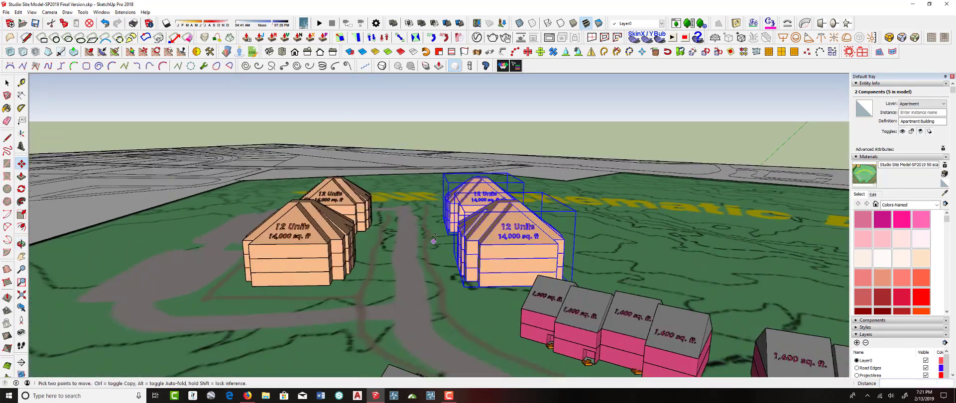
{"action": "middle_click_drag", "start_coordinate": [433, 234], "coordinate": [518, 269]}
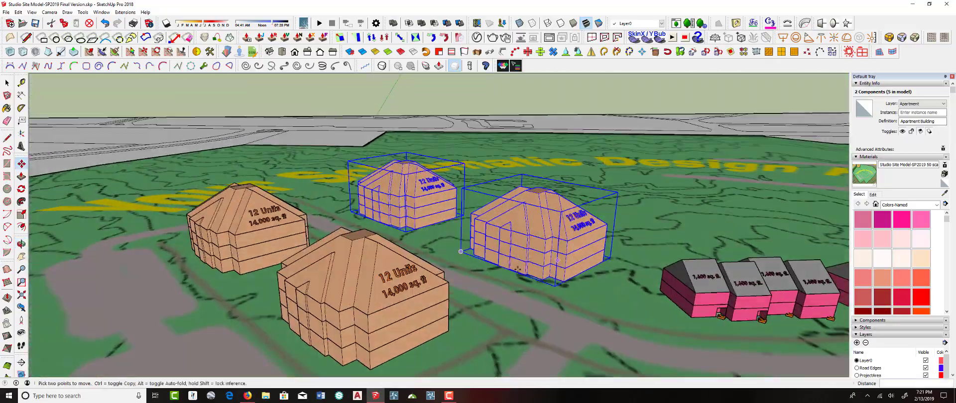
{"action": "scroll", "coordinate": [160, 275], "scroll_direction": "down", "scroll_amount": 6}
{"action": "middle_click_drag", "start_coordinate": [160, 275], "coordinate": [517, 251]}
{"action": "scroll", "coordinate": [250, 244], "scroll_direction": "down", "scroll_amount": 5}
{"action": "left_click", "coordinate": [7, 83]}
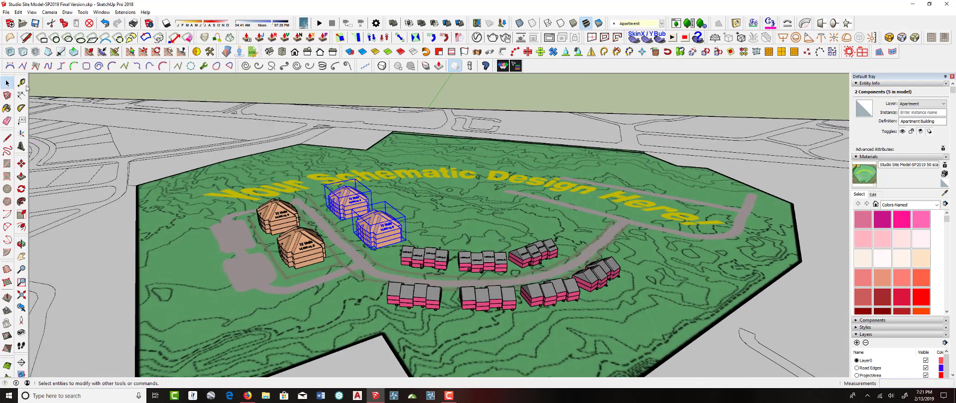
{"action": "scroll", "coordinate": [492, 273], "scroll_direction": "down", "scroll_amount": 4}
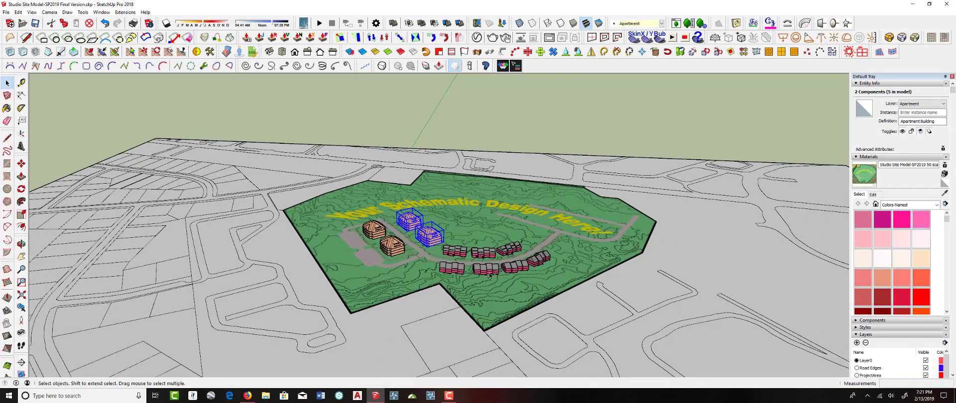
Select all the building groups and drop them down onto the terrain surface with DropGC
{"action": "middle_click_drag", "start_coordinate": [493, 255], "coordinate": [513, 164]}
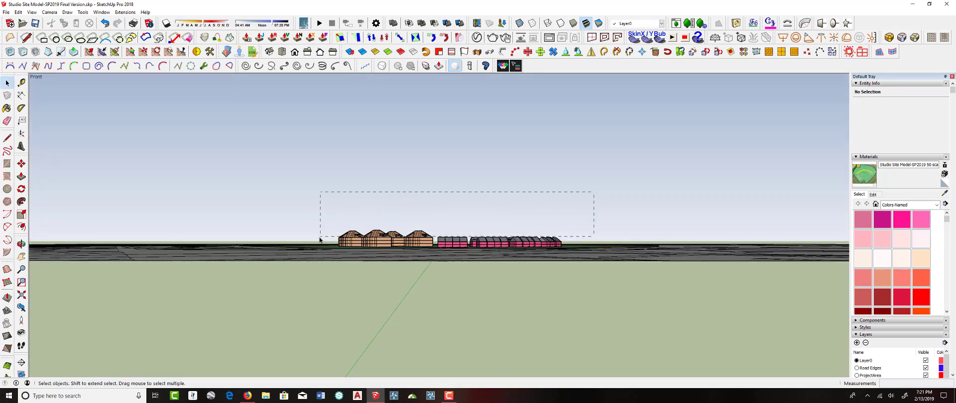
{"action": "left_click_drag", "start_coordinate": [317, 241], "coordinate": [318, 241]}
{"action": "middle_click_drag", "start_coordinate": [405, 216], "coordinate": [447, 254]}
{"action": "right_click", "coordinate": [446, 254]}
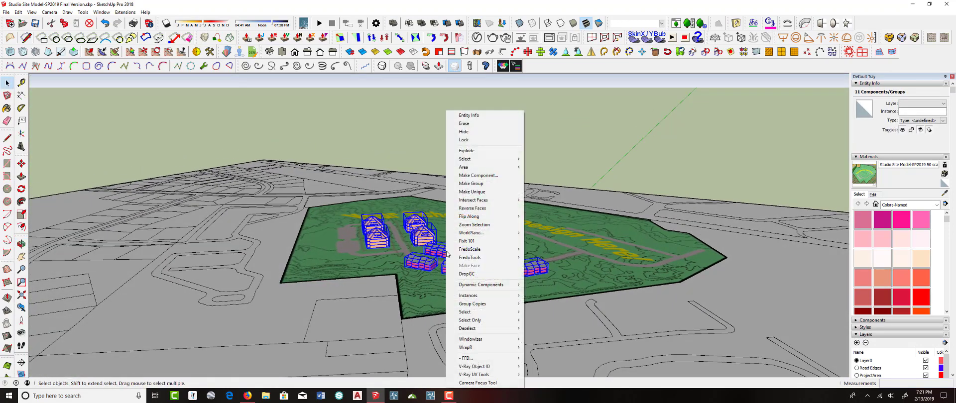
{"action": "left_click", "coordinate": [474, 275]}
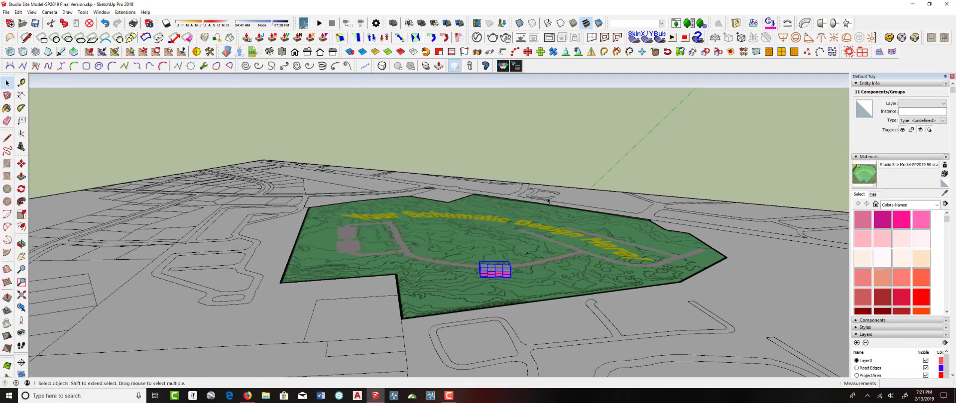
{"action": "left_click", "coordinate": [555, 178]}
{"action": "right_click", "coordinate": [499, 268]}
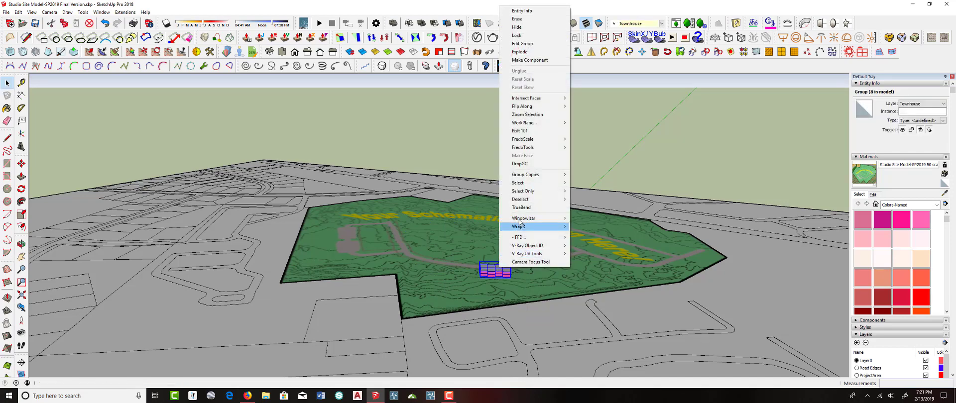
{"action": "left_click", "coordinate": [520, 164]}
Hide the Schematic 1 - 2D and Site - 2D layers to reveal the 3D site model
{"action": "scroll", "coordinate": [515, 159], "scroll_direction": "down", "scroll_amount": 6}
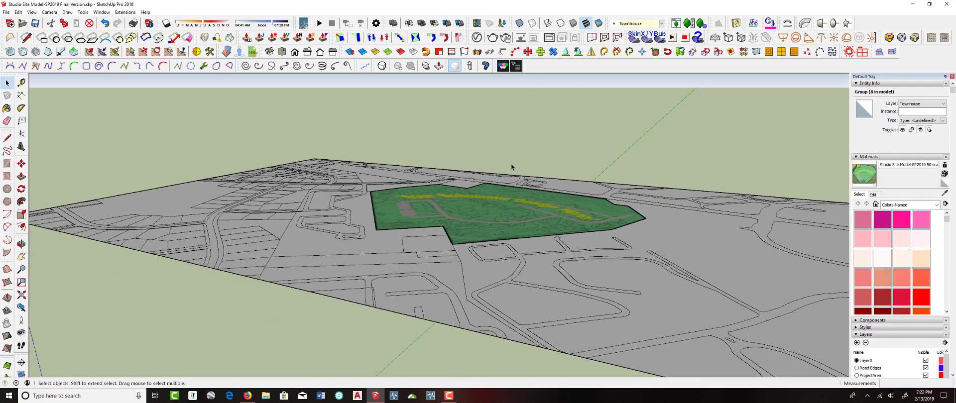
{"action": "scroll", "coordinate": [511, 183], "scroll_direction": "down", "scroll_amount": 3}
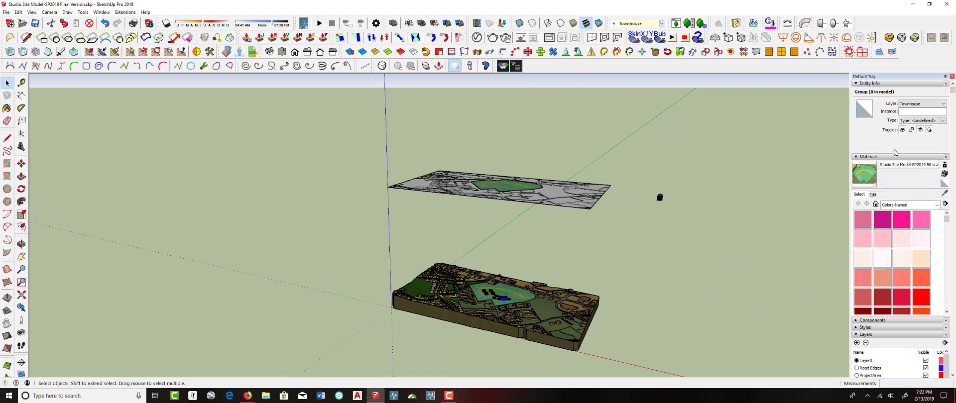
{"action": "left_click", "coordinate": [858, 157]}
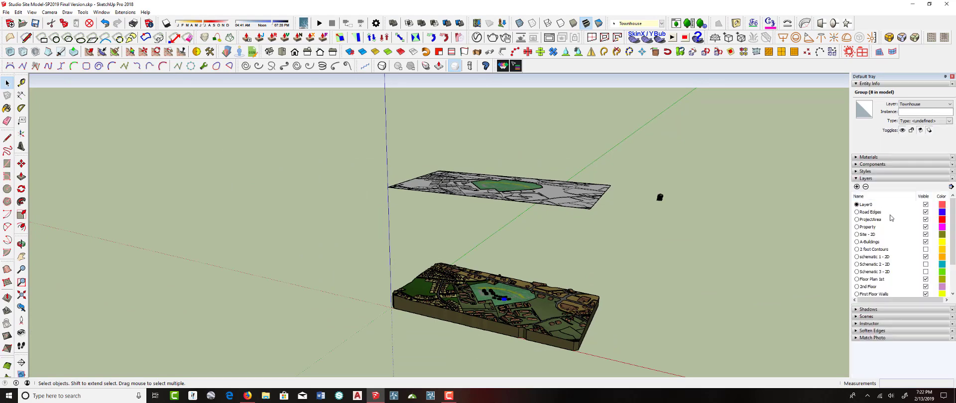
{"action": "left_click", "coordinate": [925, 257]}
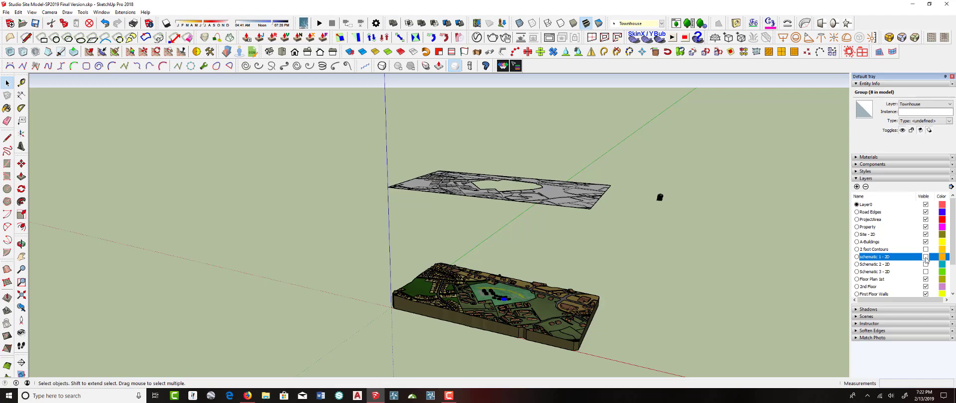
{"action": "left_click", "coordinate": [926, 227]}
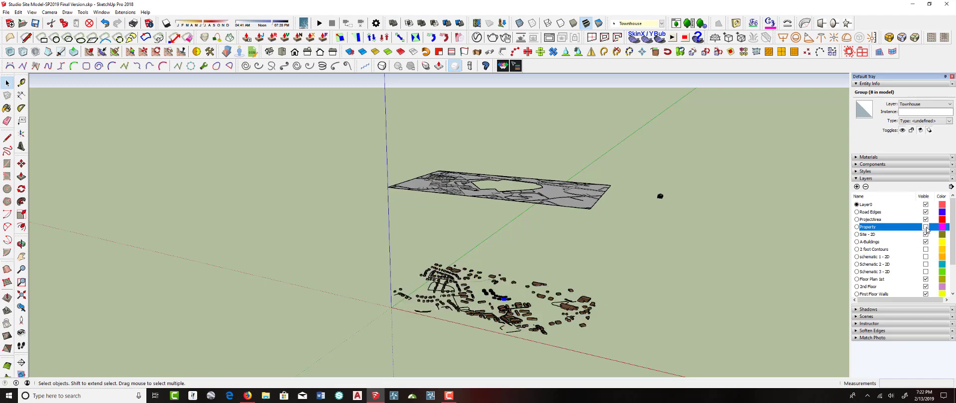
{"action": "left_click", "coordinate": [925, 227]}
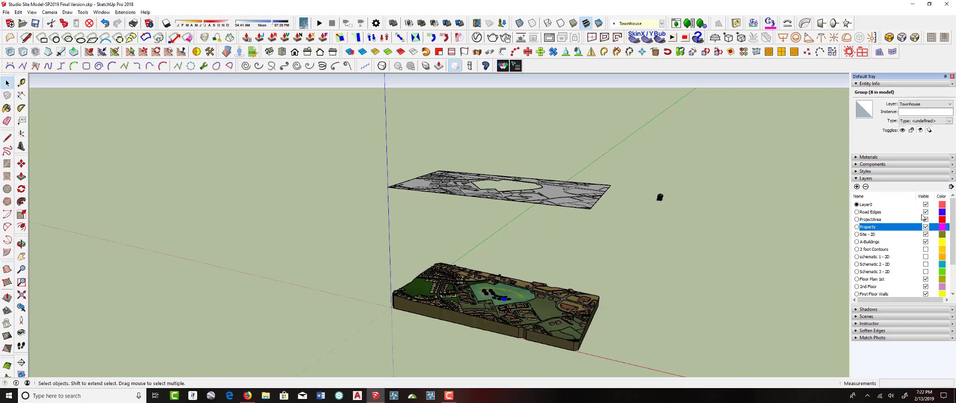
{"action": "middle_click_drag", "start_coordinate": [715, 187], "coordinate": [635, 201]}
{"action": "scroll", "coordinate": [909, 257], "scroll_direction": "down", "scroll_amount": 1}
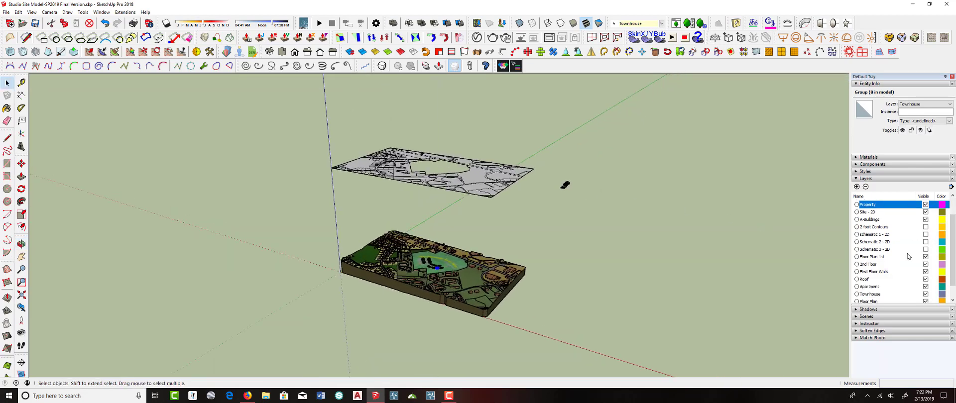
{"action": "scroll", "coordinate": [908, 257], "scroll_direction": "up", "scroll_amount": 1}
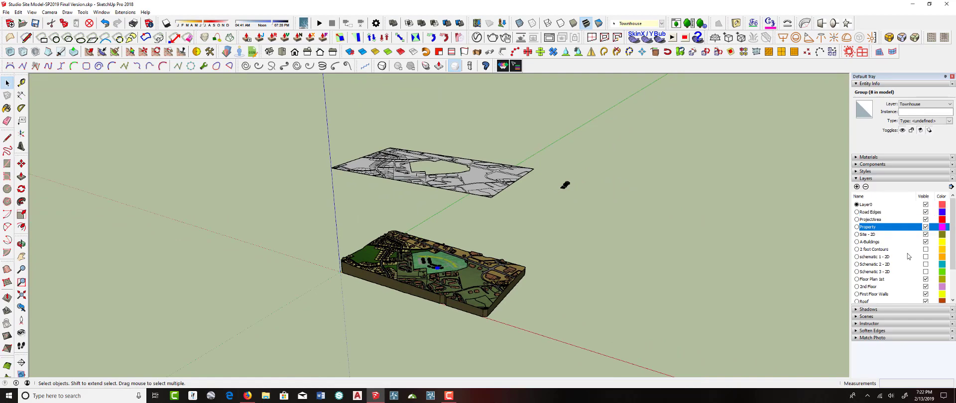
{"action": "left_click", "coordinate": [926, 234]}
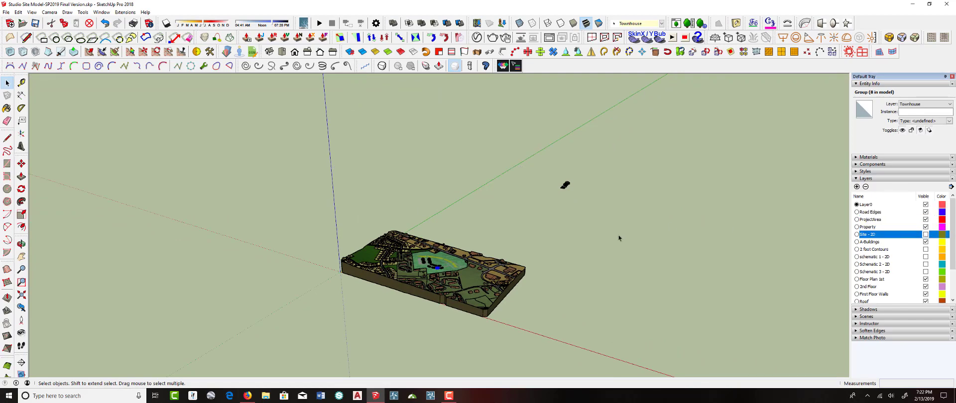
Inspect the buildings now sitting on the 3D terrain from several angles
{"action": "scroll", "coordinate": [438, 264], "scroll_direction": "up", "scroll_amount": 5}
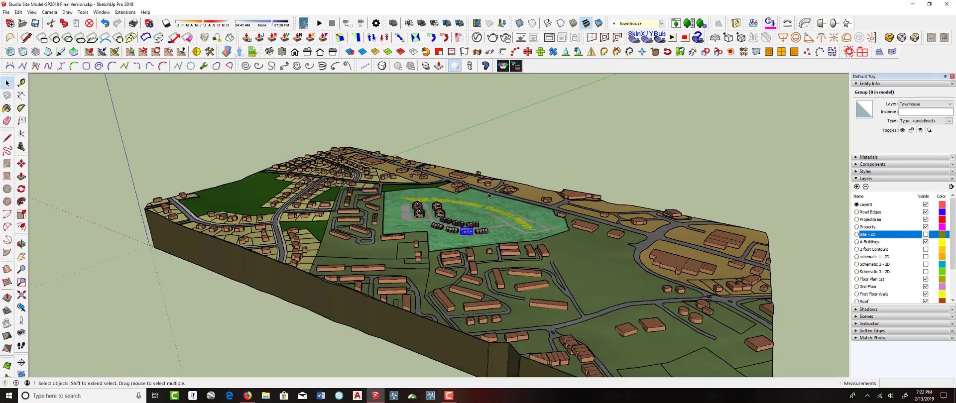
{"action": "scroll", "coordinate": [488, 196], "scroll_direction": "up", "scroll_amount": 2}
{"action": "middle_click_drag", "start_coordinate": [545, 186], "coordinate": [371, 280]}
{"action": "scroll", "coordinate": [372, 280], "scroll_direction": "up", "scroll_amount": 10}
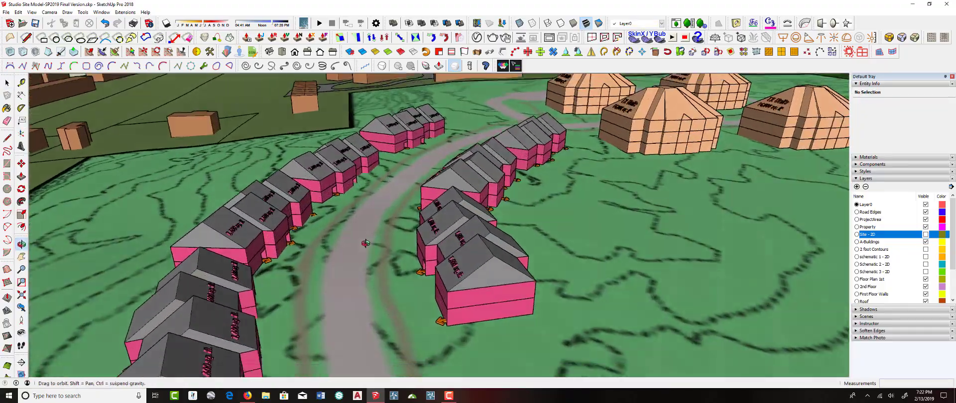
{"action": "middle_click_drag", "start_coordinate": [365, 243], "coordinate": [381, 229]}
{"action": "middle_click_drag", "start_coordinate": [367, 196], "coordinate": [610, 202]}
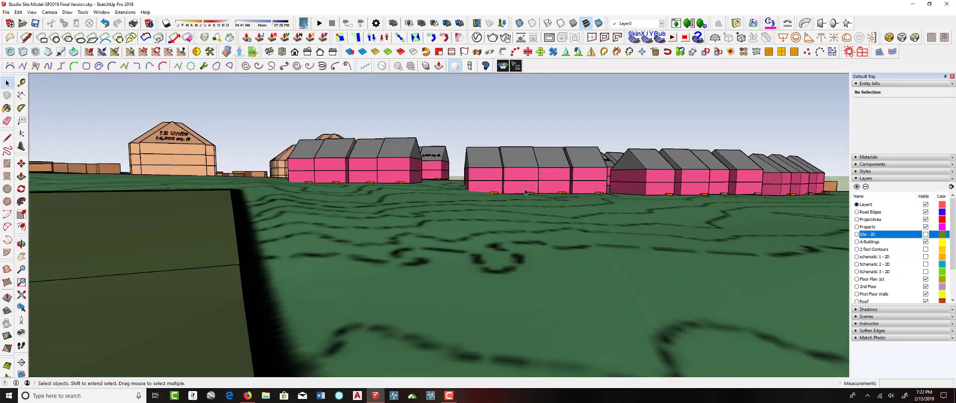
{"action": "middle_click_drag", "start_coordinate": [450, 178], "coordinate": [173, 282]}
{"action": "middle_click_drag", "start_coordinate": [635, 164], "coordinate": [493, 242]}
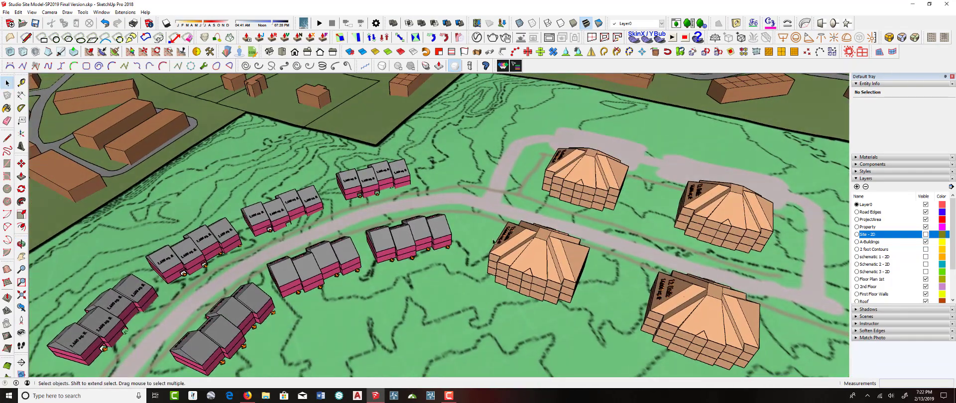
Open the project area terrain group for editing and display its hidden triangulated geometry
{"action": "left_click", "coordinate": [448, 158]}
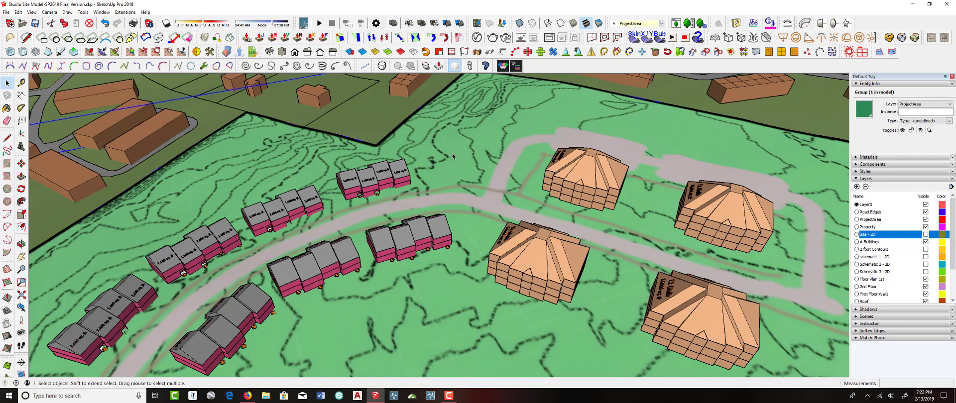
{"action": "double_click", "coordinate": [452, 156]}
{"action": "left_click", "coordinate": [454, 161]}
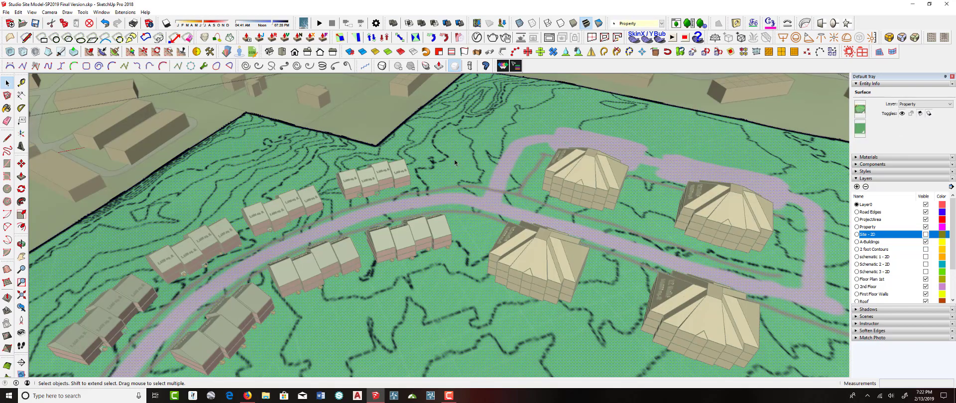
{"action": "left_click", "coordinate": [380, 133]}
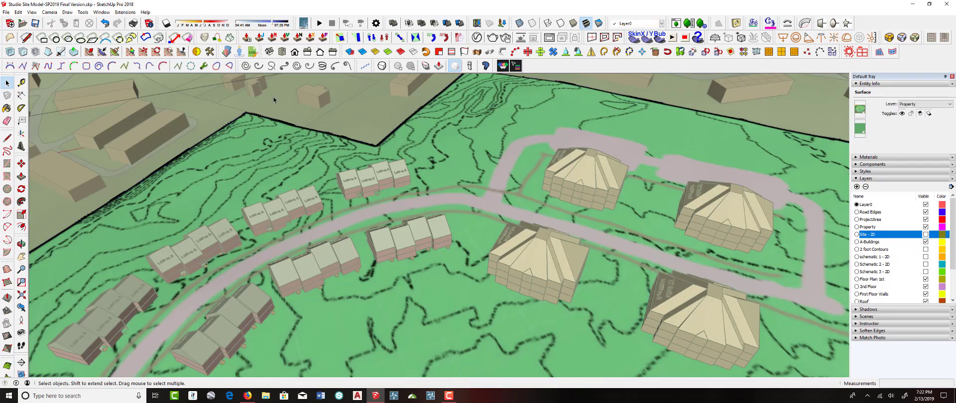
{"action": "left_click", "coordinate": [32, 12]}
{"action": "left_click", "coordinate": [52, 40]}
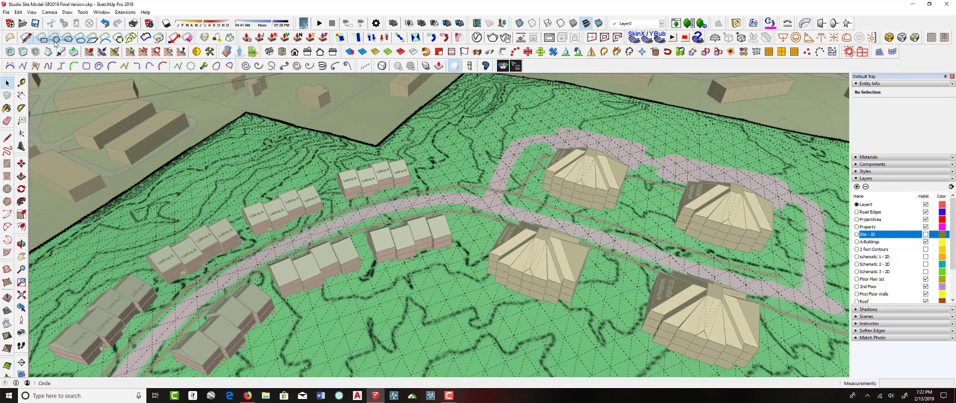
{"action": "scroll", "coordinate": [407, 179], "scroll_direction": "up", "scroll_amount": 3}
{"action": "scroll", "coordinate": [407, 179], "scroll_direction": "up", "scroll_amount": 5}
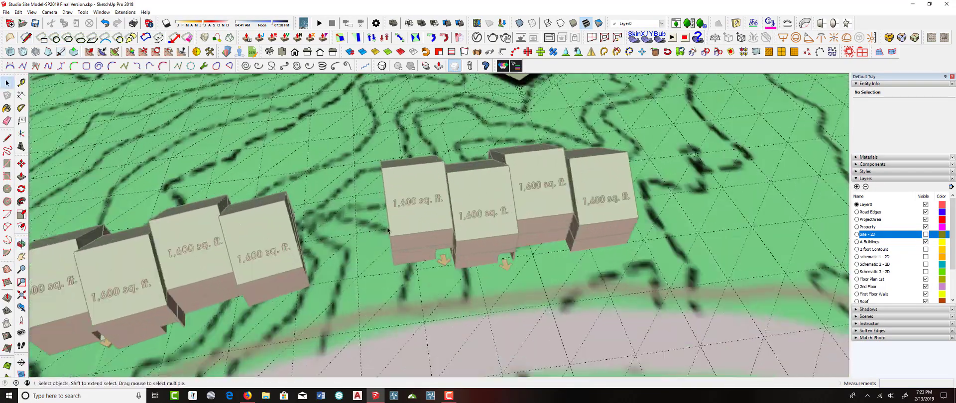
{"action": "middle_click_drag", "start_coordinate": [388, 230], "coordinate": [384, 154]}
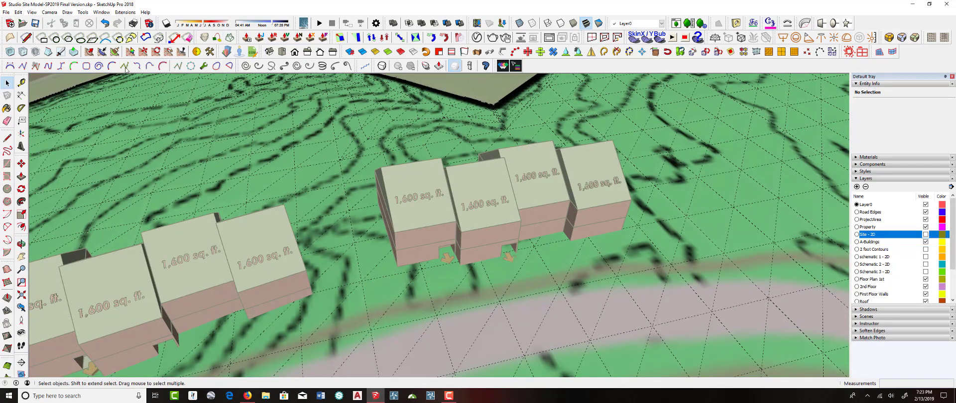
Brush-select the terrain faces beneath the first townhouse row and flatten them with Make Planar using the Best plane
{"action": "left_click", "coordinate": [102, 52]}
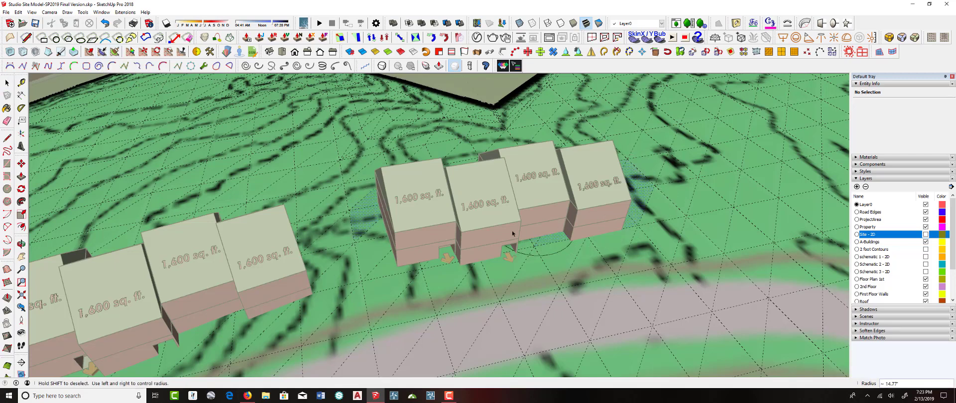
{"action": "left_click_drag", "start_coordinate": [386, 266], "coordinate": [370, 197]}
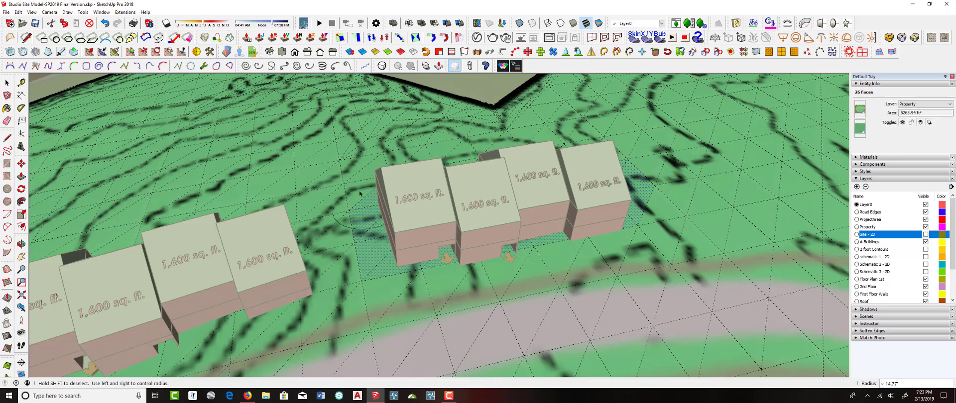
{"action": "mouse_move", "coordinate": [390, 277]}
{"action": "left_mouse_down"}
{"action": "mouse_move", "coordinate": [475, 261]}
{"action": "mouse_move", "coordinate": [408, 278]}
{"action": "mouse_move", "coordinate": [458, 263]}
{"action": "left_mouse_up"}
{"action": "left_click_drag", "start_coordinate": [637, 193], "coordinate": [628, 245]}
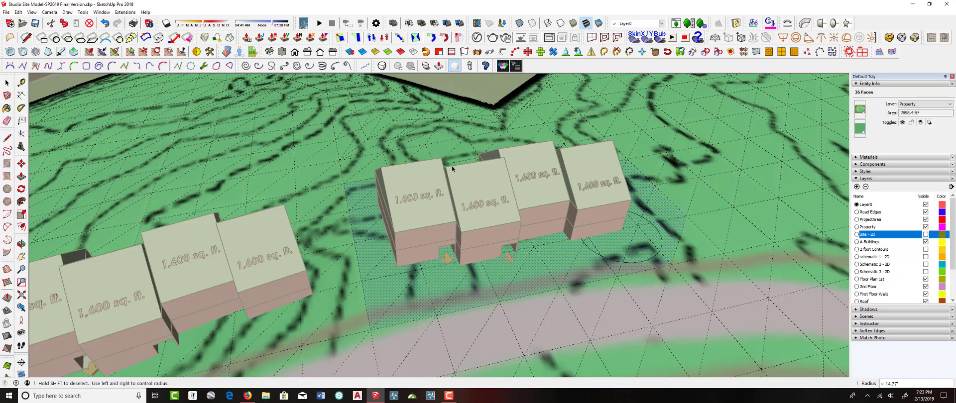
{"action": "middle_click_drag", "start_coordinate": [452, 169], "coordinate": [506, 186]}
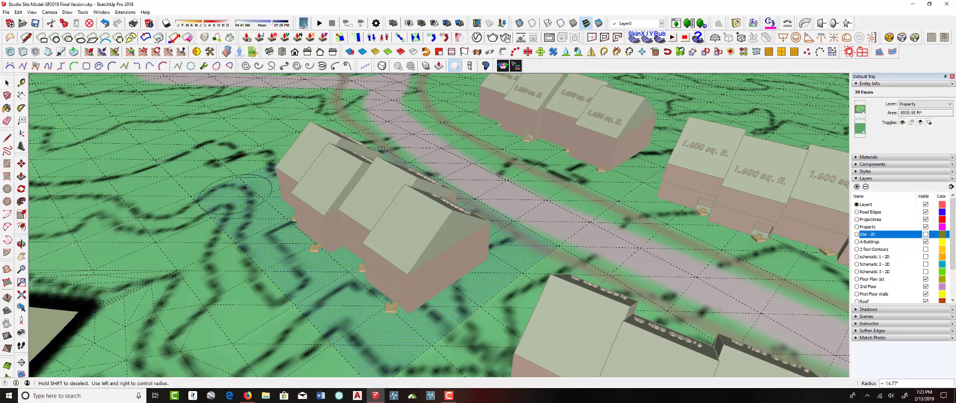
{"action": "middle_click_drag", "start_coordinate": [276, 174], "coordinate": [172, 127]}
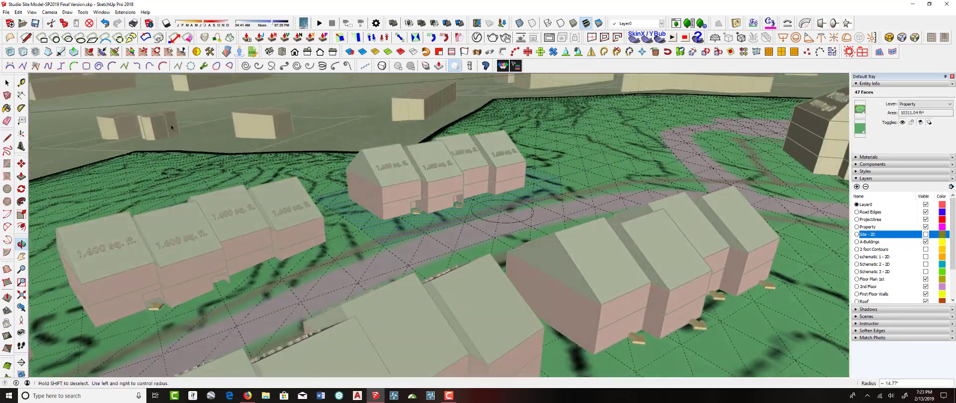
{"action": "left_click", "coordinate": [182, 52]}
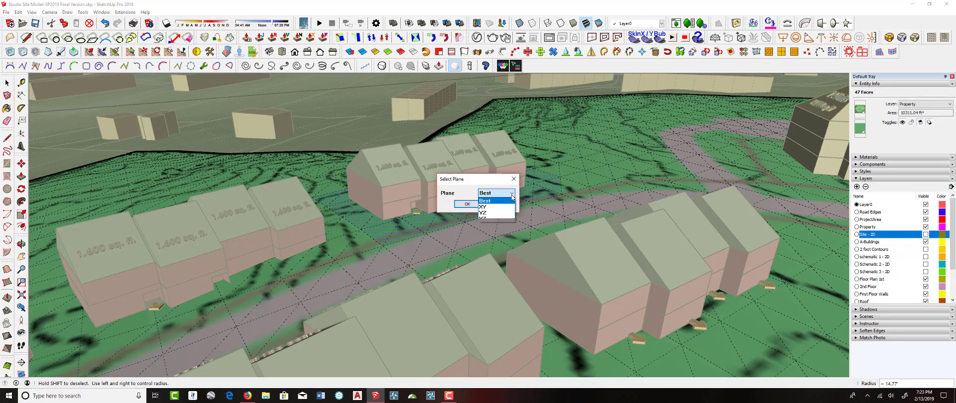
{"action": "left_click", "coordinate": [467, 204]}
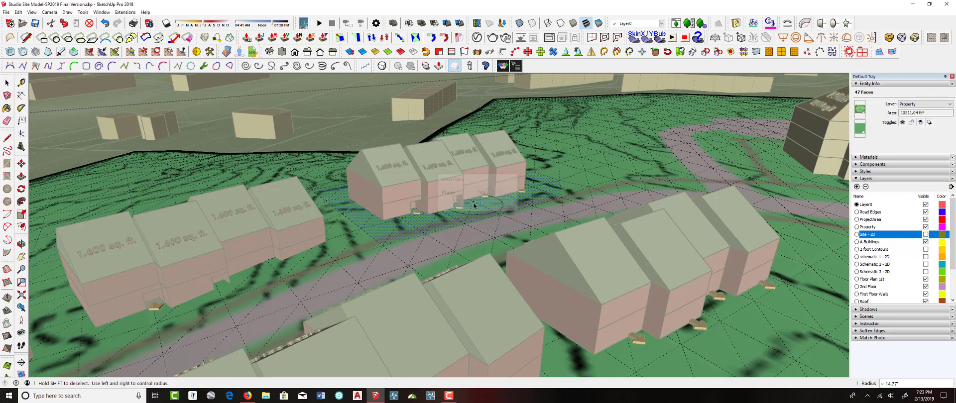
Brush-select the terrain faces beneath the next townhouse rows and flatten them with Make Planar on the XY plane
{"action": "mouse_move", "coordinate": [388, 229]}
{"action": "middle_mouse_down"}
{"action": "mouse_move", "coordinate": [444, 180]}
{"action": "mouse_move", "coordinate": [528, 162]}
{"action": "mouse_move", "coordinate": [745, 162]}
{"action": "mouse_move", "coordinate": [354, 254]}
{"action": "mouse_move", "coordinate": [674, 267]}
{"action": "mouse_move", "coordinate": [396, 234]}
{"action": "middle_mouse_up"}
{"action": "scroll", "coordinate": [497, 199], "scroll_direction": "down", "scroll_amount": 6}
{"action": "middle_click_drag", "start_coordinate": [522, 188], "coordinate": [573, 206]}
{"action": "left_click", "coordinate": [94, 36]}
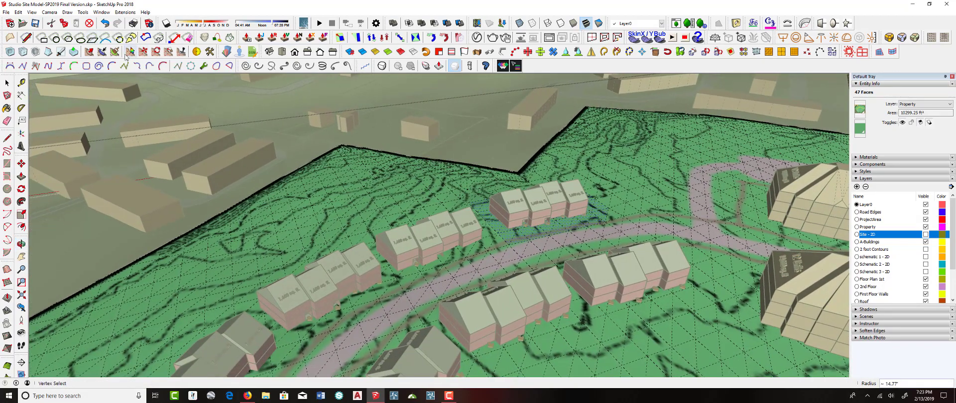
{"action": "left_click", "coordinate": [103, 52]}
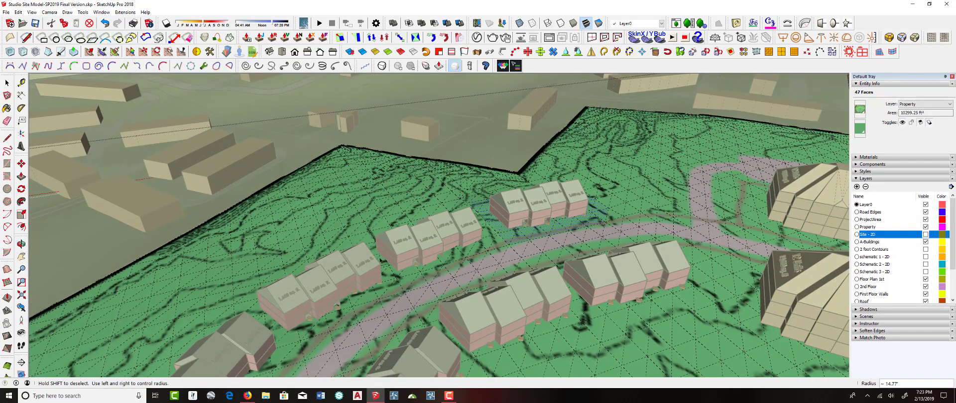
{"action": "scroll", "coordinate": [428, 254], "scroll_direction": "up", "scroll_amount": 5}
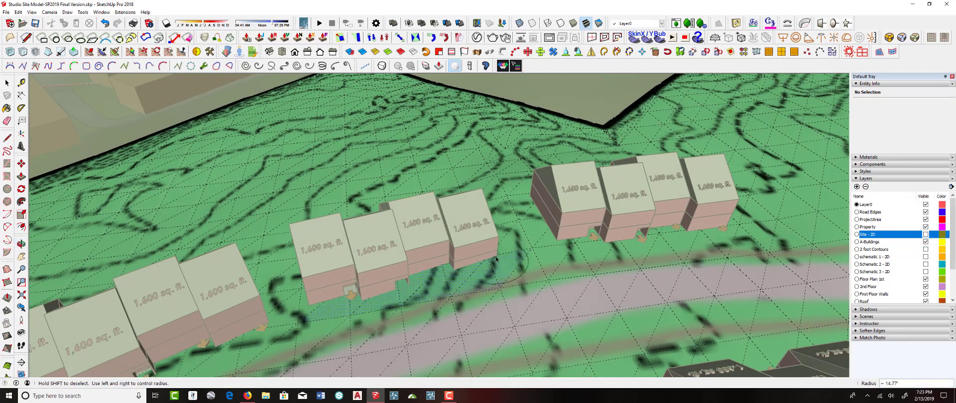
{"action": "left_click_drag", "start_coordinate": [518, 252], "coordinate": [515, 267]}
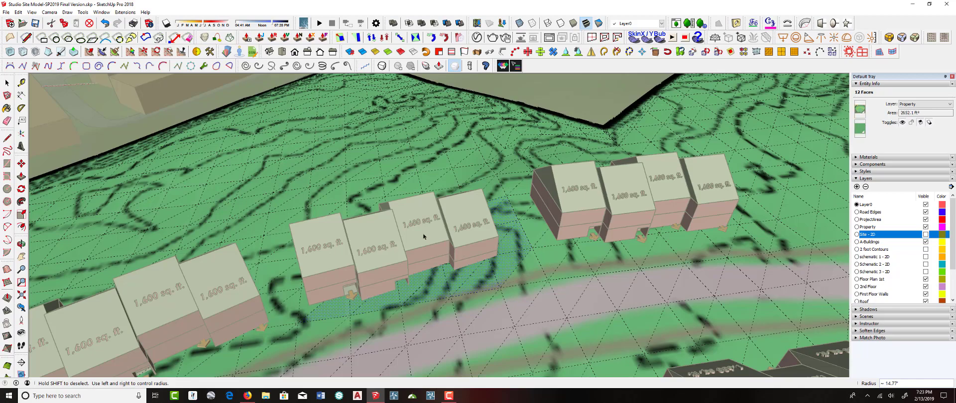
{"action": "middle_click_drag", "start_coordinate": [339, 234], "coordinate": [693, 230]}
{"action": "left_click_drag", "start_coordinate": [623, 224], "coordinate": [550, 201]}
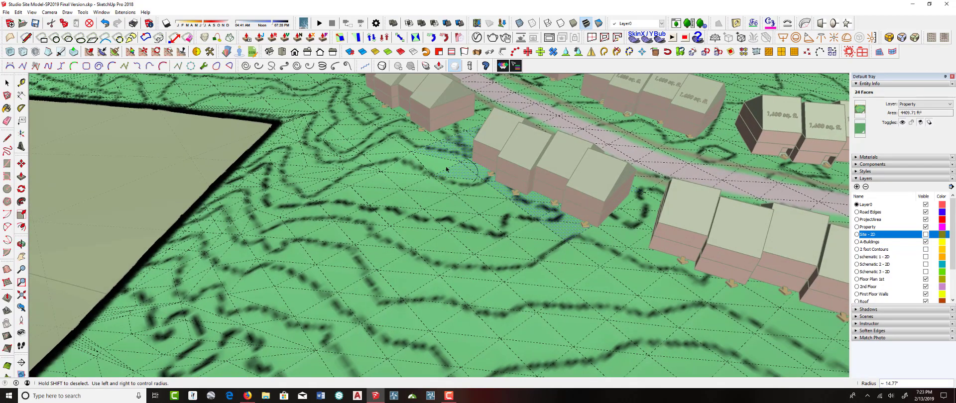
{"action": "mouse_move", "coordinate": [520, 226]}
{"action": "left_mouse_down"}
{"action": "mouse_move", "coordinate": [556, 239]}
{"action": "mouse_move", "coordinate": [567, 257]}
{"action": "left_mouse_up"}
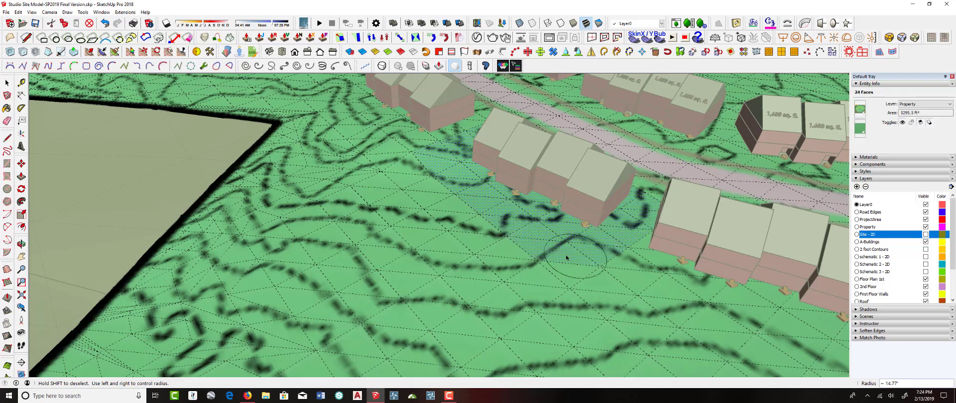
{"action": "mouse_move", "coordinate": [489, 223]}
{"action": "middle_mouse_down"}
{"action": "mouse_move", "coordinate": [379, 96]}
{"action": "mouse_move", "coordinate": [392, 63]}
{"action": "mouse_move", "coordinate": [448, 194]}
{"action": "mouse_move", "coordinate": [473, 192]}
{"action": "mouse_move", "coordinate": [428, 136]}
{"action": "mouse_move", "coordinate": [446, 159]}
{"action": "mouse_move", "coordinate": [446, 140]}
{"action": "mouse_move", "coordinate": [442, 149]}
{"action": "mouse_move", "coordinate": [419, 147]}
{"action": "middle_mouse_up"}
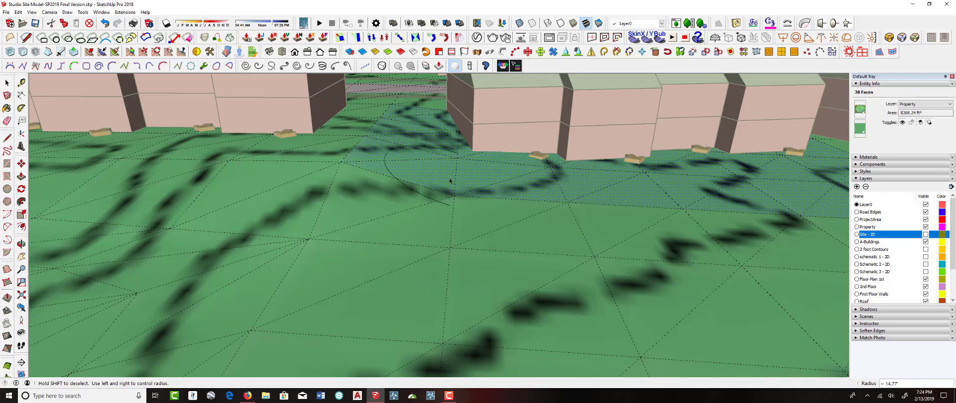
{"action": "middle_click_drag", "start_coordinate": [450, 180], "coordinate": [132, 167]}
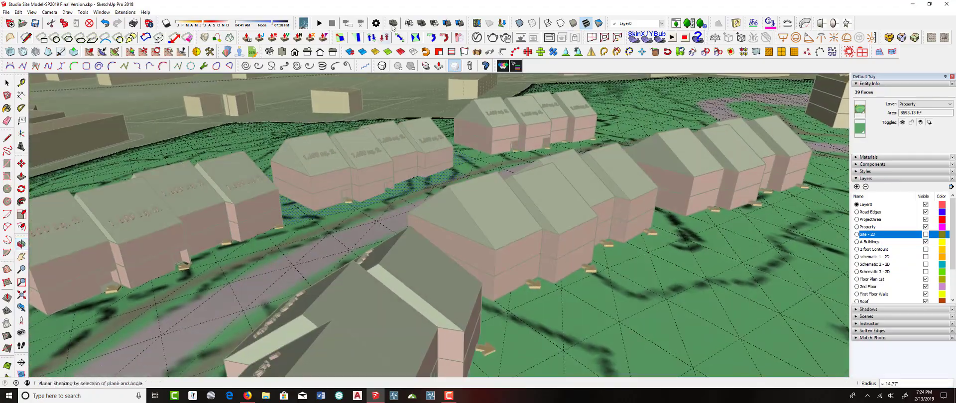
{"action": "left_click", "coordinate": [183, 52]}
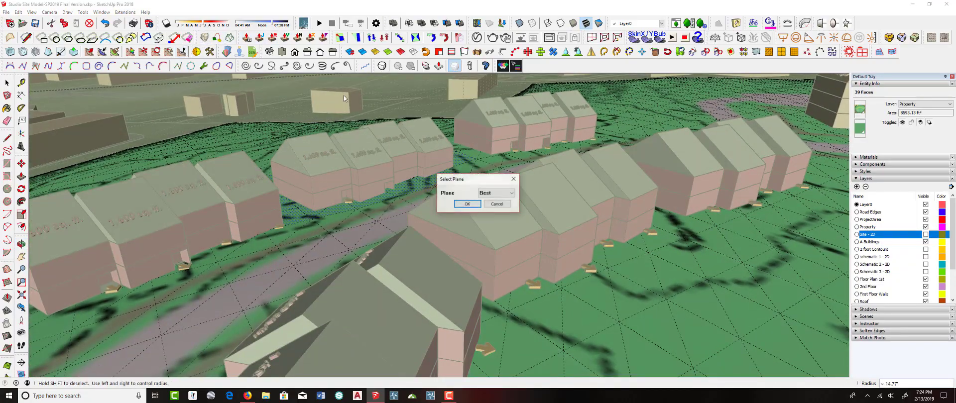
{"action": "left_click", "coordinate": [467, 204]}
Move the flattened terrain patch a short distance with the Move tool
{"action": "mouse_move", "coordinate": [474, 208]}
{"action": "middle_mouse_down"}
{"action": "mouse_move", "coordinate": [397, 156]}
{"action": "mouse_move", "coordinate": [789, 134]}
{"action": "mouse_move", "coordinate": [422, 148]}
{"action": "mouse_move", "coordinate": [486, 135]}
{"action": "mouse_move", "coordinate": [474, 142]}
{"action": "mouse_move", "coordinate": [522, 168]}
{"action": "mouse_move", "coordinate": [523, 204]}
{"action": "mouse_move", "coordinate": [295, 205]}
{"action": "mouse_move", "coordinate": [344, 202]}
{"action": "mouse_move", "coordinate": [350, 179]}
{"action": "mouse_move", "coordinate": [459, 201]}
{"action": "middle_mouse_up"}
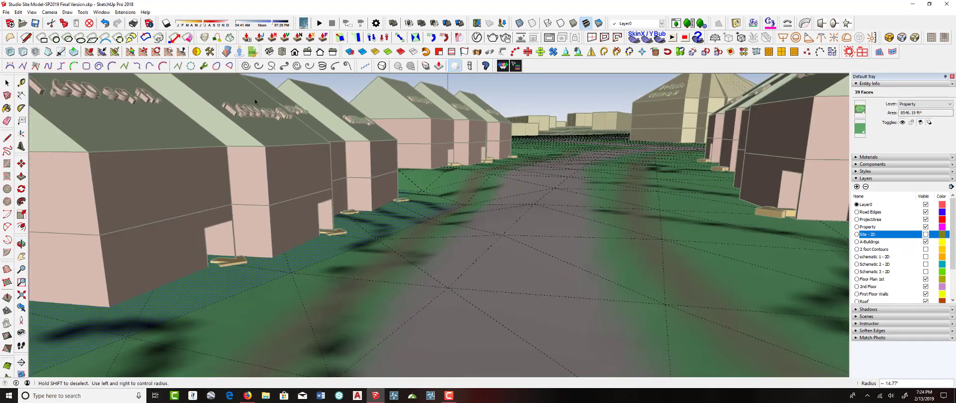
{"action": "left_click", "coordinate": [21, 164]}
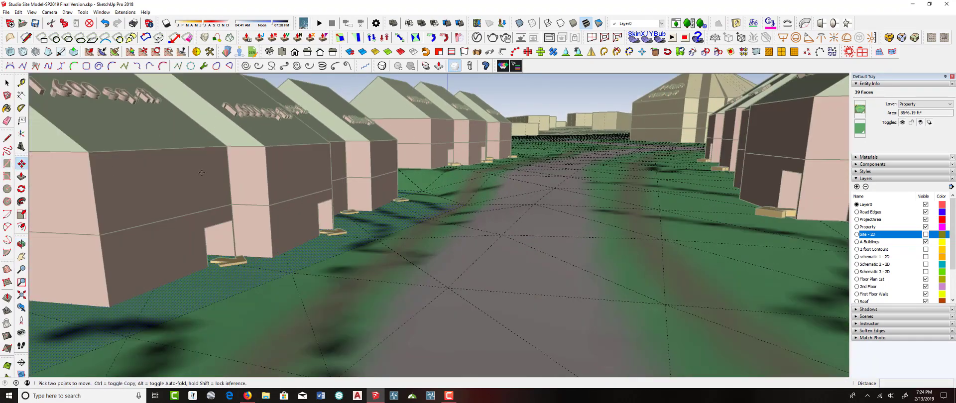
{"action": "left_click", "coordinate": [464, 205]}
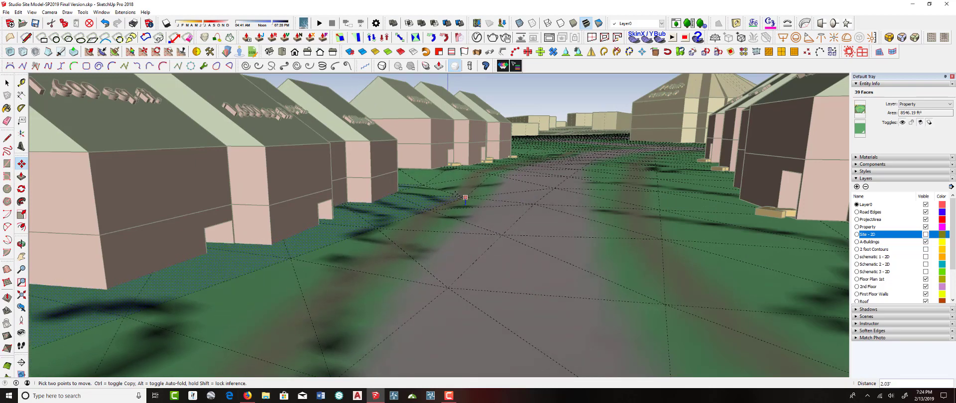
{"action": "middle_click_drag", "start_coordinate": [441, 196], "coordinate": [490, 202]}
{"action": "scroll", "coordinate": [413, 189], "scroll_direction": "up", "scroll_amount": 2}
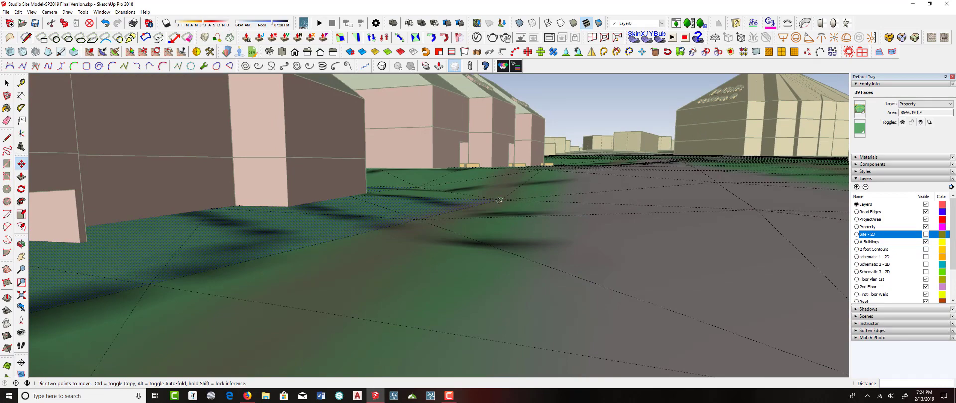
{"action": "left_click", "coordinate": [500, 200]}
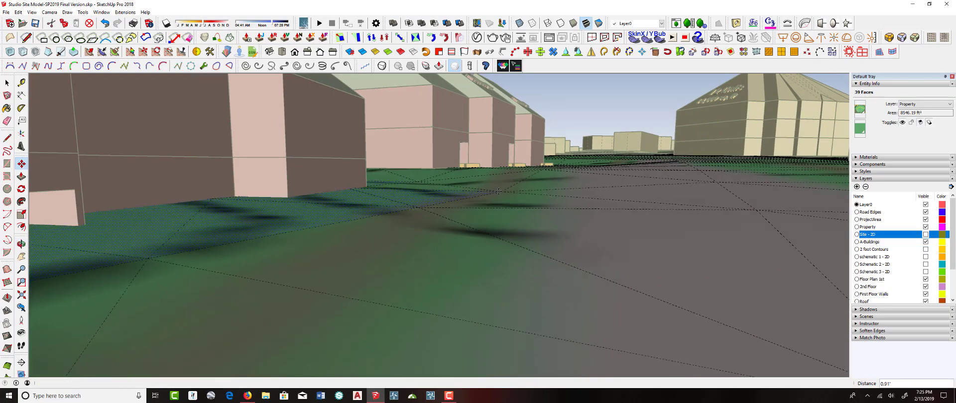
{"action": "scroll", "coordinate": [498, 194], "scroll_direction": "down", "scroll_amount": 5}
{"action": "scroll", "coordinate": [502, 199], "scroll_direction": "down", "scroll_amount": 2}
{"action": "key", "text": "space"}
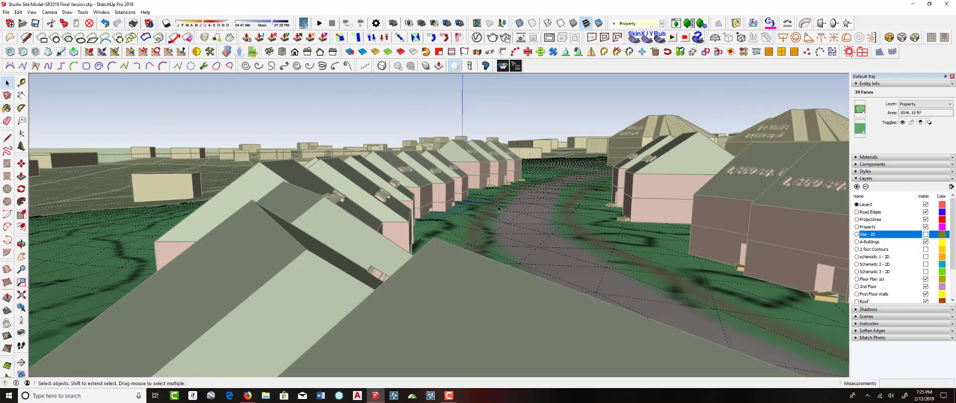
Close the terrain group, lift a townhouse group upward and drop it back onto the flattened terrain with DropGC
{"action": "left_click", "coordinate": [530, 132]}
{"action": "middle_click_drag", "start_coordinate": [529, 134], "coordinate": [413, 176]}
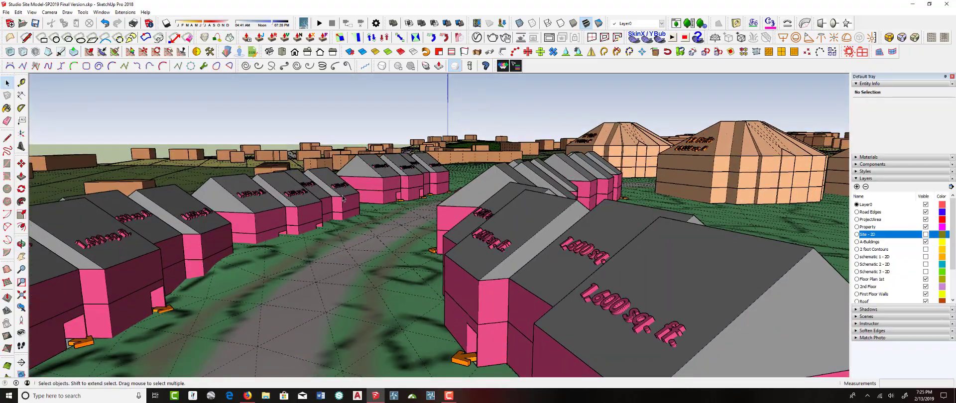
{"action": "left_click", "coordinate": [343, 198]}
{"action": "scroll", "coordinate": [346, 197], "scroll_direction": "down", "scroll_amount": 2}
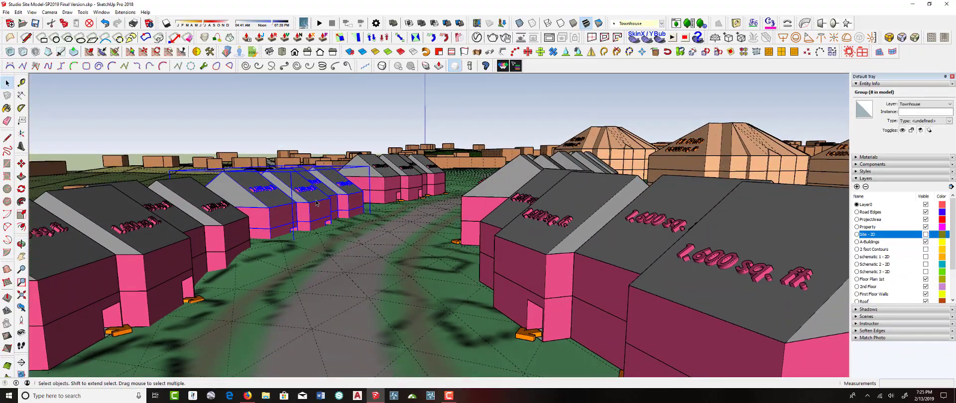
{"action": "key", "text": "m"}
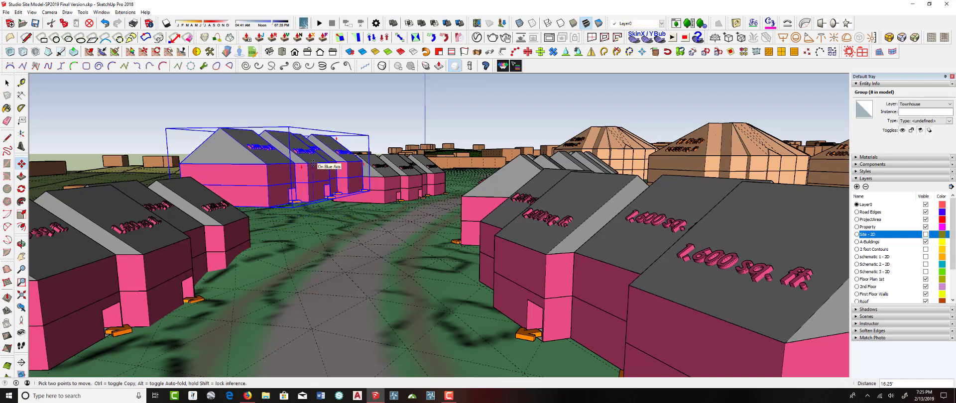
{"action": "right_click", "coordinate": [315, 160]}
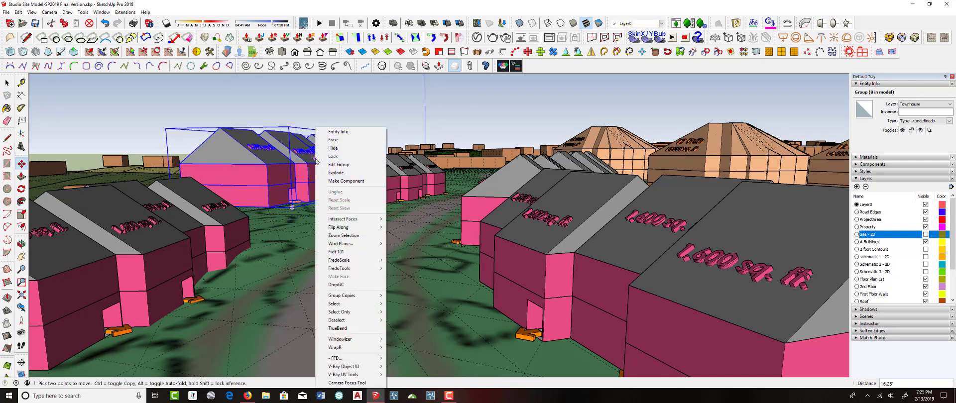
{"action": "left_click", "coordinate": [344, 285]}
{"action": "middle_click_drag", "start_coordinate": [344, 272], "coordinate": [361, 219]}
{"action": "scroll", "coordinate": [376, 221], "scroll_direction": "up", "scroll_amount": 4}
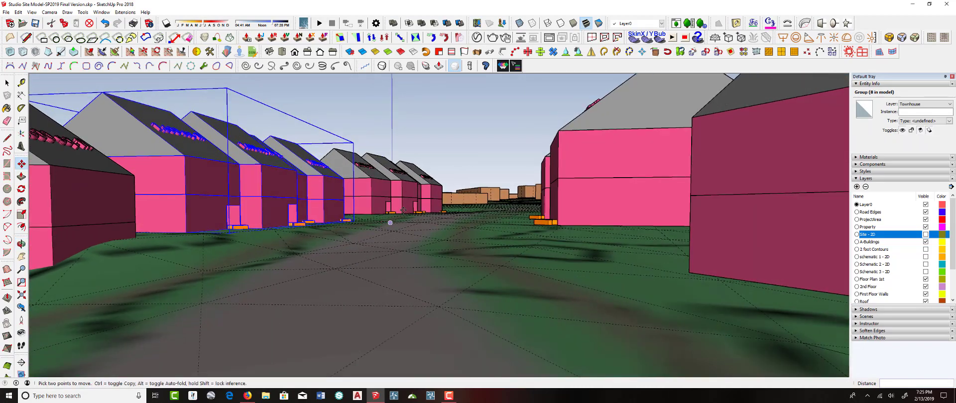
{"action": "middle_click_drag", "start_coordinate": [389, 223], "coordinate": [297, 227]}
{"action": "middle_click_drag", "start_coordinate": [475, 198], "coordinate": [457, 242]}
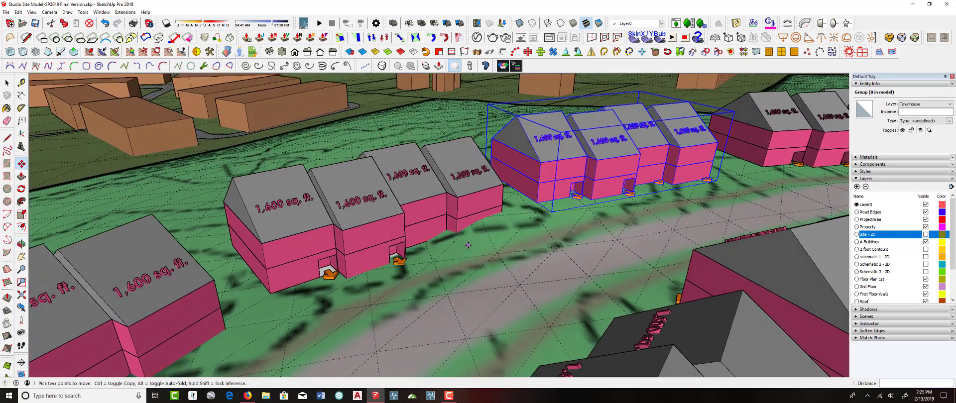
Open the terrain group, brush-select the terrain faces beneath the next townhouse row and flatten them with Make Planar on the XY plane
{"action": "key", "text": "space"}
{"action": "double_click", "coordinate": [468, 246]}
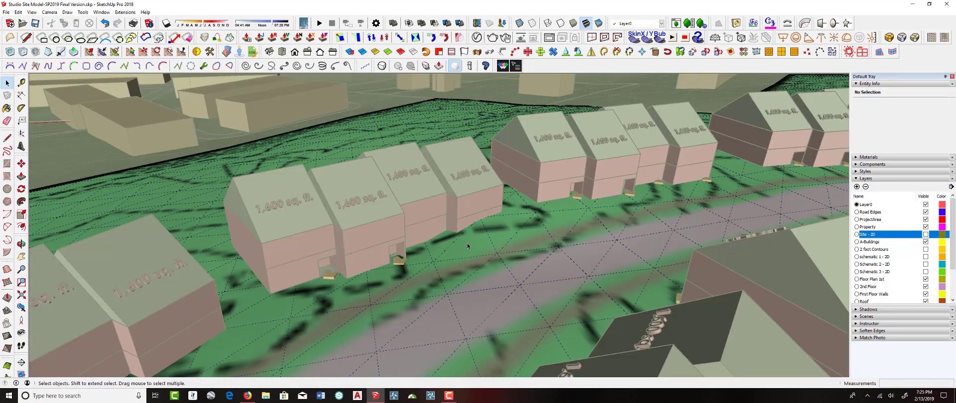
{"action": "middle_click_drag", "start_coordinate": [468, 247], "coordinate": [404, 276]}
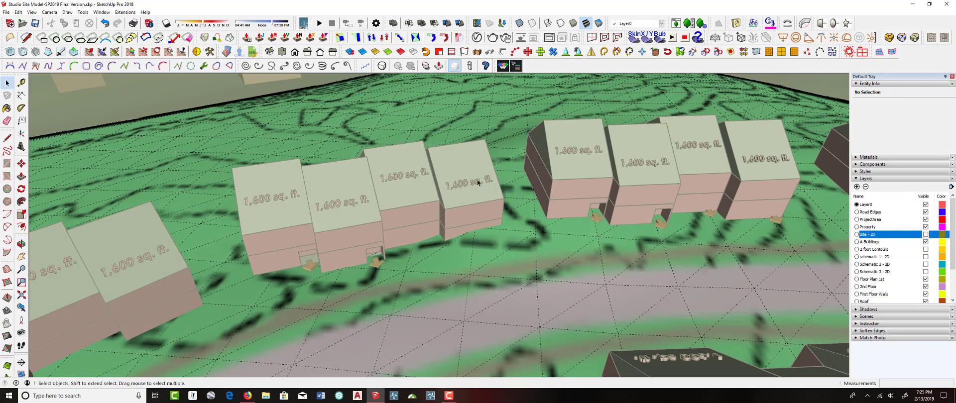
{"action": "scroll", "coordinate": [530, 208], "scroll_direction": "up", "scroll_amount": 5}
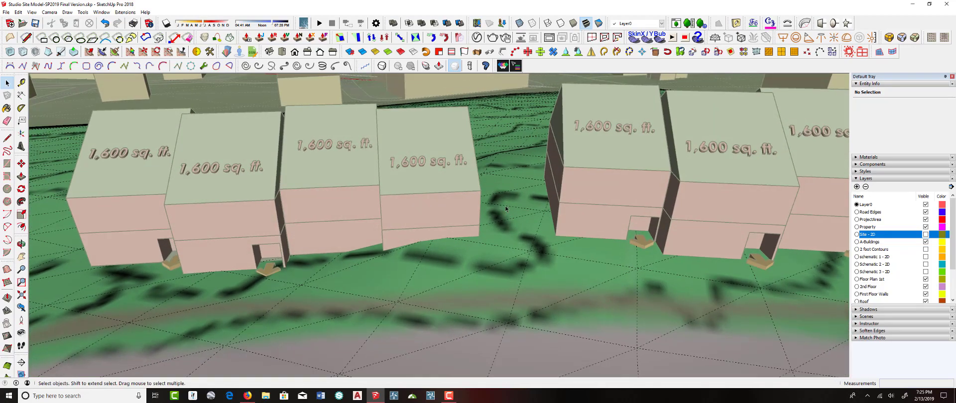
{"action": "scroll", "coordinate": [539, 213], "scroll_direction": "down", "scroll_amount": 1}
{"action": "middle_click_drag", "start_coordinate": [383, 197], "coordinate": [535, 190]}
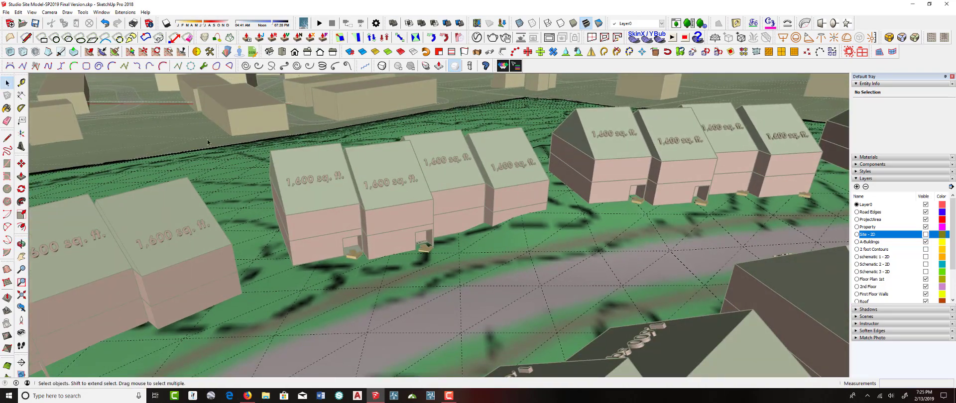
{"action": "left_click", "coordinate": [112, 66]}
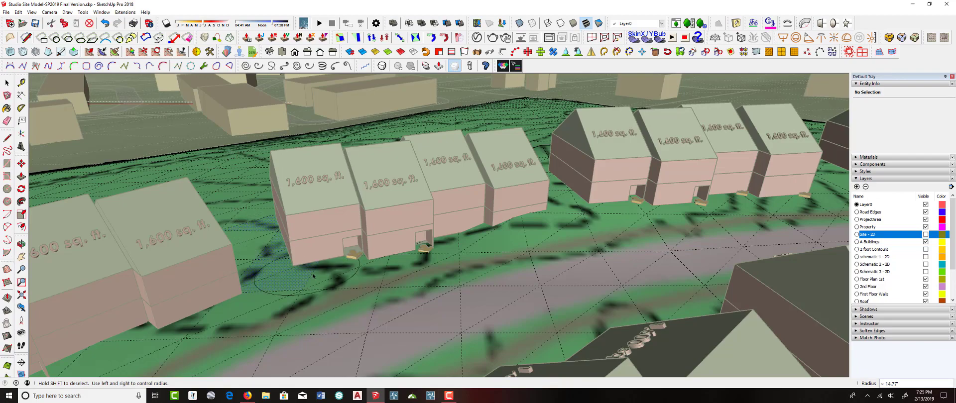
{"action": "left_click_drag", "start_coordinate": [531, 226], "coordinate": [534, 213]}
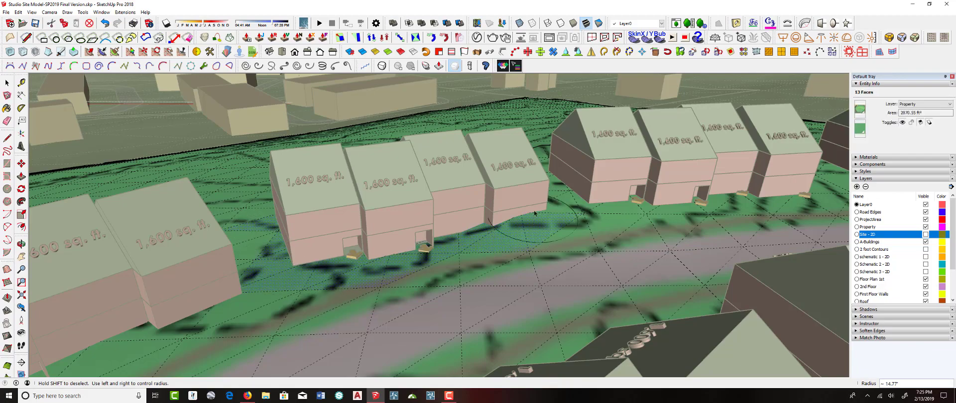
{"action": "middle_click_drag", "start_coordinate": [348, 182], "coordinate": [752, 194]}
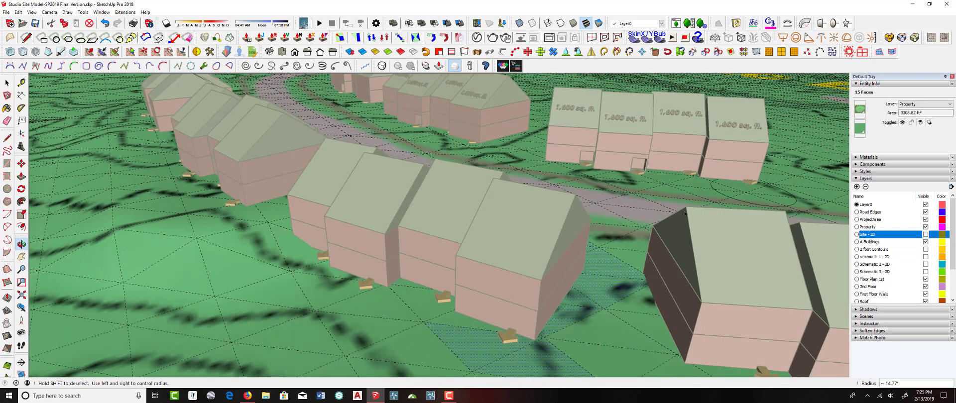
{"action": "mouse_move", "coordinate": [359, 234]}
{"action": "middle_mouse_down"}
{"action": "mouse_move", "coordinate": [474, 248]}
{"action": "mouse_move", "coordinate": [464, 263]}
{"action": "mouse_move", "coordinate": [378, 240]}
{"action": "middle_mouse_up"}
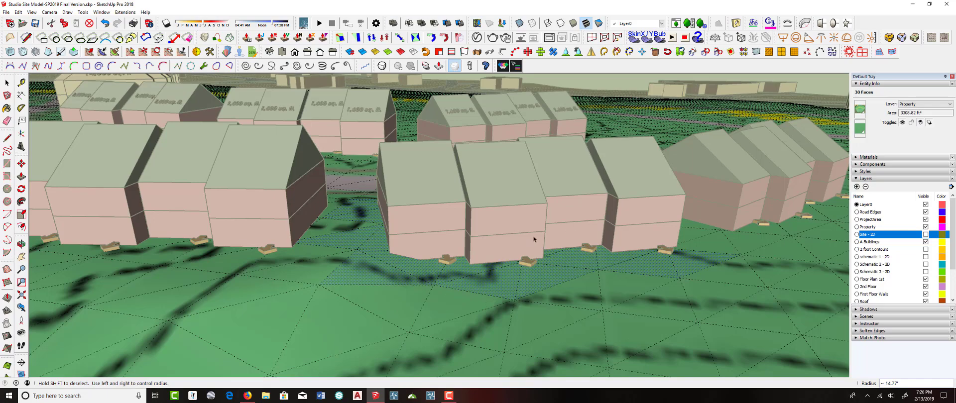
{"action": "middle_click_drag", "start_coordinate": [534, 240], "coordinate": [572, 274]}
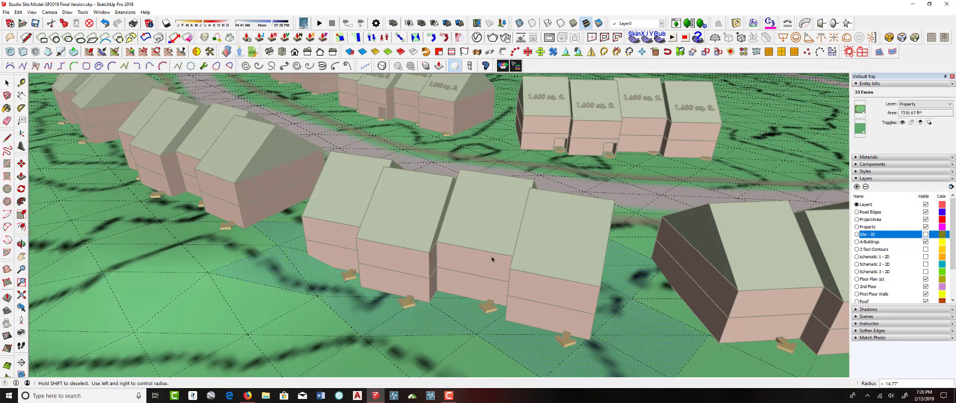
{"action": "mouse_move", "coordinate": [285, 245]}
{"action": "middle_mouse_down"}
{"action": "mouse_move", "coordinate": [345, 247]}
{"action": "mouse_move", "coordinate": [164, 254]}
{"action": "middle_mouse_up"}
{"action": "middle_click_drag", "start_coordinate": [319, 259], "coordinate": [174, 239]}
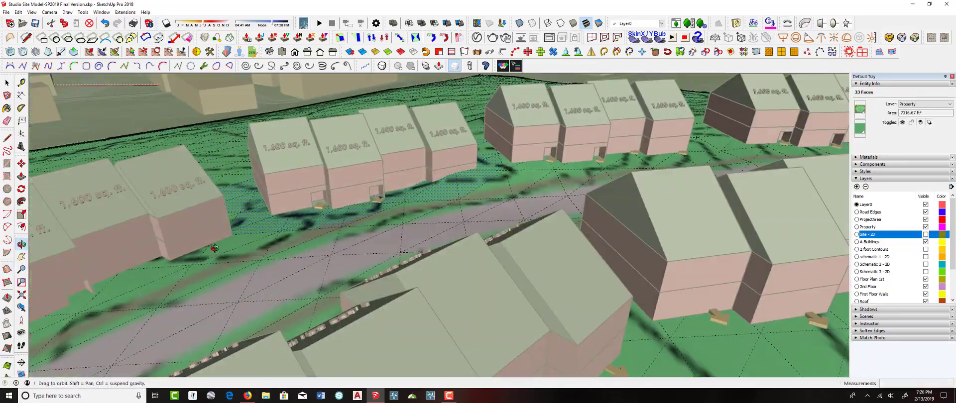
{"action": "left_click", "coordinate": [183, 52]}
{"action": "left_click", "coordinate": [493, 193]}
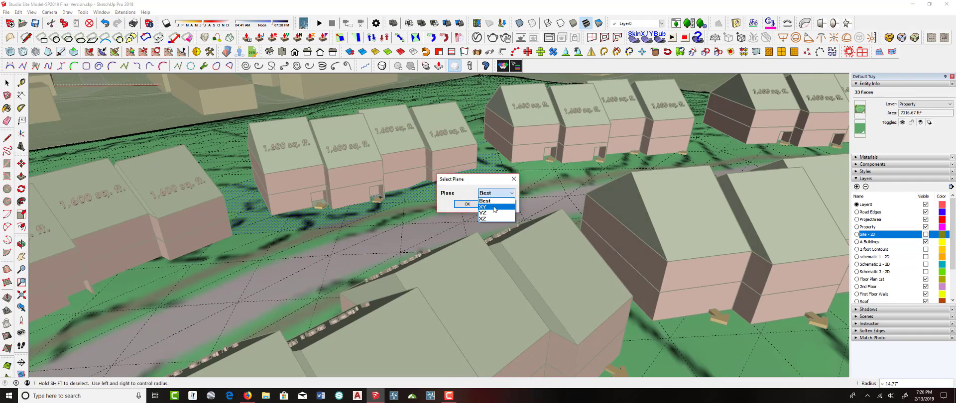
{"action": "left_click", "coordinate": [495, 207]}
{"action": "left_click", "coordinate": [471, 204]}
Move the newly flattened terrain patch a short distance with the Move tool
{"action": "middle_click_drag", "start_coordinate": [419, 195], "coordinate": [519, 143]}
{"action": "scroll", "coordinate": [473, 185], "scroll_direction": "up", "scroll_amount": 5}
{"action": "scroll", "coordinate": [473, 184], "scroll_direction": "up", "scroll_amount": 3}
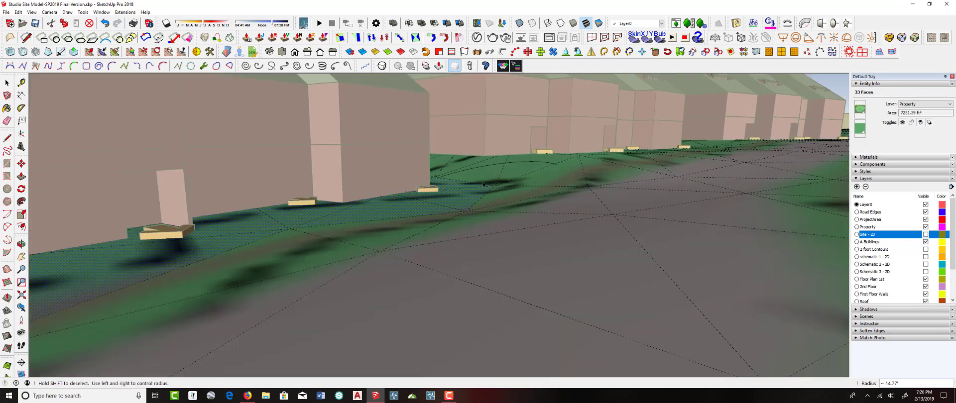
{"action": "key", "text": "m"}
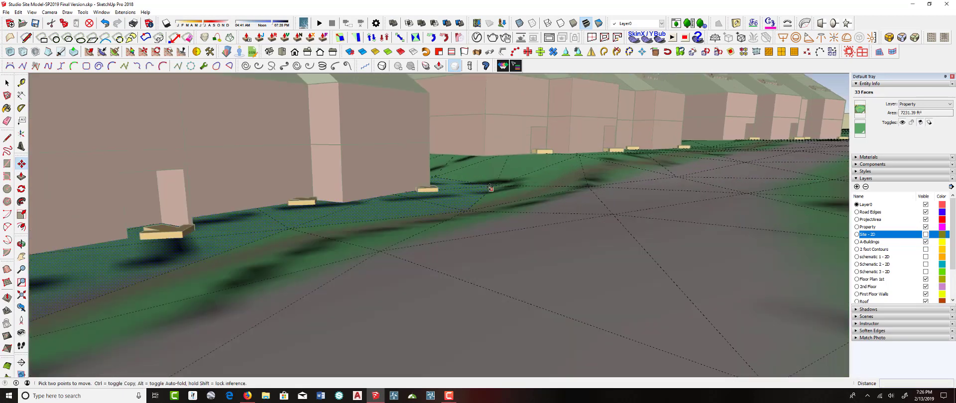
{"action": "left_click", "coordinate": [494, 186]}
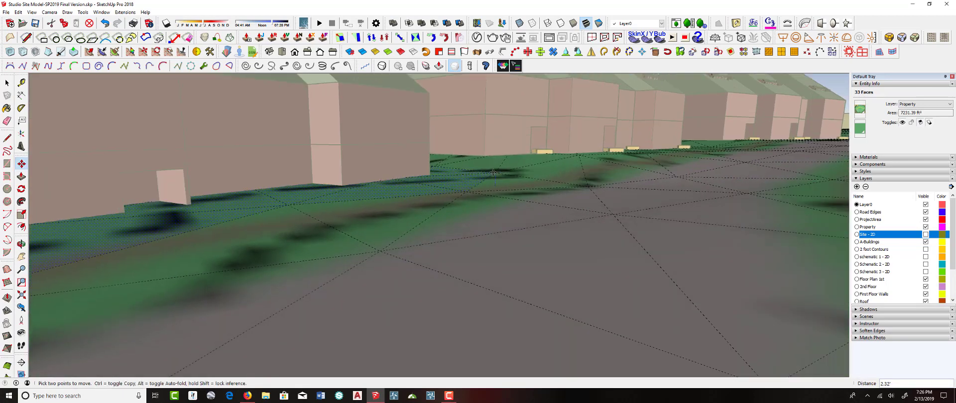
{"action": "left_click", "coordinate": [493, 174]}
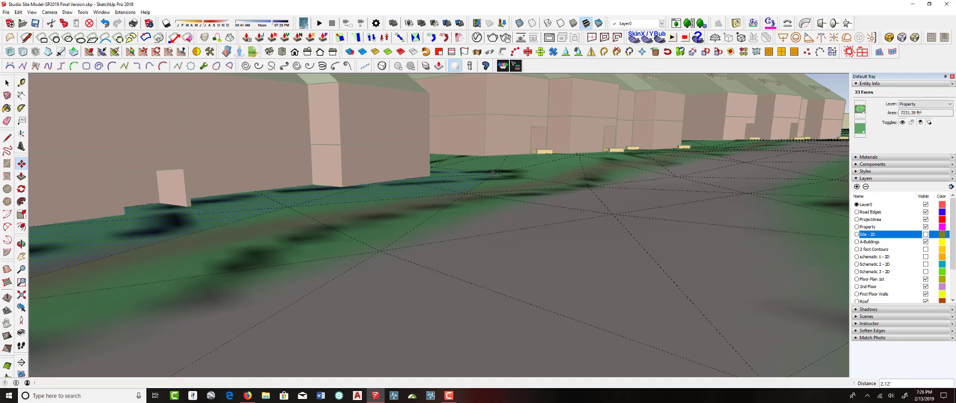
Close the terrain group and drop the townhouse group above the patch onto the terrain with DropGC
{"action": "scroll", "coordinate": [507, 186], "scroll_direction": "down", "scroll_amount": 3}
{"action": "middle_click_drag", "start_coordinate": [506, 186], "coordinate": [503, 214]}
{"action": "scroll", "coordinate": [499, 229], "scroll_direction": "down", "scroll_amount": 4}
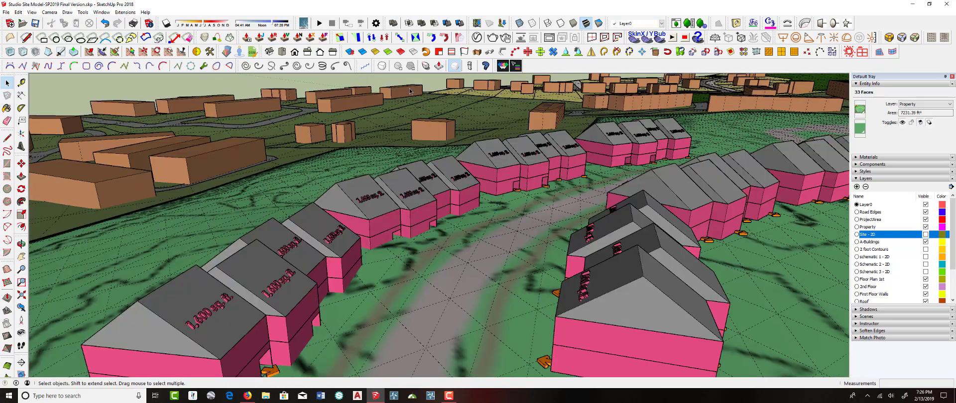
{"action": "left_click", "coordinate": [424, 201]}
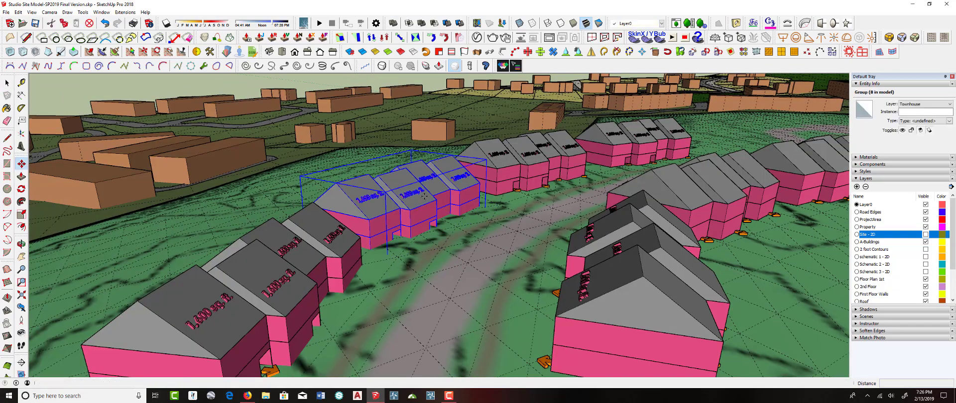
{"action": "key", "text": "m"}
{"action": "left_click", "coordinate": [424, 201]}
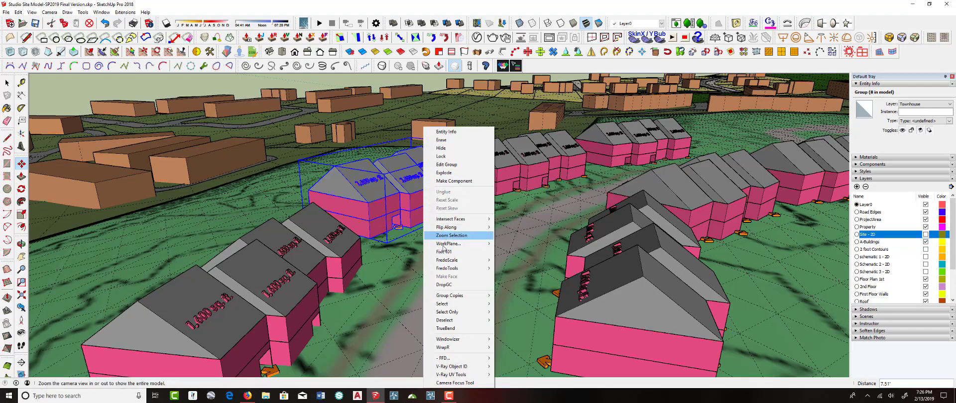
{"action": "left_click", "coordinate": [440, 286]}
Inspect how the townhouse rows sit on the flattened terrain from ground level
{"action": "middle_click_drag", "start_coordinate": [441, 285], "coordinate": [594, 227]}
{"action": "scroll", "coordinate": [442, 215], "scroll_direction": "up", "scroll_amount": 3}
{"action": "key", "text": "m"}
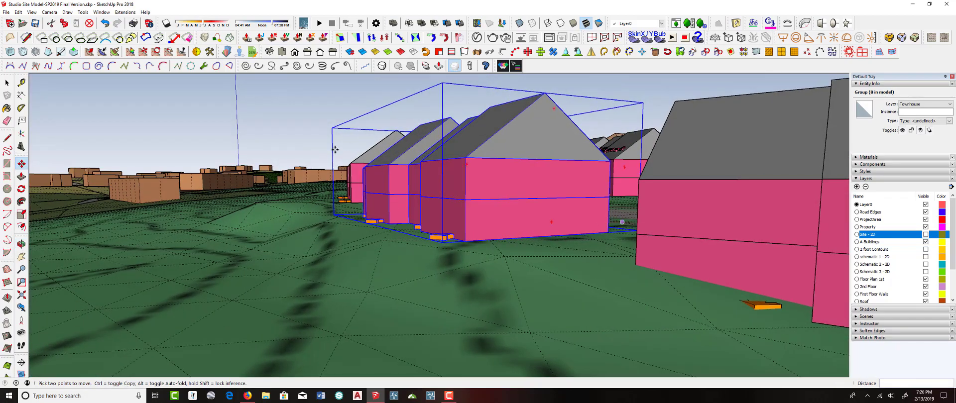
{"action": "key", "text": "space"}
{"action": "left_click", "coordinate": [301, 133]}
{"action": "middle_click_drag", "start_coordinate": [297, 192], "coordinate": [370, 202]}
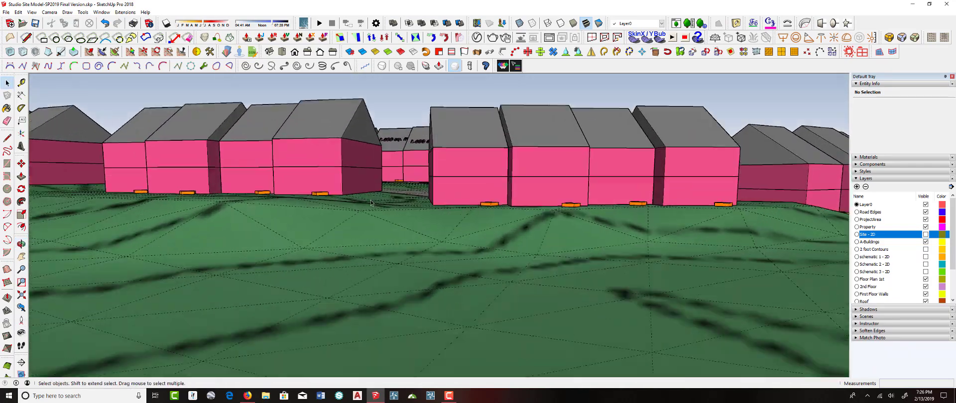
{"action": "scroll", "coordinate": [445, 207], "scroll_direction": "up", "scroll_amount": 4}
{"action": "middle_click_drag", "start_coordinate": [431, 204], "coordinate": [323, 197]}
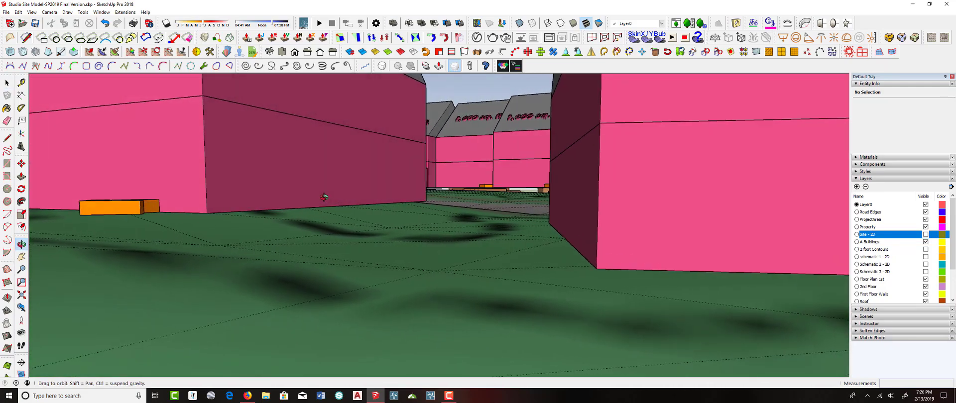
{"action": "middle_click_drag", "start_coordinate": [243, 235], "coordinate": [432, 228]}
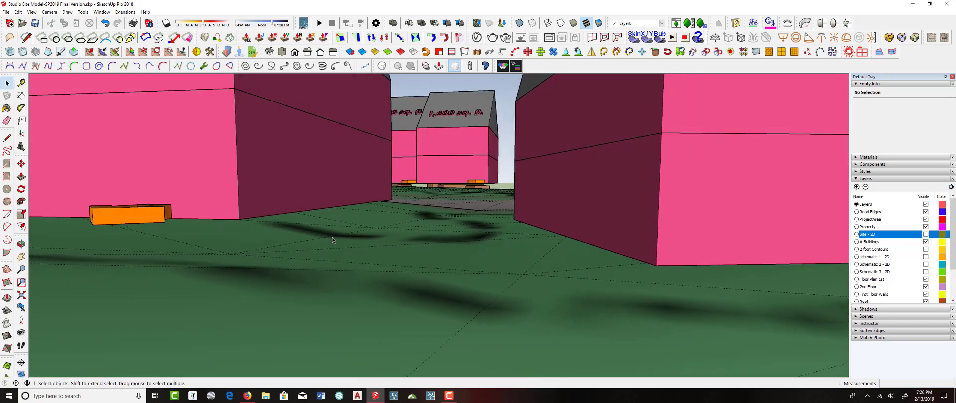
{"action": "middle_click_drag", "start_coordinate": [333, 236], "coordinate": [314, 223]}
Open a townhouse building group and push/pull its bottom face downward to extend the walls into the ground
{"action": "double_click", "coordinate": [254, 237]}
{"action": "scroll", "coordinate": [300, 248], "scroll_direction": "down", "scroll_amount": 2}
{"action": "scroll", "coordinate": [300, 247], "scroll_direction": "down", "scroll_amount": 5}
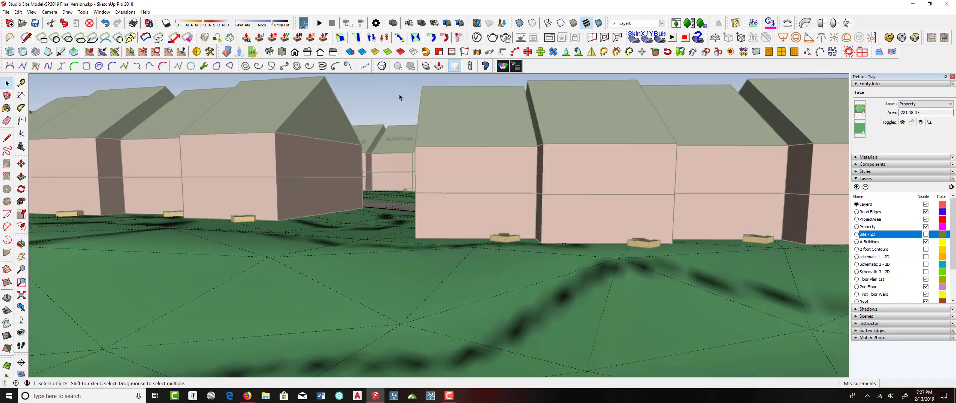
{"action": "left_click", "coordinate": [400, 97]}
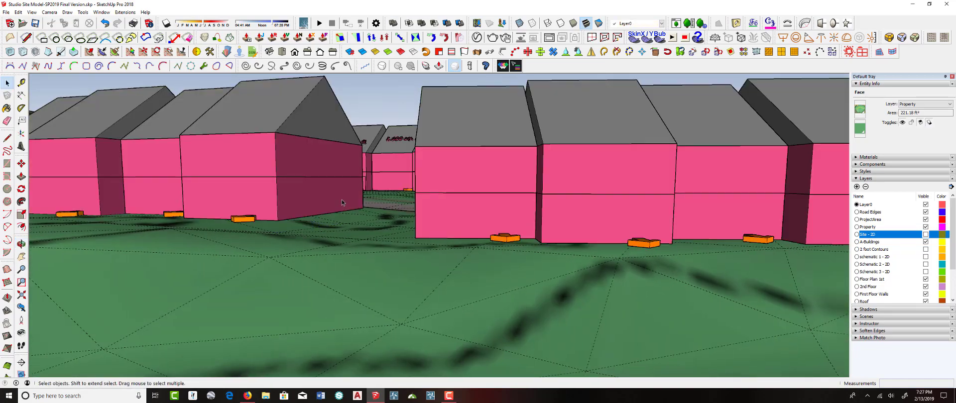
{"action": "middle_click_drag", "start_coordinate": [342, 200], "coordinate": [364, 244]}
{"action": "scroll", "coordinate": [363, 244], "scroll_direction": "up", "scroll_amount": 10}
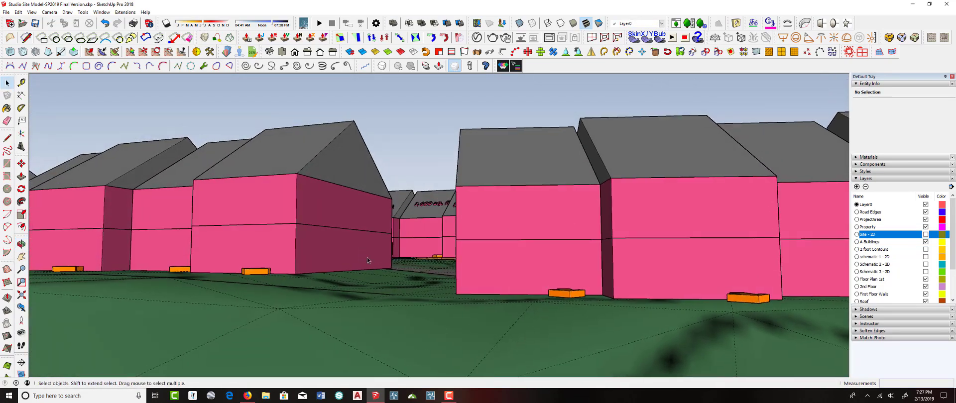
{"action": "scroll", "coordinate": [349, 252], "scroll_direction": "up", "scroll_amount": 6}
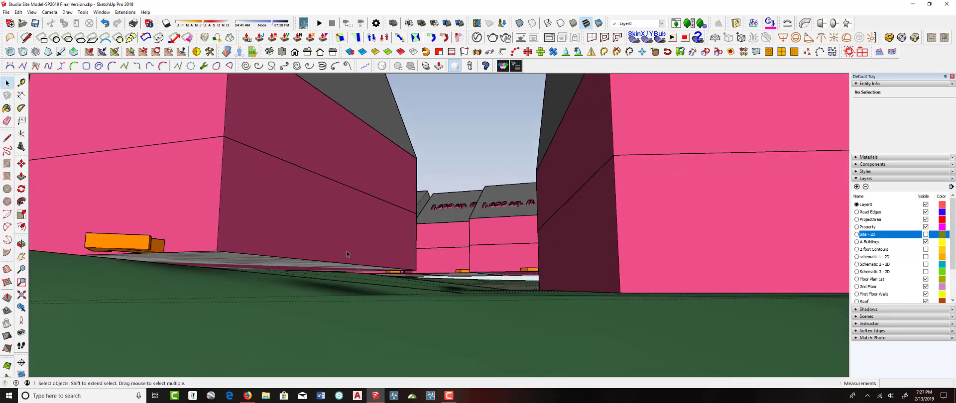
{"action": "left_click", "coordinate": [318, 267]}
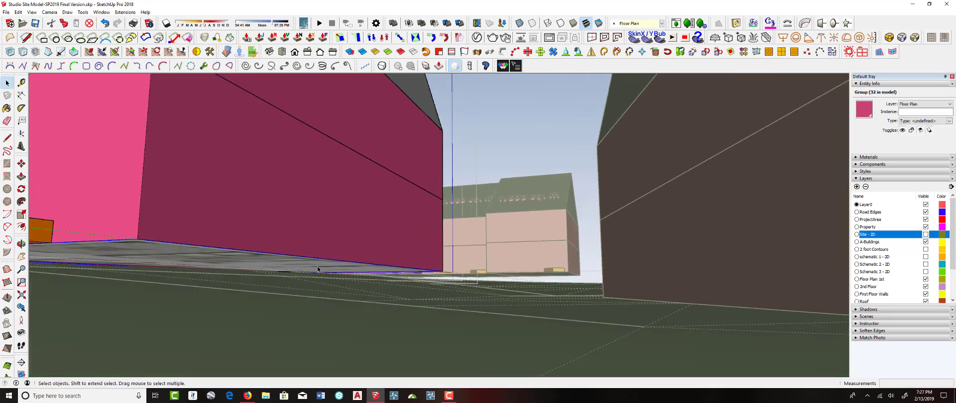
{"action": "double_click", "coordinate": [317, 270]}
{"action": "left_click", "coordinate": [316, 268]}
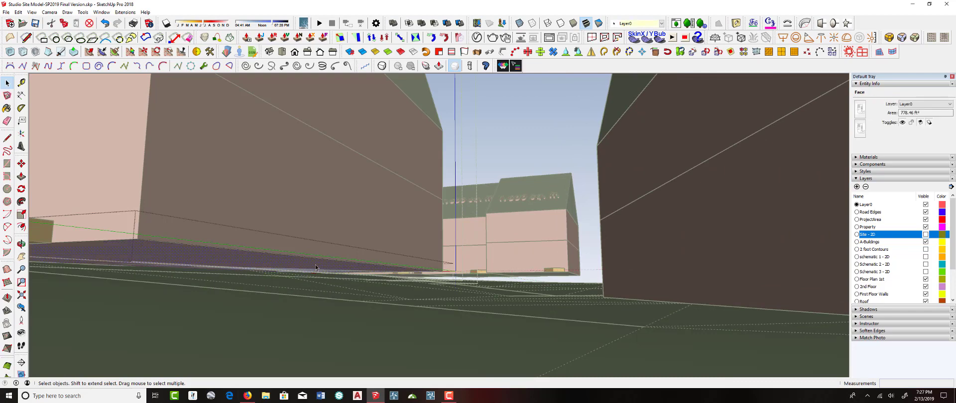
{"action": "key", "text": "p"}
{"action": "left_click_drag", "start_coordinate": [316, 267], "coordinate": [305, 315]}
{"action": "key", "text": "space"}
{"action": "left_click", "coordinate": [483, 154]}
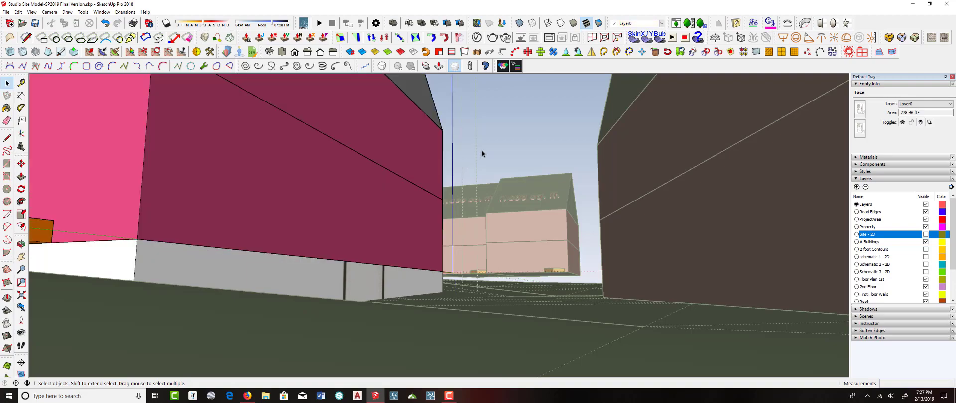
Open the terrain group and sculpt the ground beside the townhouse row with the Sculpt Brush
{"action": "middle_click_drag", "start_coordinate": [483, 154], "coordinate": [486, 172]}
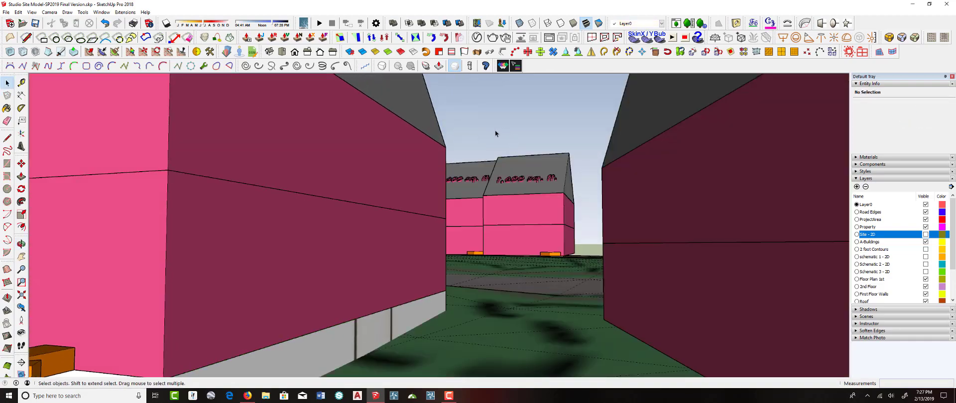
{"action": "scroll", "coordinate": [496, 133], "scroll_direction": "down", "scroll_amount": 3}
{"action": "middle_click_drag", "start_coordinate": [475, 214], "coordinate": [401, 223]}
{"action": "scroll", "coordinate": [473, 232], "scroll_direction": "down", "scroll_amount": 2}
{"action": "scroll", "coordinate": [475, 224], "scroll_direction": "down", "scroll_amount": 5}
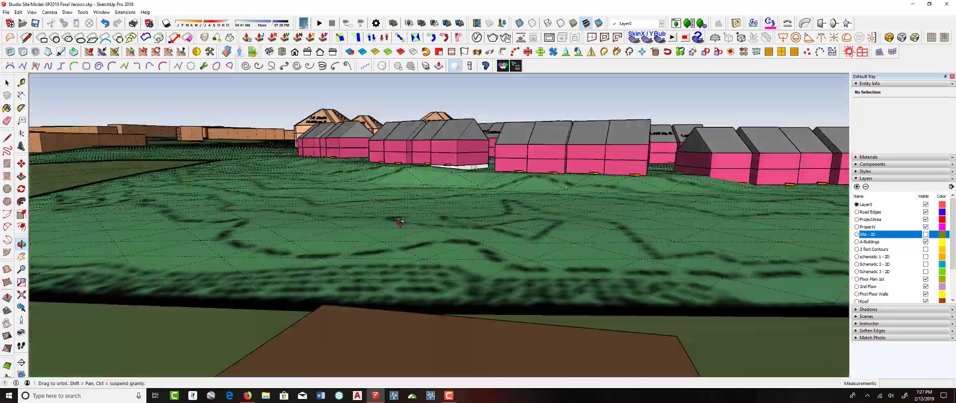
{"action": "scroll", "coordinate": [406, 156], "scroll_direction": "up", "scroll_amount": 5}
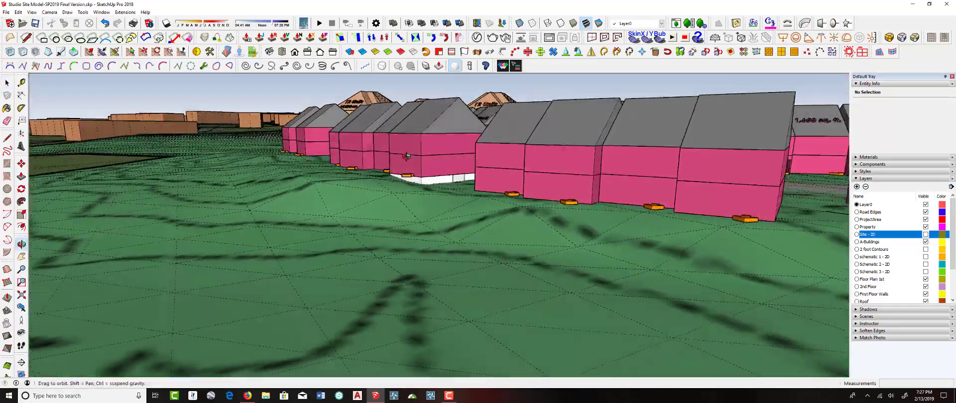
{"action": "middle_click_drag", "start_coordinate": [407, 155], "coordinate": [405, 203]}
{"action": "double_click", "coordinate": [356, 211]}
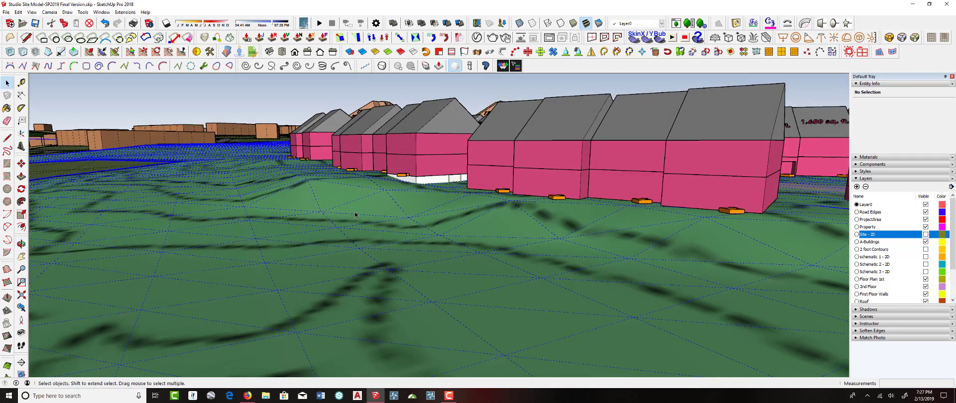
{"action": "left_click", "coordinate": [90, 56]}
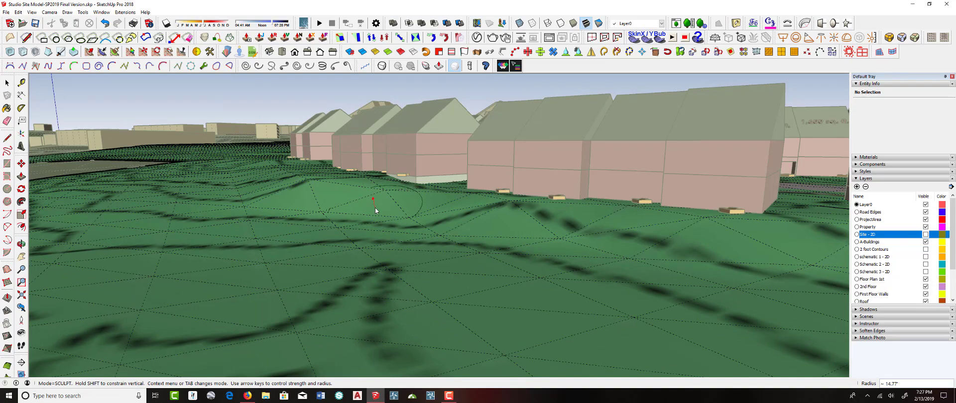
{"action": "right_click", "coordinate": [375, 207]}
{"action": "left_click", "coordinate": [393, 213]}
{"action": "middle_click_drag", "start_coordinate": [378, 215], "coordinate": [351, 208]}
Switch the Sculpt Brush to Smooth mode and smooth the terrain beside the townhouse row
{"action": "right_click", "coordinate": [323, 210]}
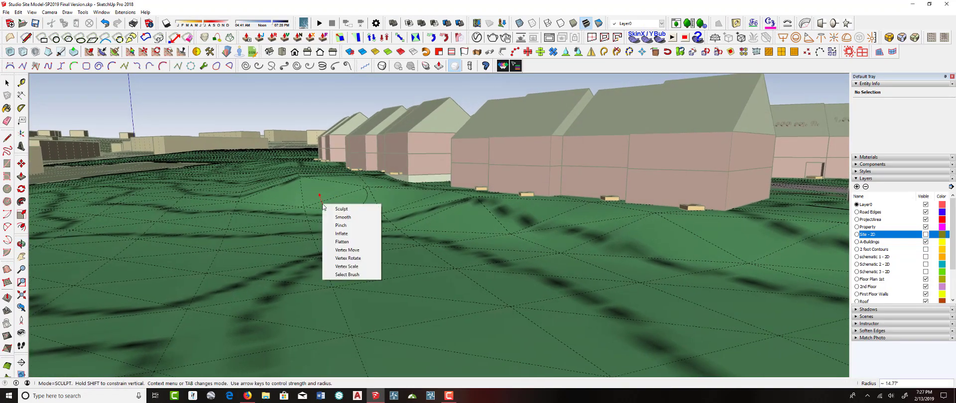
{"action": "left_click", "coordinate": [335, 208]}
{"action": "mouse_move", "coordinate": [314, 204]}
{"action": "middle_mouse_down"}
{"action": "mouse_move", "coordinate": [322, 217]}
{"action": "mouse_move", "coordinate": [328, 207]}
{"action": "mouse_move", "coordinate": [279, 162]}
{"action": "middle_mouse_up"}
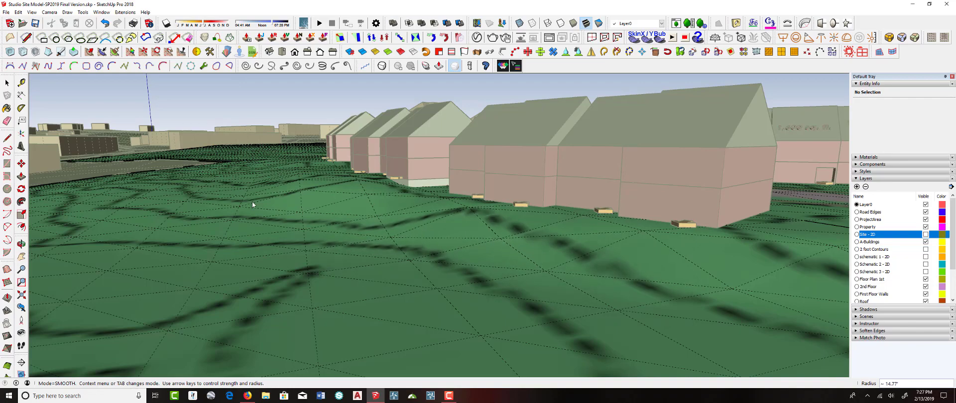
Smooth more of the terrain alongside the townhouse row with the Smooth brush
{"action": "middle_click_drag", "start_coordinate": [252, 202], "coordinate": [391, 234]}
{"action": "middle_click_drag", "start_coordinate": [411, 294], "coordinate": [392, 229]}
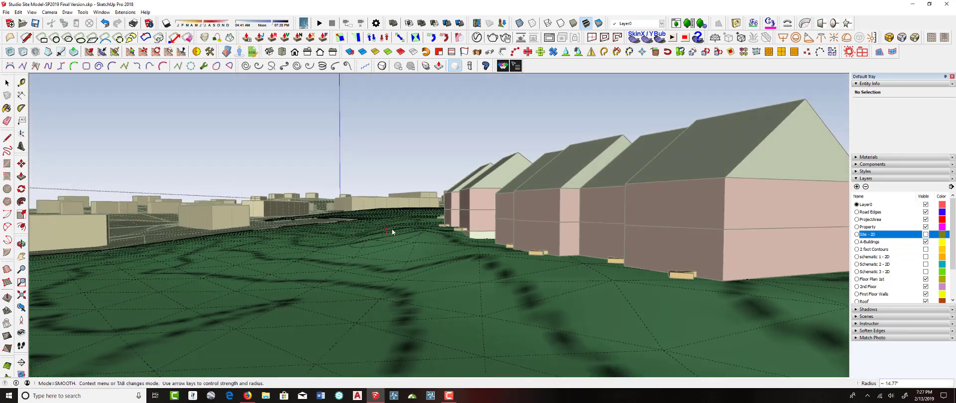
{"action": "left_click", "coordinate": [429, 246]}
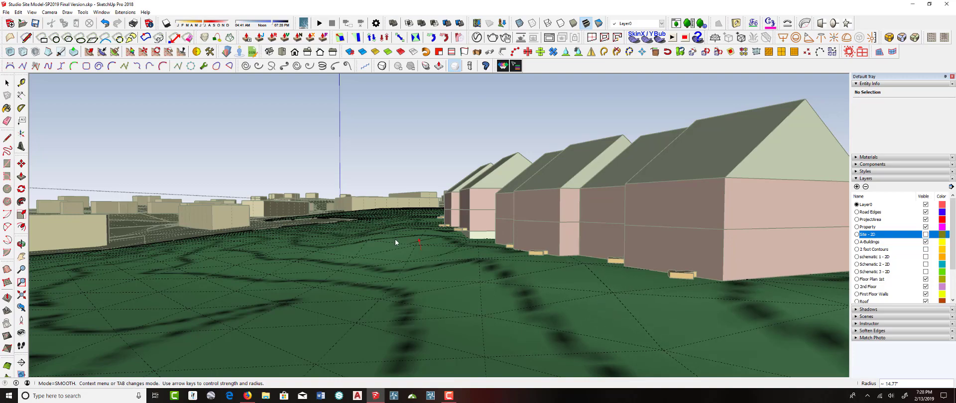
{"action": "middle_click_drag", "start_coordinate": [396, 239], "coordinate": [515, 287]}
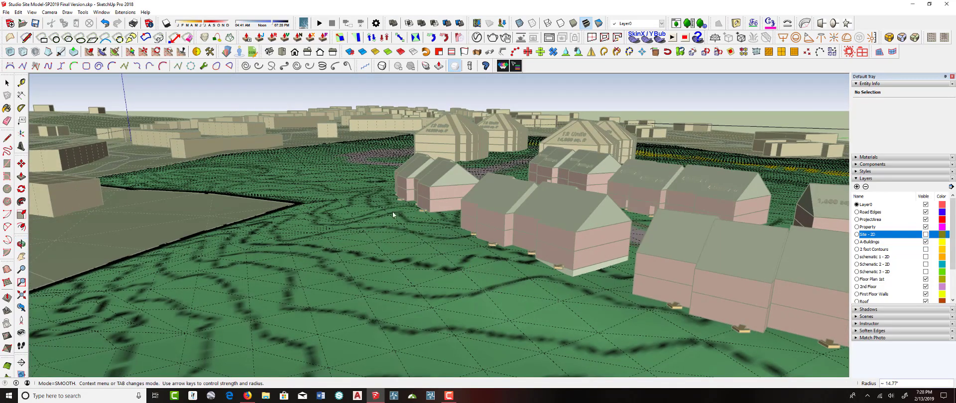
{"action": "middle_click_drag", "start_coordinate": [392, 211], "coordinate": [395, 229]}
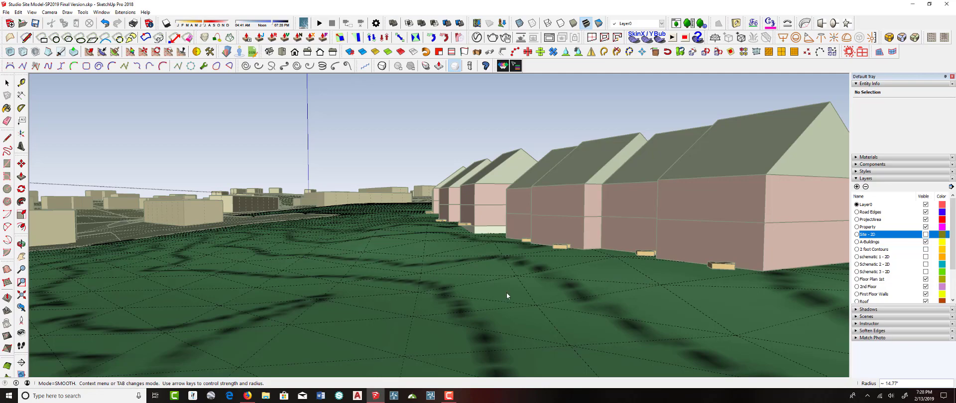
{"action": "middle_click_drag", "start_coordinate": [388, 265], "coordinate": [408, 238]}
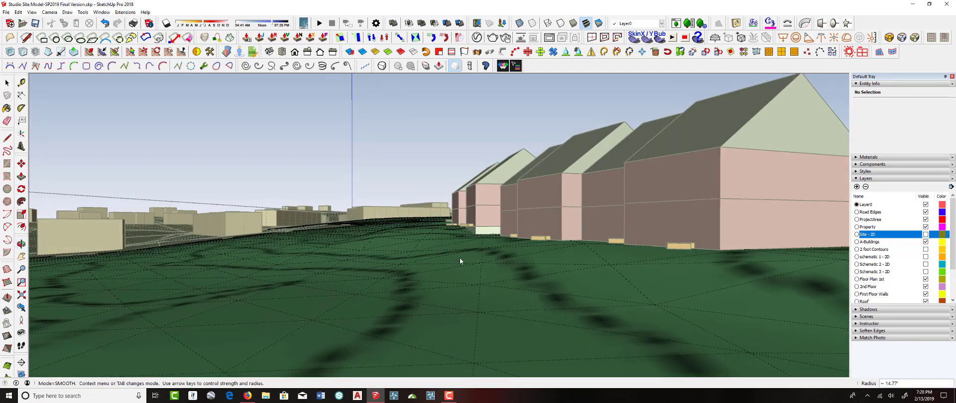
{"action": "middle_click_drag", "start_coordinate": [459, 258], "coordinate": [261, 226]}
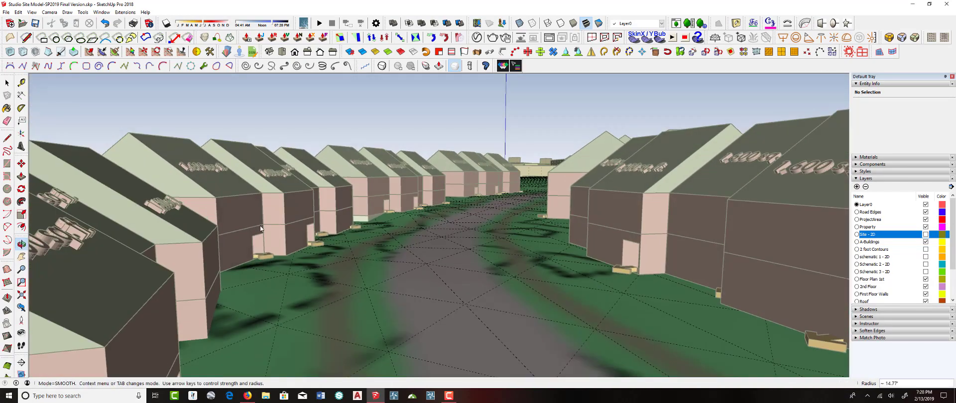
Switch the brush to Sculpt mode and reshape the terrain along the road between the two townhouse rows
{"action": "right_click", "coordinate": [431, 233]}
{"action": "left_click", "coordinate": [445, 239]}
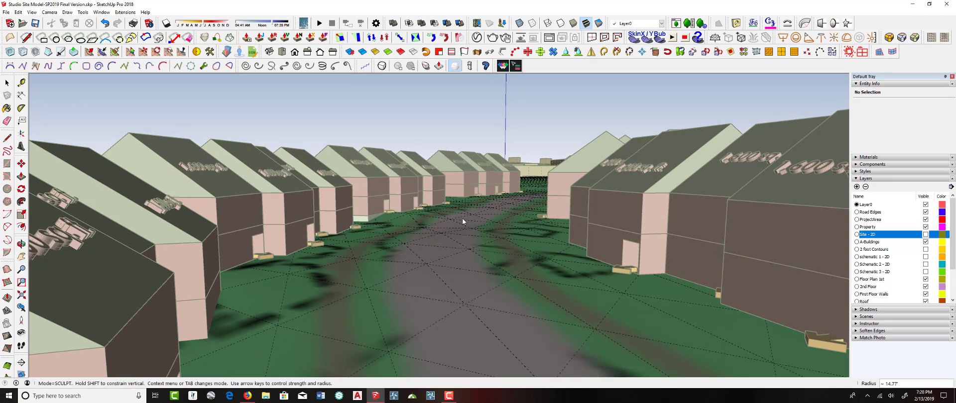
{"action": "middle_click_drag", "start_coordinate": [435, 242], "coordinate": [427, 230]}
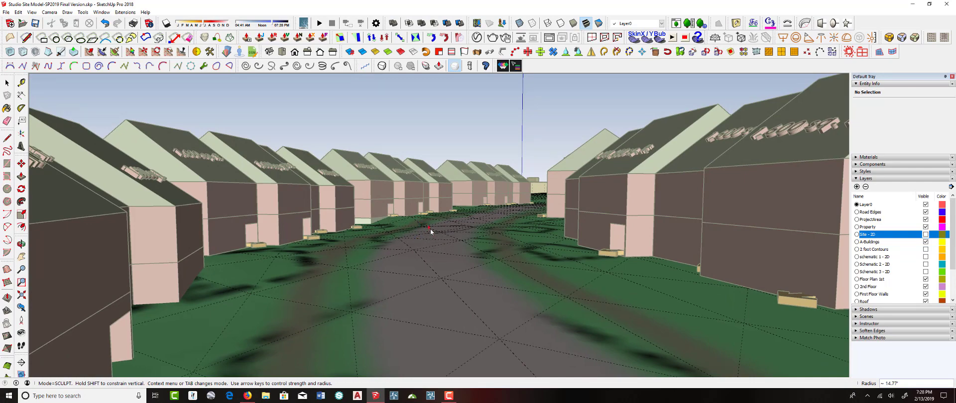
{"action": "mouse_move", "coordinate": [431, 232]}
{"action": "middle_mouse_down"}
{"action": "mouse_move", "coordinate": [506, 213]}
{"action": "mouse_move", "coordinate": [514, 190]}
{"action": "mouse_move", "coordinate": [478, 208]}
{"action": "mouse_move", "coordinate": [455, 194]}
{"action": "mouse_move", "coordinate": [434, 218]}
{"action": "middle_mouse_up"}
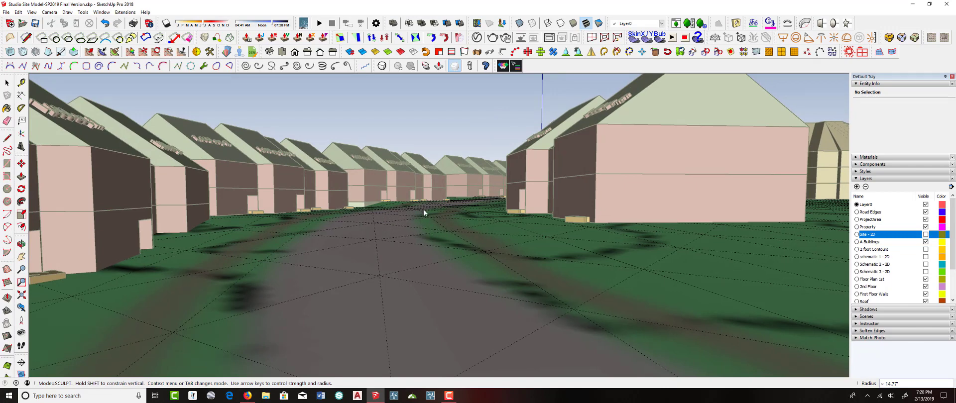
{"action": "middle_click_drag", "start_coordinate": [424, 210], "coordinate": [415, 226]}
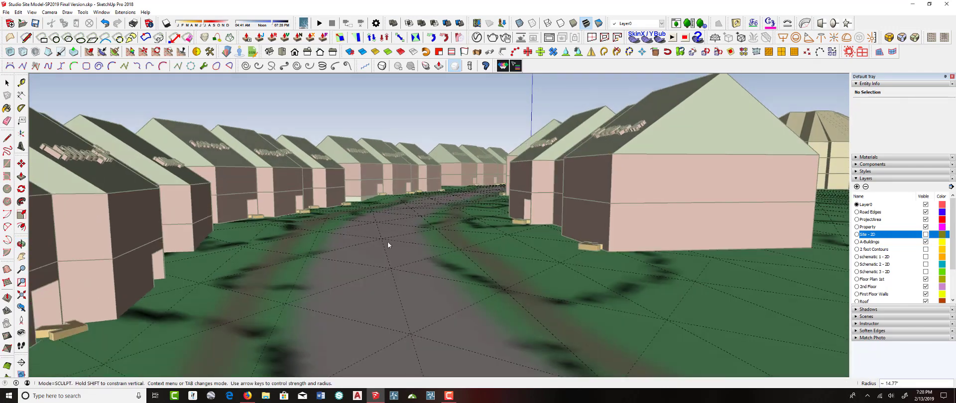
{"action": "middle_click_drag", "start_coordinate": [399, 279], "coordinate": [387, 244]}
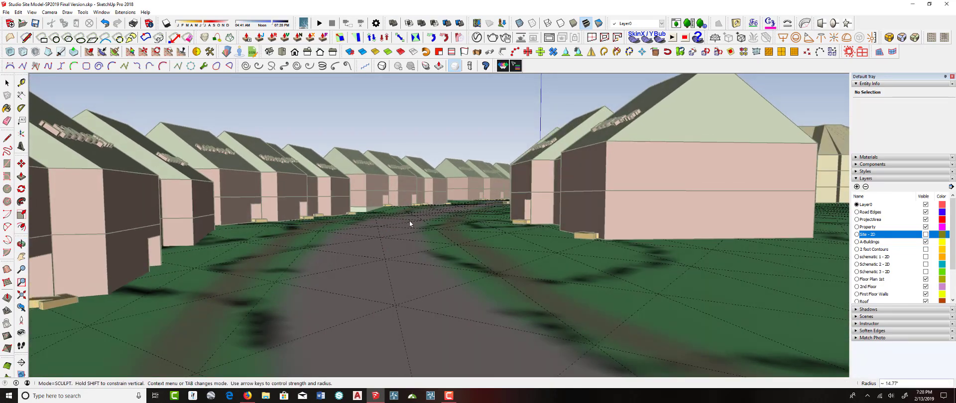
{"action": "mouse_move", "coordinate": [470, 298]}
{"action": "middle_mouse_down"}
{"action": "mouse_move", "coordinate": [427, 267]}
{"action": "mouse_move", "coordinate": [359, 249]}
{"action": "middle_mouse_up"}
{"action": "middle_click_drag", "start_coordinate": [364, 216], "coordinate": [393, 204]}
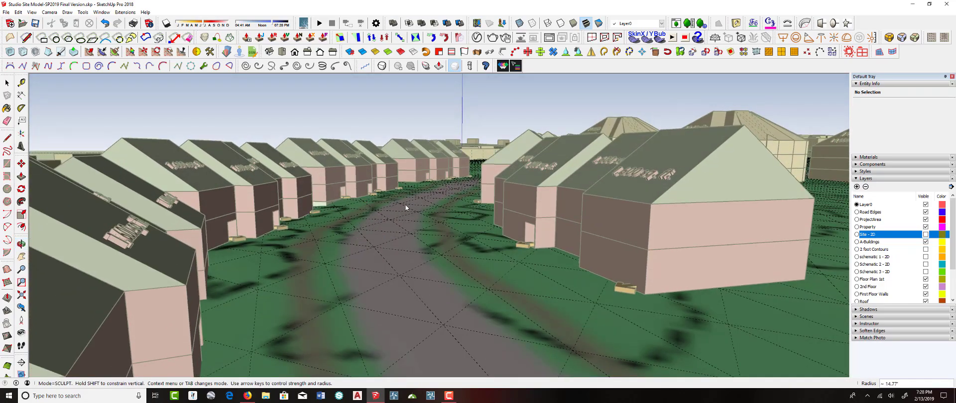
{"action": "mouse_move", "coordinate": [410, 250]}
{"action": "middle_mouse_down"}
{"action": "mouse_move", "coordinate": [392, 219]}
{"action": "mouse_move", "coordinate": [395, 241]}
{"action": "middle_mouse_up"}
{"action": "right_click", "coordinate": [395, 241]}
{"action": "left_click", "coordinate": [405, 246]}
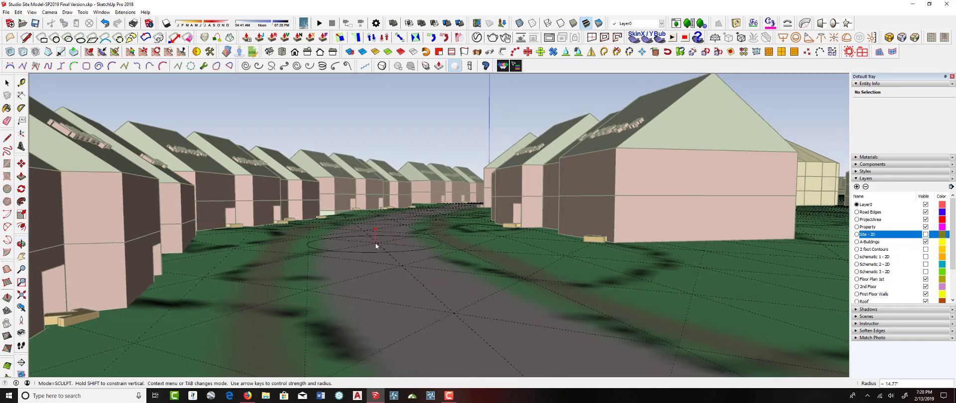
{"action": "middle_click_drag", "start_coordinate": [375, 243], "coordinate": [397, 277]}
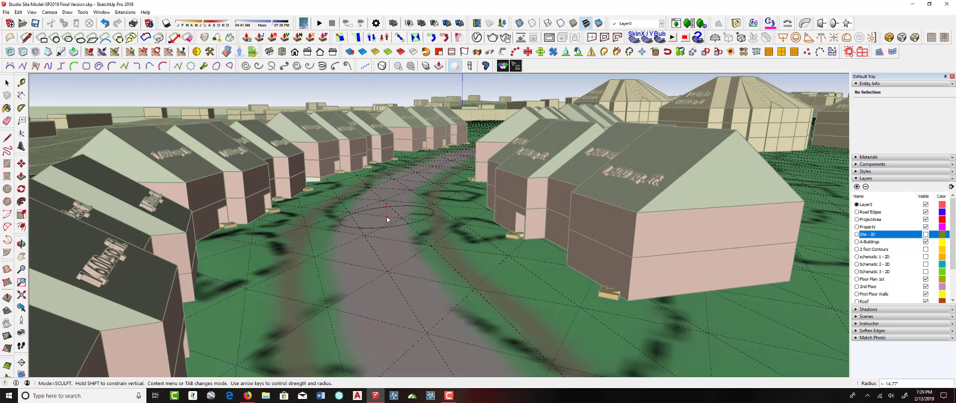
Switch the brush back to Smooth mode, smooth the road between the townhouse rows, and leave the brush tool
{"action": "right_click", "coordinate": [381, 238]}
{"action": "left_click", "coordinate": [391, 248]}
{"action": "scroll", "coordinate": [384, 224], "scroll_direction": "up", "scroll_amount": 4}
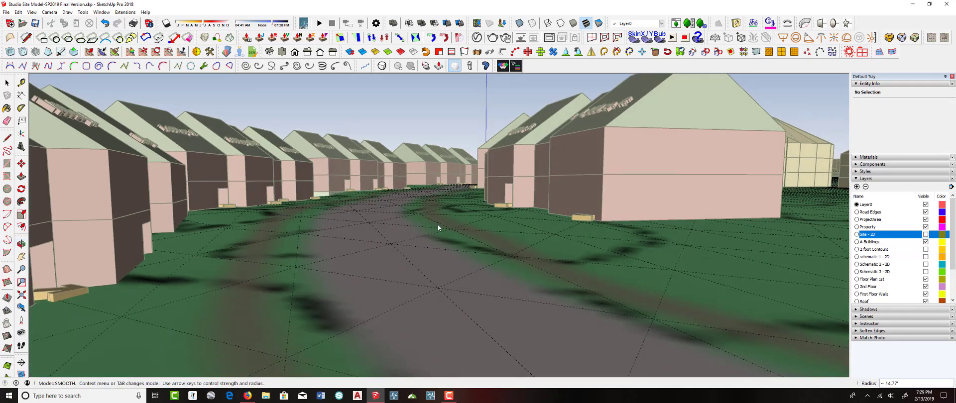
{"action": "scroll", "coordinate": [394, 205], "scroll_direction": "up", "scroll_amount": 3}
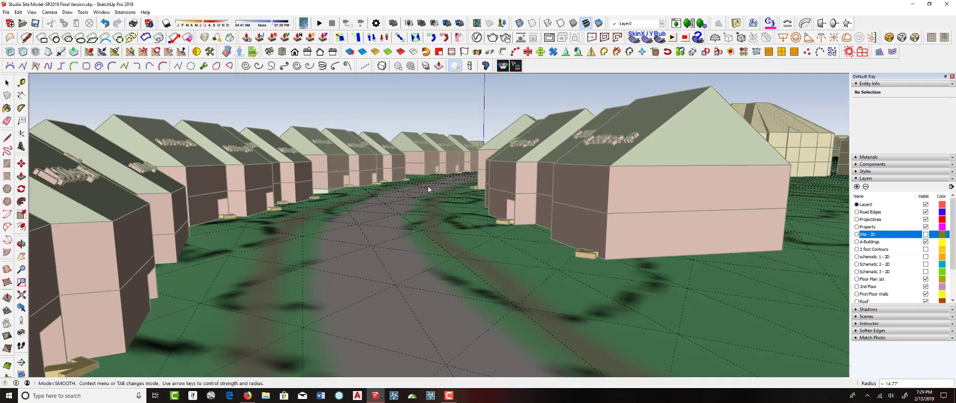
{"action": "middle_click_drag", "start_coordinate": [428, 186], "coordinate": [469, 176]}
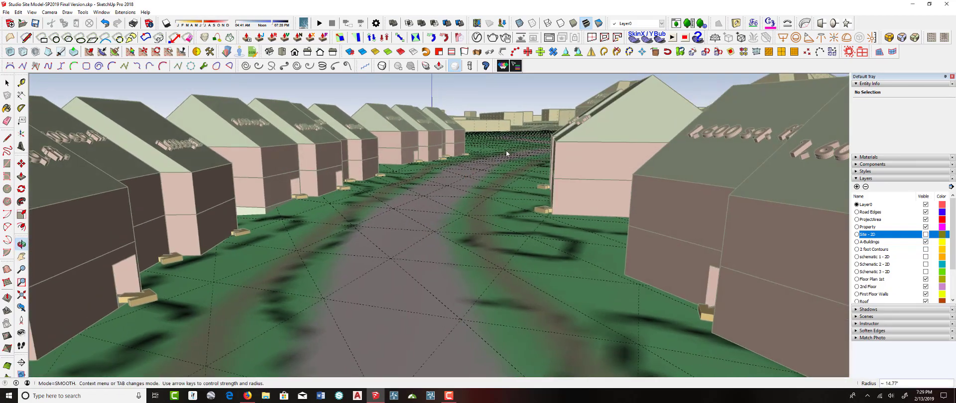
{"action": "middle_click_drag", "start_coordinate": [461, 207], "coordinate": [403, 192]}
{"action": "key", "text": "space"}
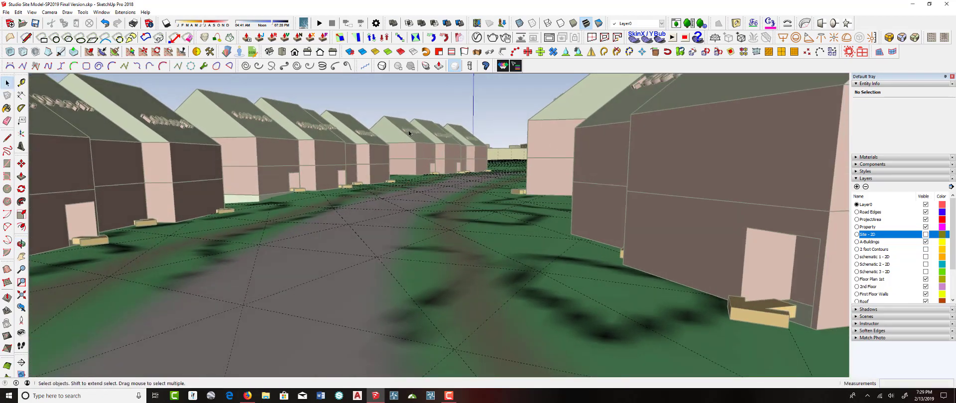
Close the terrain group and zoom out to an aerial view of the whole site
{"action": "right_click", "coordinate": [437, 94]}
{"action": "left_click", "coordinate": [449, 98]}
{"action": "scroll", "coordinate": [456, 171], "scroll_direction": "down", "scroll_amount": 4}
{"action": "middle_click_drag", "start_coordinate": [454, 173], "coordinate": [368, 161]}
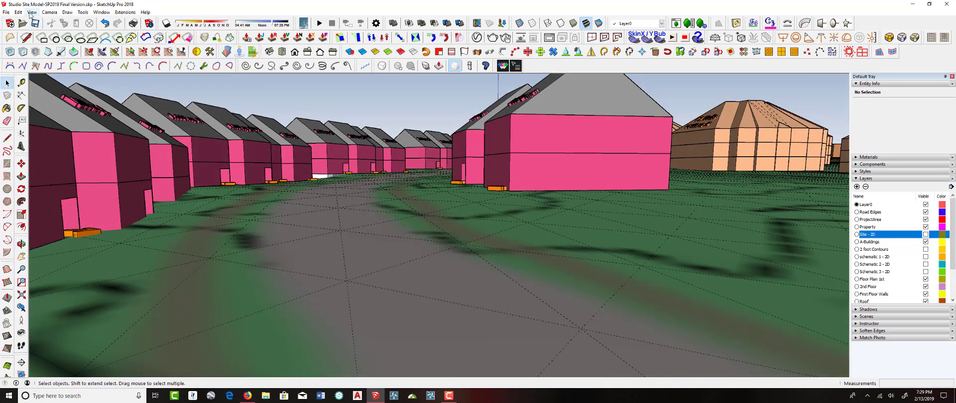
{"action": "left_click", "coordinate": [32, 14]}
{"action": "left_click", "coordinate": [53, 40]}
{"action": "middle_click_drag", "start_coordinate": [319, 170], "coordinate": [387, 159]}
{"action": "scroll", "coordinate": [379, 195], "scroll_direction": "down", "scroll_amount": 6}
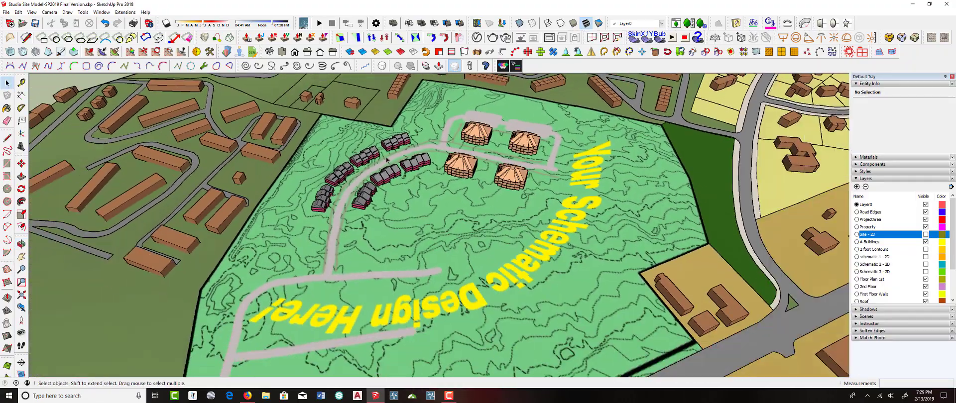
Open the Skatter library and load the Trees 01 preset as proxies
{"action": "left_click", "coordinate": [405, 192]}
{"action": "scroll", "coordinate": [404, 193], "scroll_direction": "down", "scroll_amount": 3}
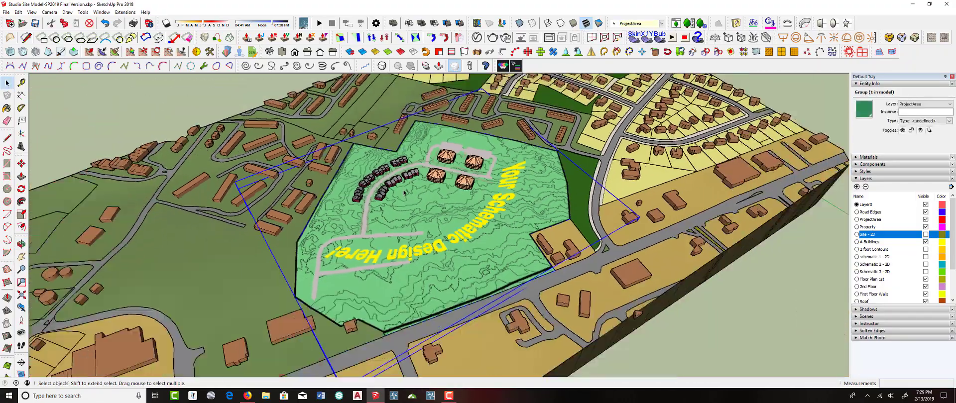
{"action": "left_click", "coordinate": [232, 96]}
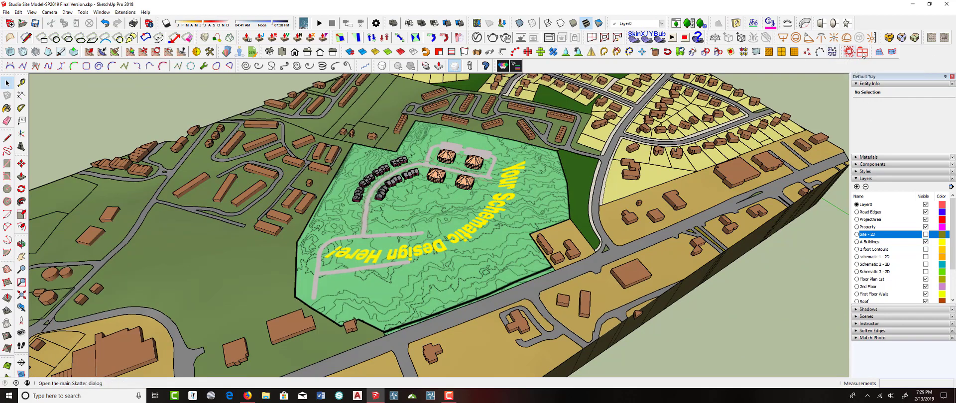
{"action": "left_click", "coordinate": [863, 53]}
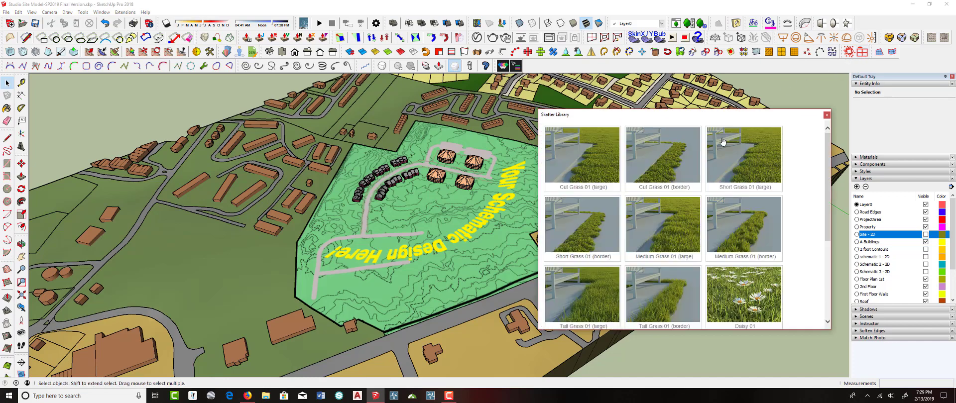
{"action": "scroll", "coordinate": [650, 224], "scroll_direction": "down", "scroll_amount": 2}
{"action": "mouse_move", "coordinate": [581, 220]}
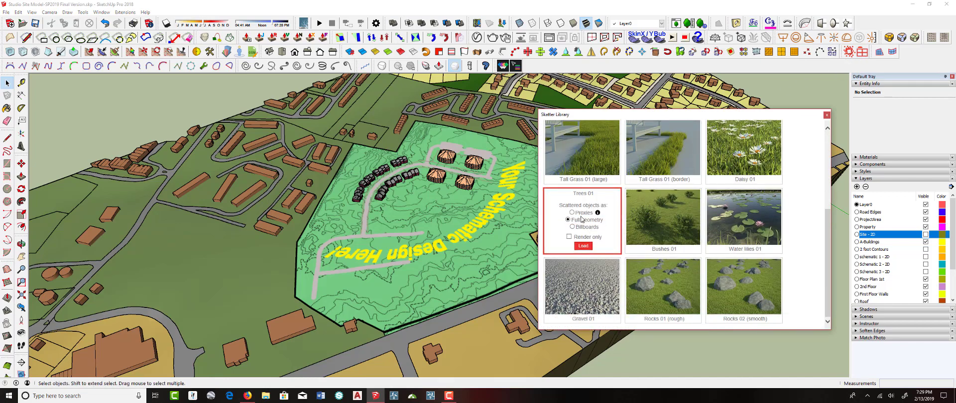
{"action": "left_click", "coordinate": [587, 248]}
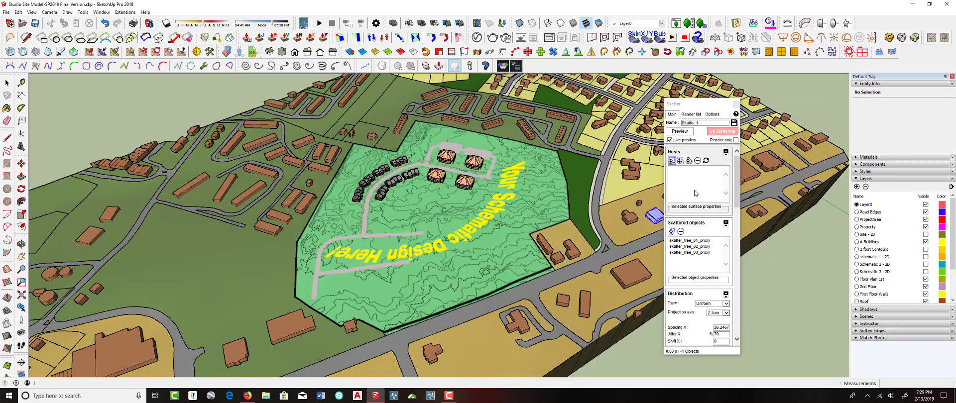
Add a painted clipping area to the tree scatter and set its brush radius to 30
{"action": "scroll", "coordinate": [694, 191], "scroll_direction": "down", "scroll_amount": 5}
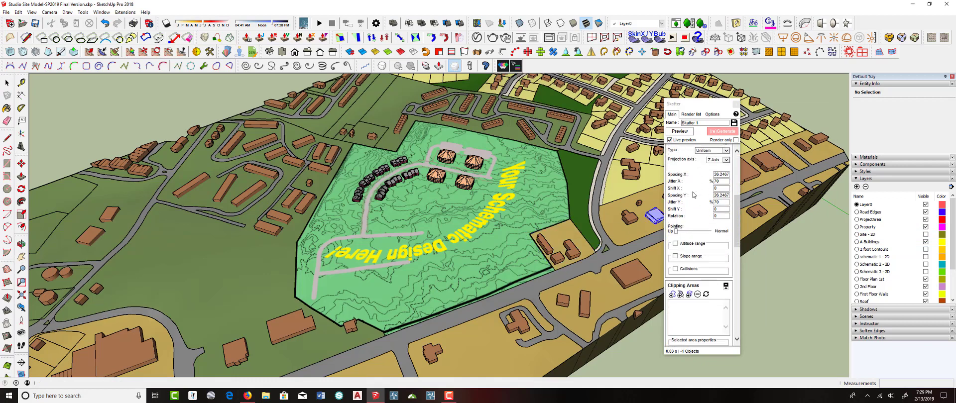
{"action": "scroll", "coordinate": [695, 194], "scroll_direction": "down", "scroll_amount": 3}
{"action": "scroll", "coordinate": [693, 195], "scroll_direction": "down", "scroll_amount": 2}
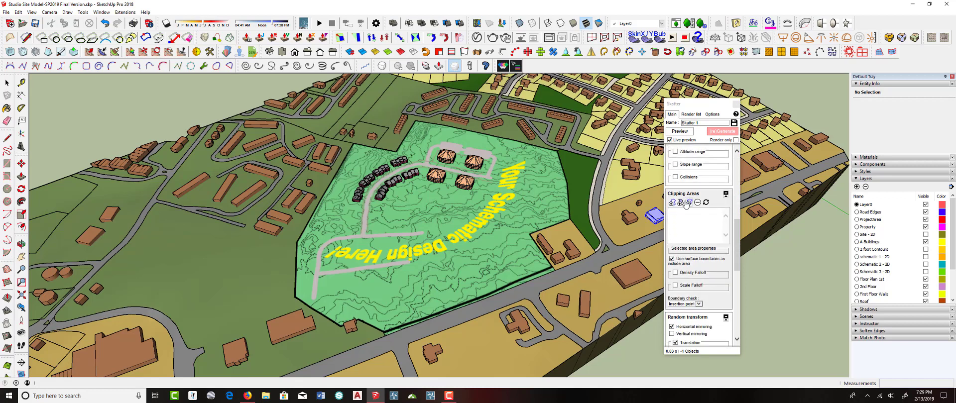
{"action": "left_click", "coordinate": [682, 204]}
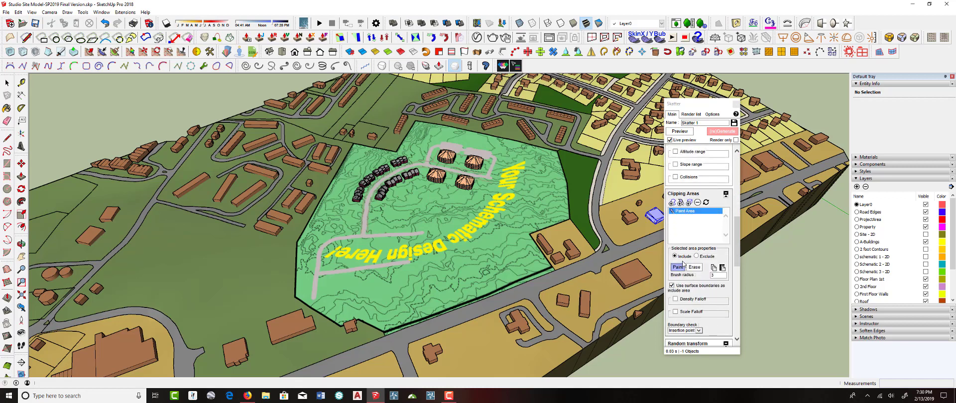
{"action": "scroll", "coordinate": [360, 177], "scroll_direction": "up", "scroll_amount": 5}
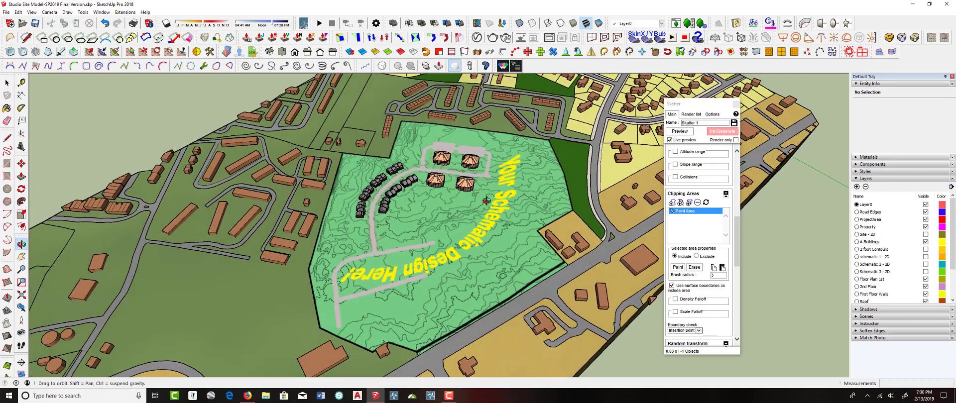
{"action": "scroll", "coordinate": [360, 177], "scroll_direction": "up", "scroll_amount": 2}
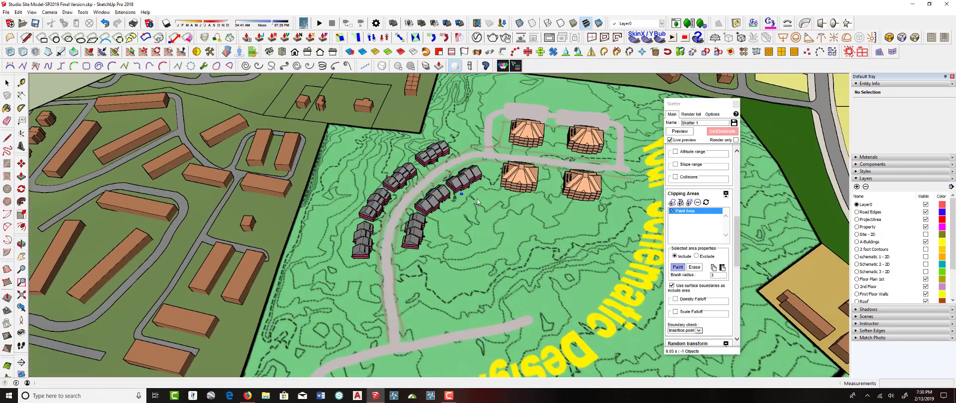
{"action": "double_click", "coordinate": [713, 275]}
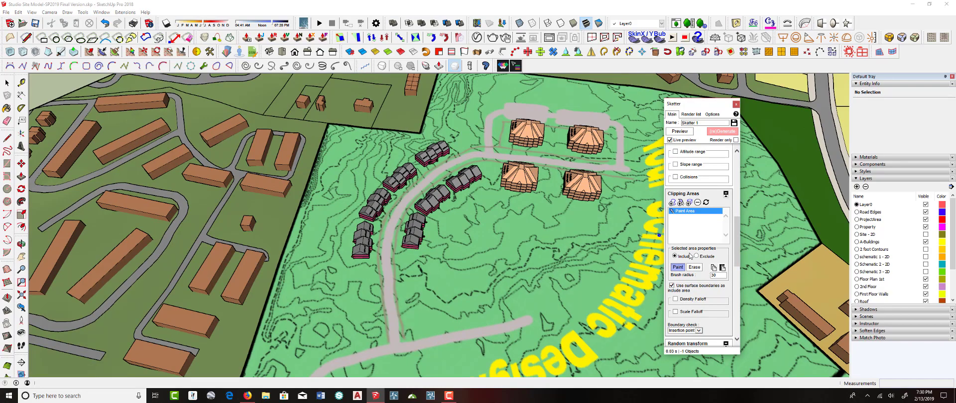
Paint the tree clipping area as a band around the townhouse rows and apartment buildings
{"action": "mouse_move", "coordinate": [376, 185]}
{"action": "middle_mouse_down"}
{"action": "mouse_move", "coordinate": [378, 158]}
{"action": "mouse_move", "coordinate": [348, 163]}
{"action": "middle_mouse_up"}
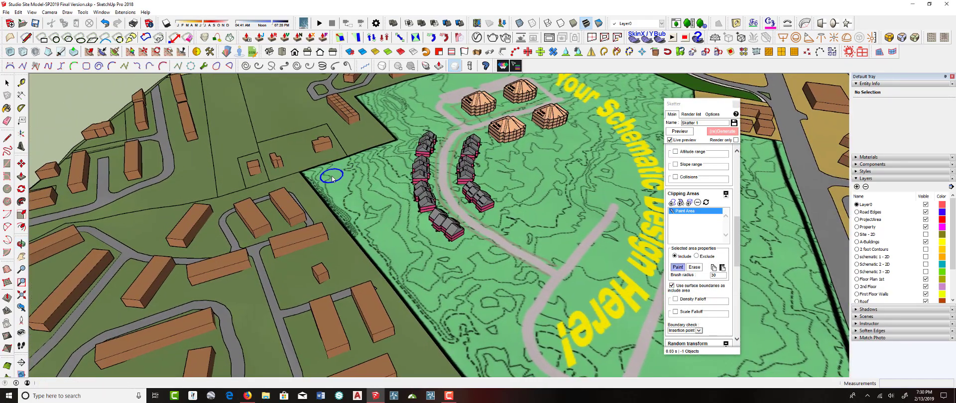
{"action": "mouse_move", "coordinate": [332, 179]}
{"action": "left_mouse_down"}
{"action": "mouse_move", "coordinate": [386, 157]}
{"action": "mouse_move", "coordinate": [399, 174]}
{"action": "mouse_move", "coordinate": [348, 187]}
{"action": "mouse_move", "coordinate": [396, 213]}
{"action": "mouse_move", "coordinate": [378, 219]}
{"action": "mouse_move", "coordinate": [436, 284]}
{"action": "mouse_move", "coordinate": [478, 267]}
{"action": "mouse_move", "coordinate": [452, 276]}
{"action": "mouse_move", "coordinate": [470, 274]}
{"action": "left_mouse_up"}
{"action": "middle_click_drag", "start_coordinate": [521, 217], "coordinate": [473, 99]}
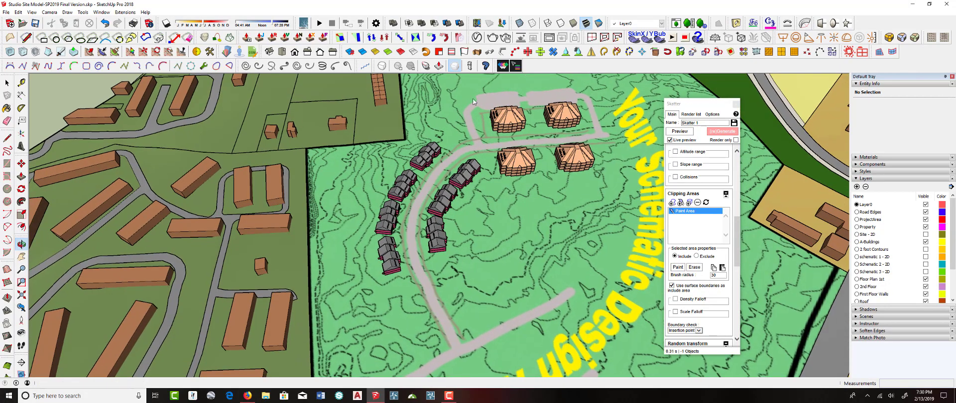
{"action": "scroll", "coordinate": [433, 155], "scroll_direction": "down", "scroll_amount": 2}
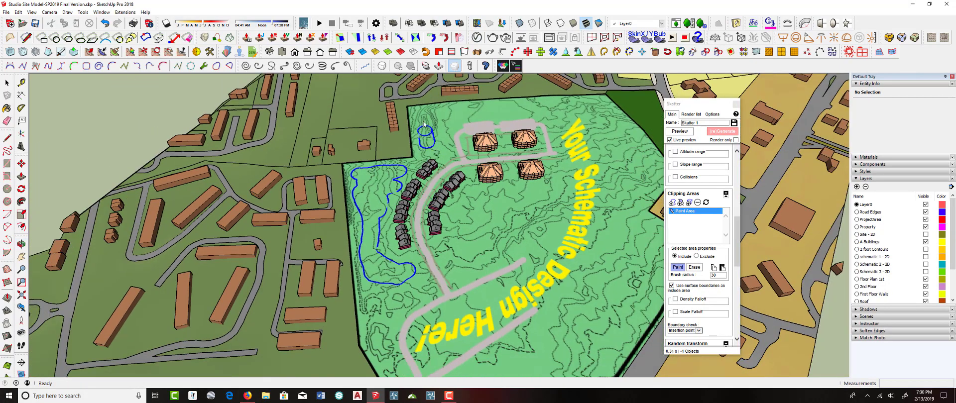
{"action": "mouse_move", "coordinate": [423, 125]}
{"action": "left_mouse_down"}
{"action": "mouse_move", "coordinate": [528, 105]}
{"action": "mouse_move", "coordinate": [447, 122]}
{"action": "left_mouse_up"}
{"action": "mouse_move", "coordinate": [470, 195]}
{"action": "left_mouse_down"}
{"action": "mouse_move", "coordinate": [472, 208]}
{"action": "mouse_move", "coordinate": [480, 199]}
{"action": "mouse_move", "coordinate": [494, 212]}
{"action": "mouse_move", "coordinate": [478, 233]}
{"action": "mouse_move", "coordinate": [440, 247]}
{"action": "mouse_move", "coordinate": [477, 237]}
{"action": "mouse_move", "coordinate": [486, 200]}
{"action": "mouse_move", "coordinate": [501, 214]}
{"action": "mouse_move", "coordinate": [538, 215]}
{"action": "mouse_move", "coordinate": [543, 193]}
{"action": "mouse_move", "coordinate": [542, 210]}
{"action": "mouse_move", "coordinate": [503, 222]}
{"action": "mouse_move", "coordinate": [478, 244]}
{"action": "left_mouse_up"}
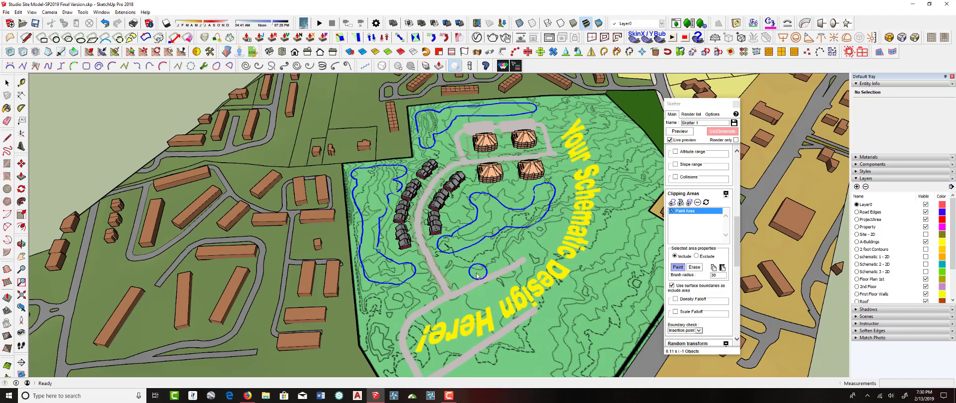
{"action": "middle_click_drag", "start_coordinate": [407, 249], "coordinate": [457, 208]}
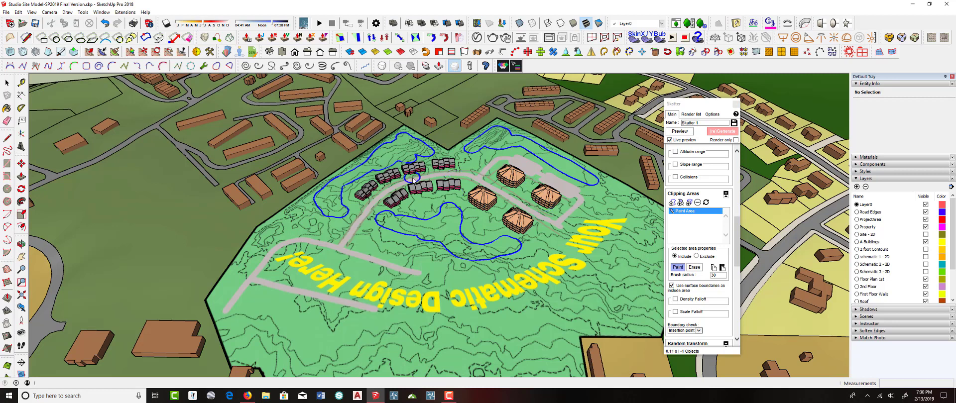
Add the site terrain group as the host surface for the tree scatter
{"action": "scroll", "coordinate": [437, 187], "scroll_direction": "down", "scroll_amount": 1}
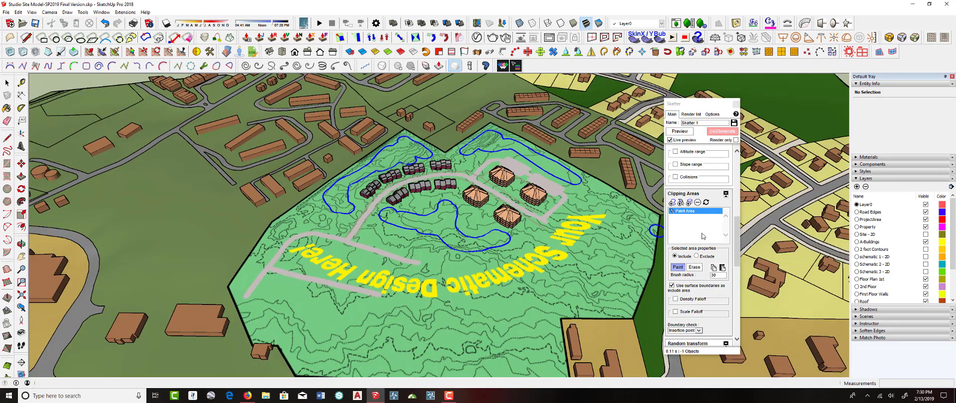
{"action": "scroll", "coordinate": [702, 234], "scroll_direction": "up", "scroll_amount": 10}
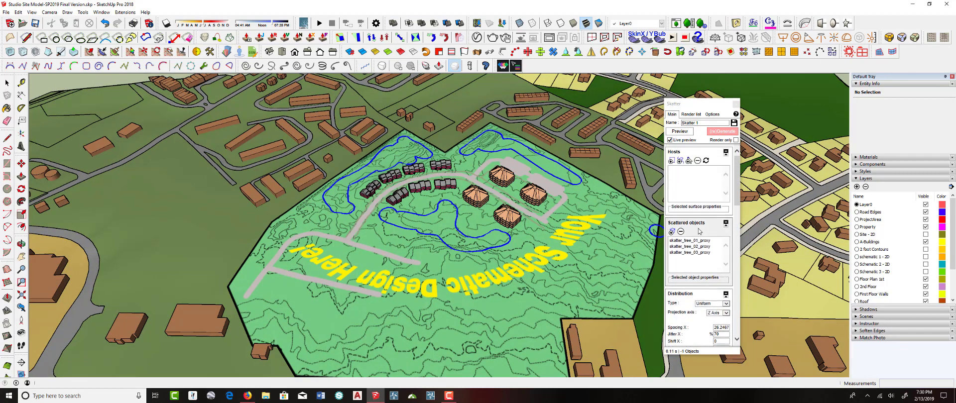
{"action": "scroll", "coordinate": [699, 231], "scroll_direction": "down", "scroll_amount": 5}
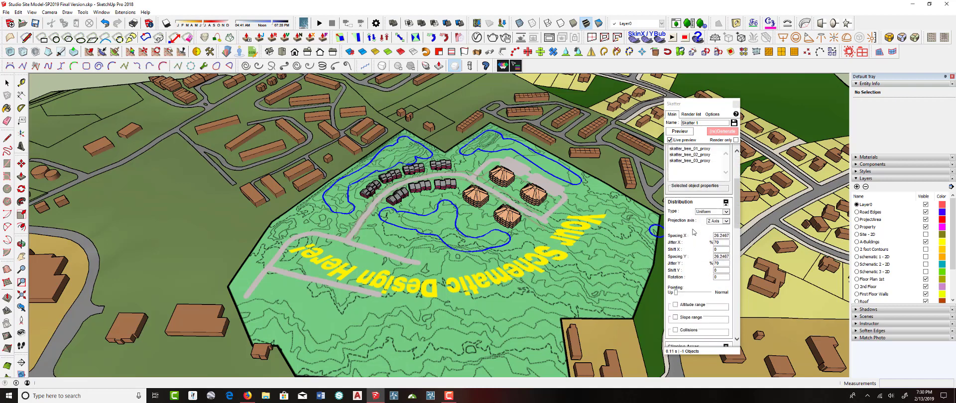
{"action": "scroll", "coordinate": [693, 232], "scroll_direction": "down", "scroll_amount": 3}
{"action": "scroll", "coordinate": [689, 232], "scroll_direction": "up", "scroll_amount": 8}
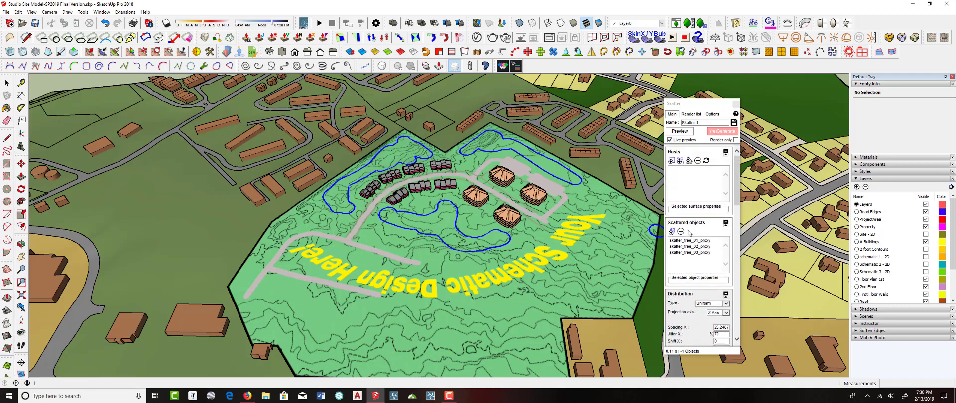
{"action": "left_click", "coordinate": [671, 161]}
{"action": "left_click", "coordinate": [600, 205]}
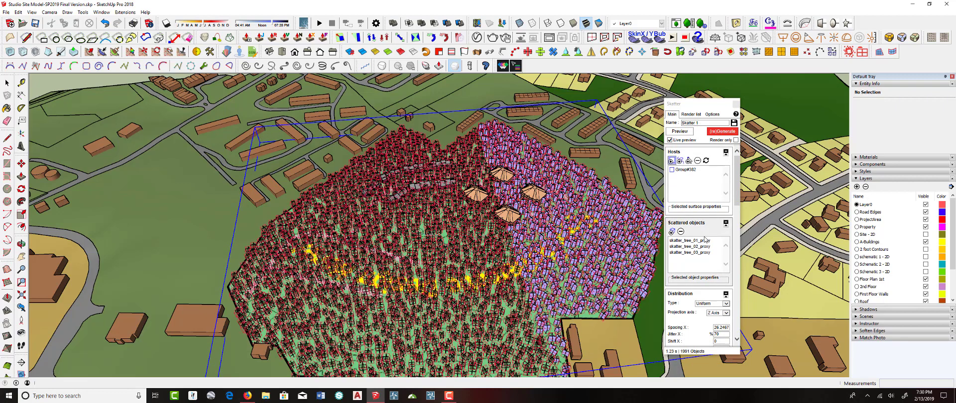
Turn off using surface boundaries as the include area and regenerate the tree scatter
{"action": "scroll", "coordinate": [704, 239], "scroll_direction": "down", "scroll_amount": 3}
{"action": "scroll", "coordinate": [704, 240], "scroll_direction": "down", "scroll_amount": 3}
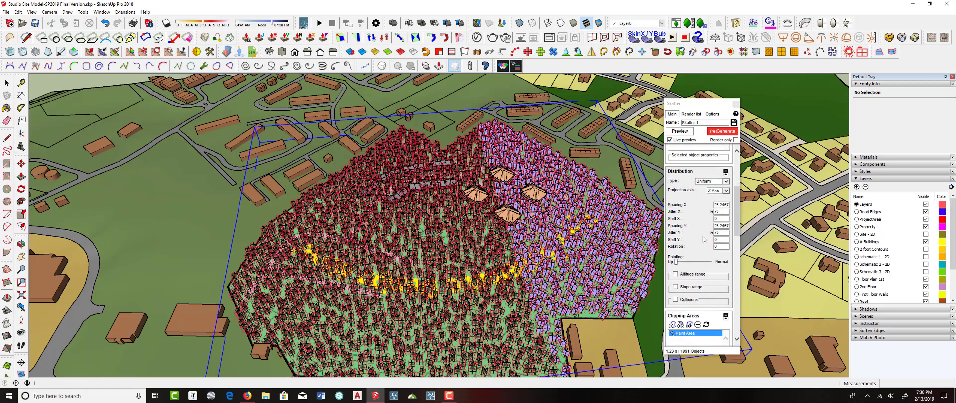
{"action": "scroll", "coordinate": [704, 240], "scroll_direction": "down", "scroll_amount": 6}
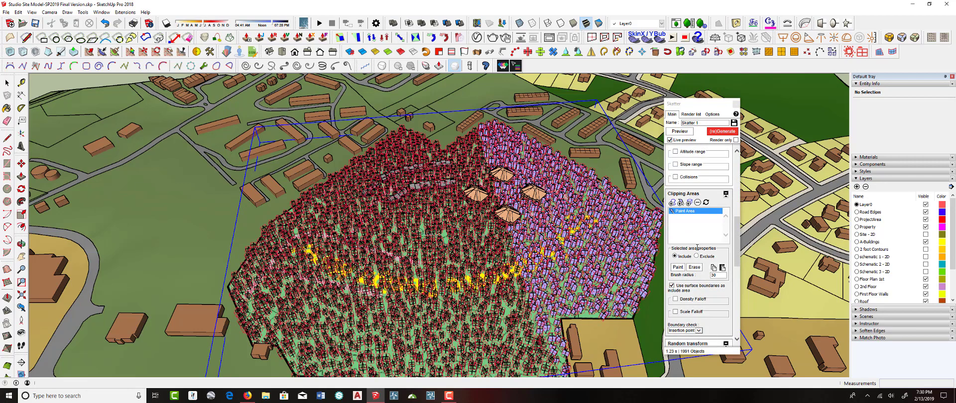
{"action": "left_click", "coordinate": [671, 286]}
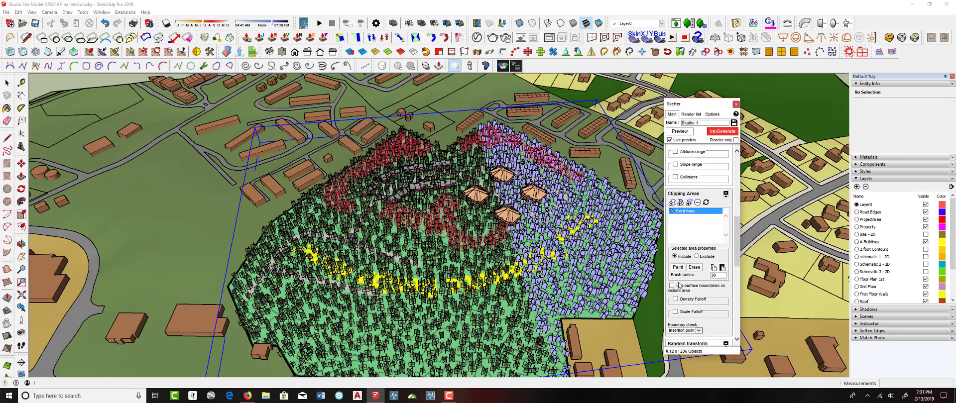
{"action": "left_click", "coordinate": [717, 133]}
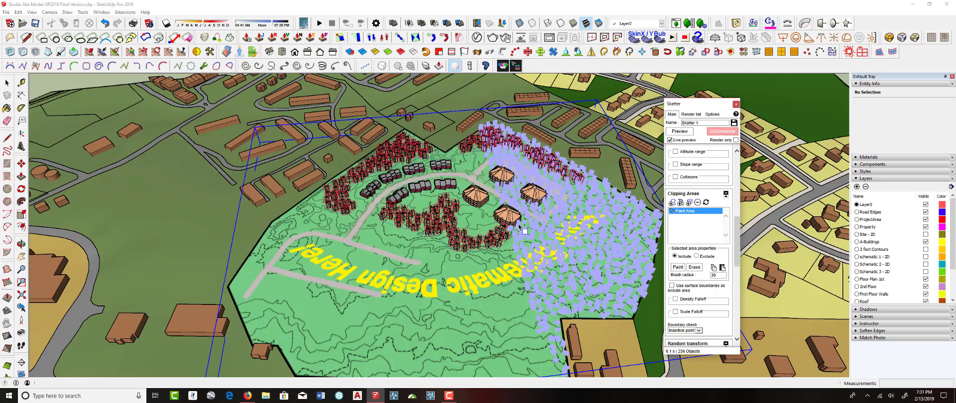
Inspect the scattered trees around the buildings from several angles and close the Skatter window
{"action": "middle_click_drag", "start_coordinate": [521, 227], "coordinate": [548, 191]}
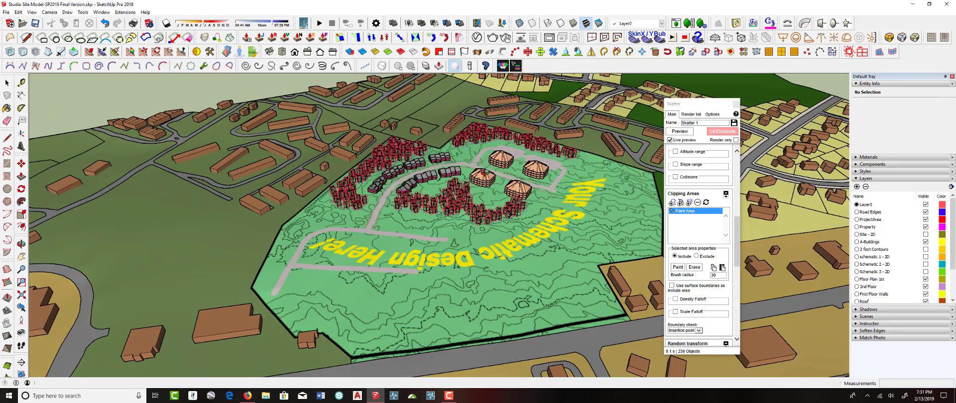
{"action": "scroll", "coordinate": [485, 173], "scroll_direction": "up", "scroll_amount": 3}
{"action": "middle_click_drag", "start_coordinate": [484, 172], "coordinate": [588, 210]}
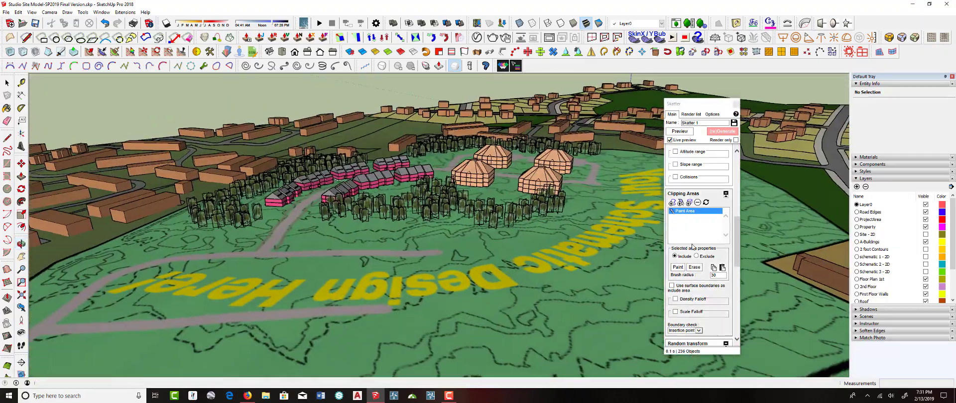
{"action": "scroll", "coordinate": [692, 246], "scroll_direction": "down", "scroll_amount": 5}
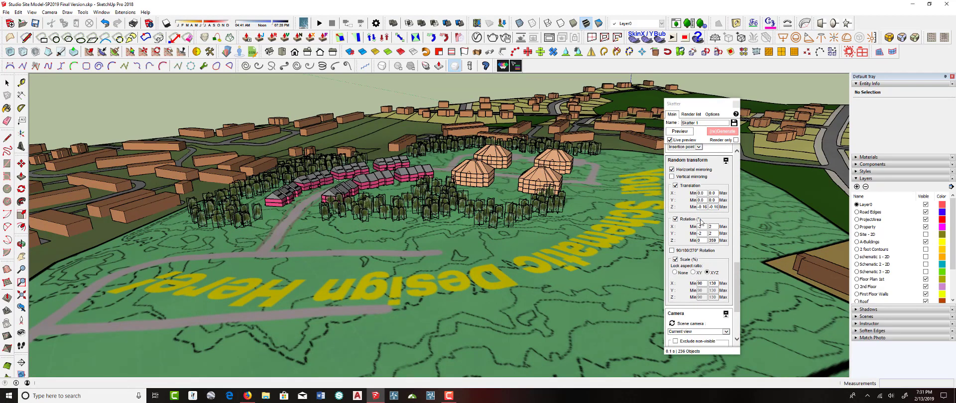
{"action": "scroll", "coordinate": [684, 239], "scroll_direction": "up", "scroll_amount": 4}
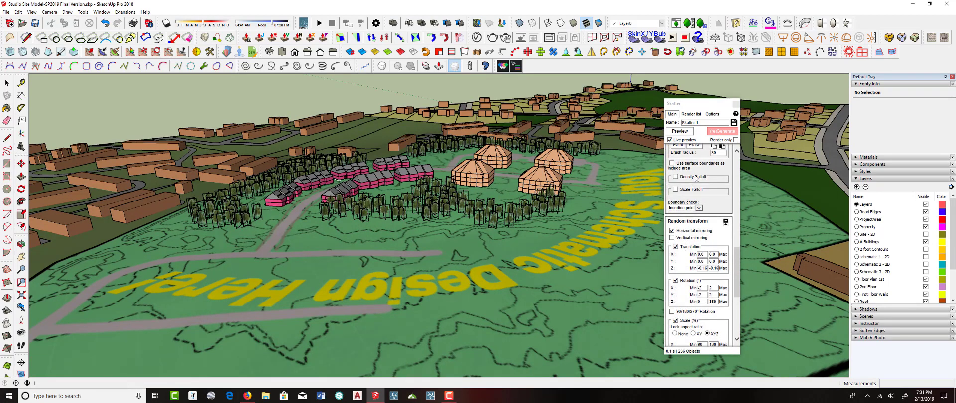
{"action": "left_click", "coordinate": [735, 107]}
Move to a street-level view along the townhouse road and start a non-interactive render
{"action": "middle_click_drag", "start_coordinate": [438, 214], "coordinate": [441, 186]}
{"action": "scroll", "coordinate": [437, 196], "scroll_direction": "up", "scroll_amount": 7}
{"action": "scroll", "coordinate": [442, 185], "scroll_direction": "down", "scroll_amount": 2}
{"action": "scroll", "coordinate": [441, 186], "scroll_direction": "up", "scroll_amount": 5}
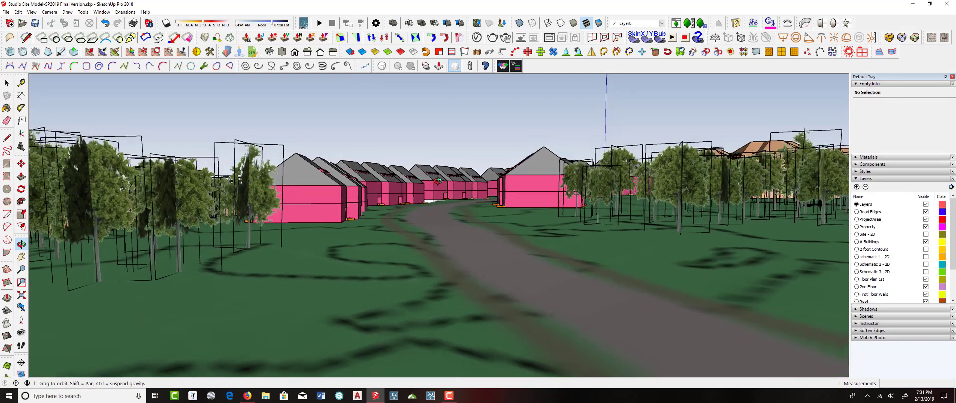
{"action": "middle_click_drag", "start_coordinate": [460, 135], "coordinate": [438, 149]}
{"action": "key", "text": "space"}
{"action": "left_click", "coordinate": [493, 37]}
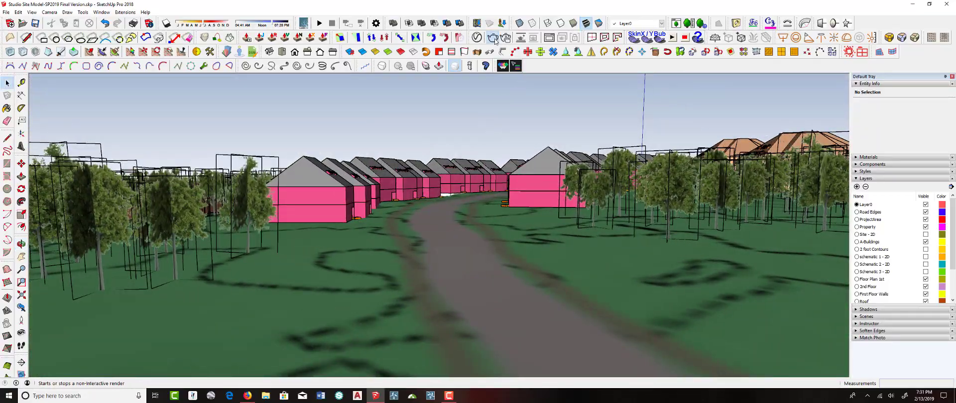
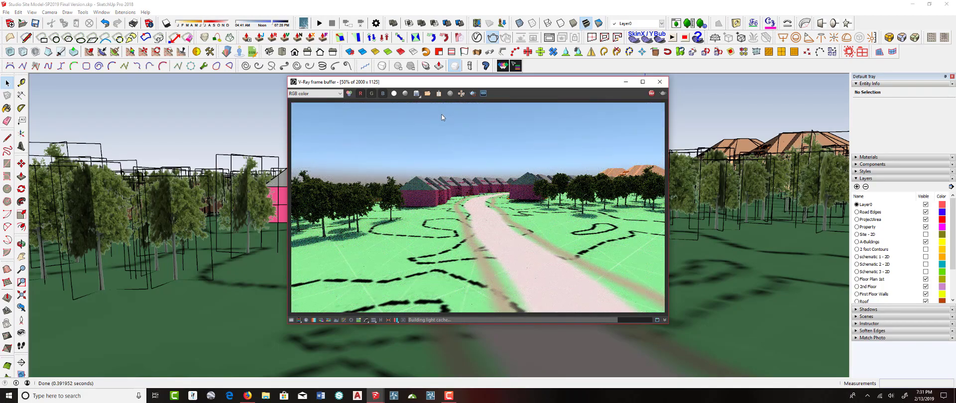
Close the V-Ray frame buffer window
{"action": "left_click", "coordinate": [651, 93]}
{"action": "left_click", "coordinate": [660, 81]}
{"action": "mouse_move", "coordinate": [540, 149]}
{"action": "middle_mouse_down"}
{"action": "mouse_move", "coordinate": [491, 211]}
{"action": "mouse_move", "coordinate": [474, 210]}
{"action": "mouse_move", "coordinate": [507, 153]}
{"action": "middle_mouse_up"}
{"action": "scroll", "coordinate": [506, 187], "scroll_direction": "down", "scroll_amount": 4}
{"action": "scroll", "coordinate": [491, 212], "scroll_direction": "down", "scroll_amount": 2}
{"action": "scroll", "coordinate": [506, 154], "scroll_direction": "down", "scroll_amount": 1}
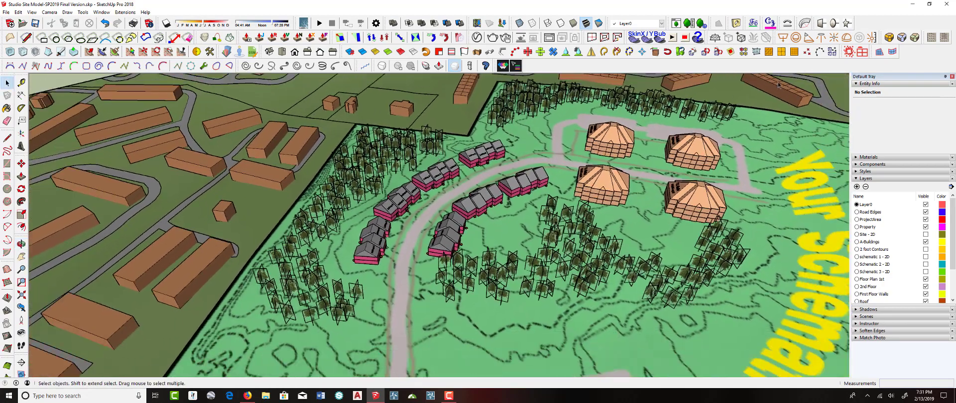
Create a new Skatter scatter using the Trees 01 library preset
{"action": "left_click", "coordinate": [862, 52]}
{"action": "scroll", "coordinate": [603, 253], "scroll_direction": "down", "scroll_amount": 1}
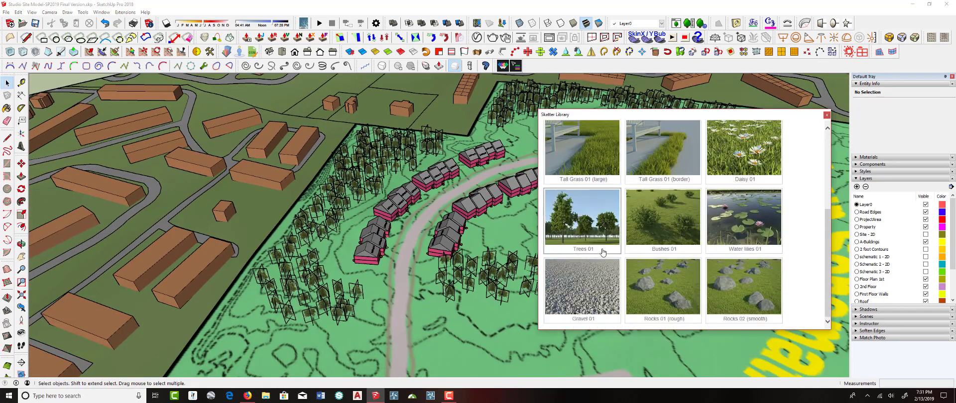
{"action": "left_click", "coordinate": [602, 236]}
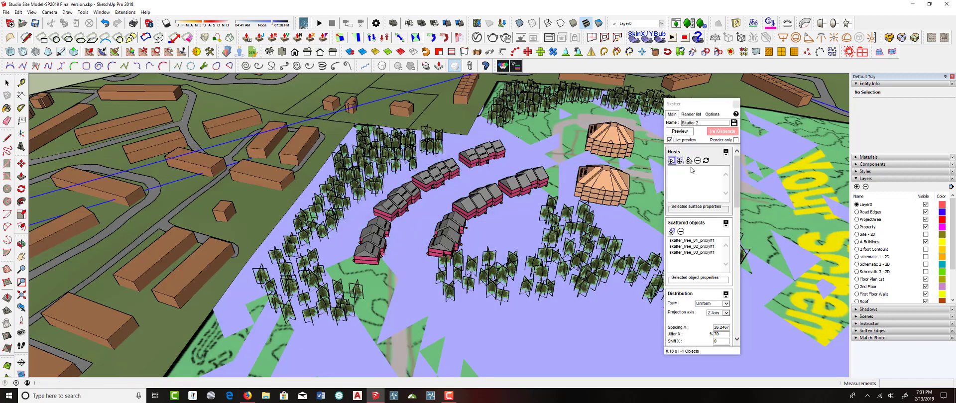
Switch the scatter's host to picked points and place the first points beside the townhouse road
{"action": "left_click", "coordinate": [689, 161]}
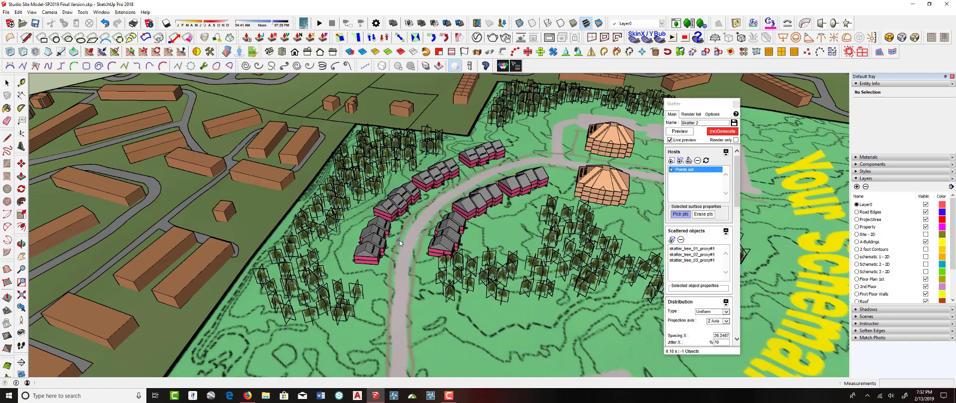
{"action": "scroll", "coordinate": [399, 241], "scroll_direction": "up", "scroll_amount": 3}
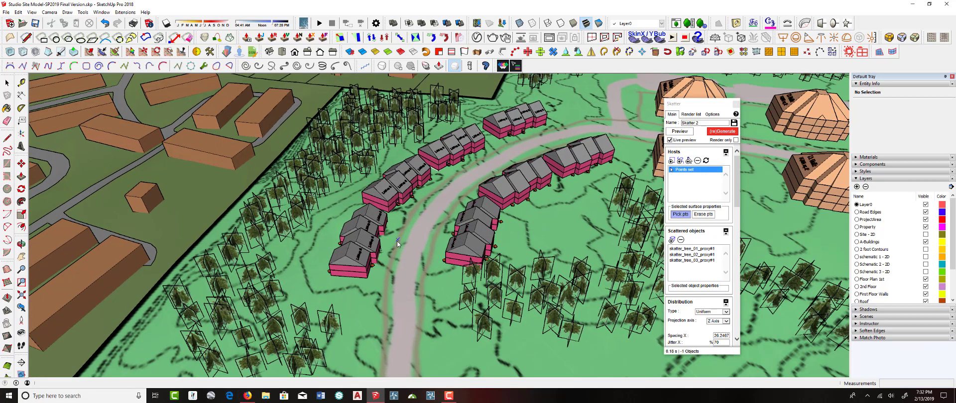
{"action": "left_click", "coordinate": [388, 288]}
{"action": "left_click", "coordinate": [398, 252]}
{"action": "scroll", "coordinate": [398, 252], "scroll_direction": "up", "scroll_amount": 3}
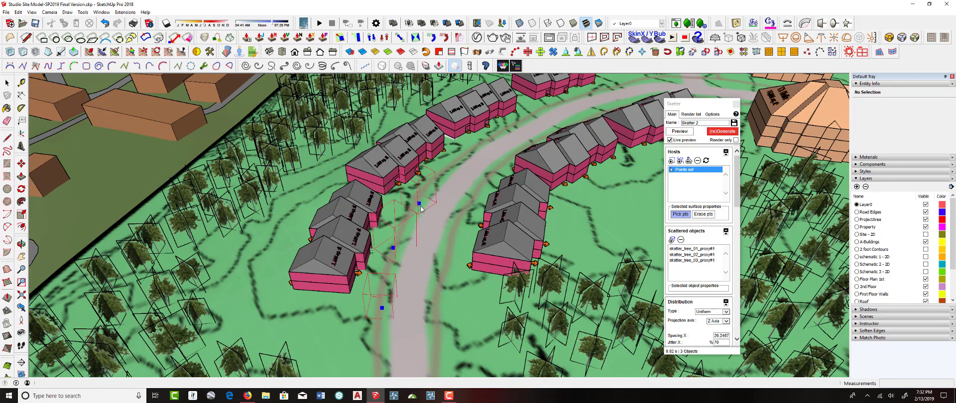
Place more scatter points along both edges of the townhouse road
{"action": "left_click", "coordinate": [452, 170]}
{"action": "left_click", "coordinate": [559, 102]}
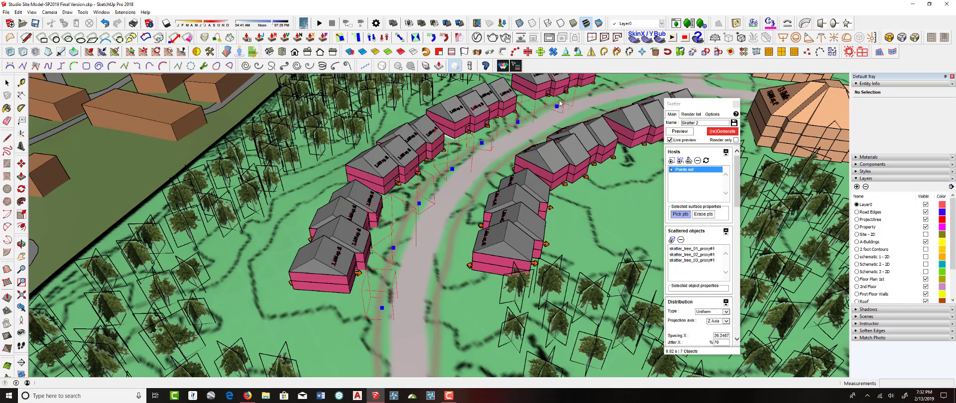
{"action": "left_click", "coordinate": [624, 87]}
{"action": "middle_click_drag", "start_coordinate": [479, 160], "coordinate": [532, 277]}
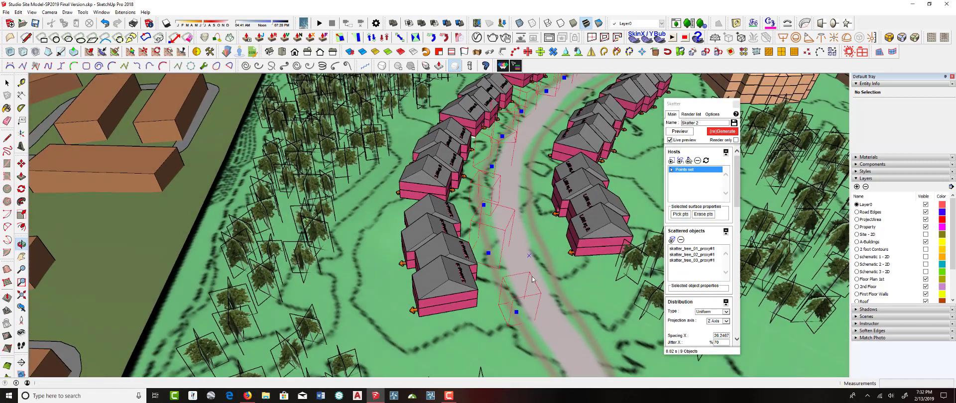
{"action": "left_click", "coordinate": [561, 303]}
{"action": "left_click", "coordinate": [542, 262]}
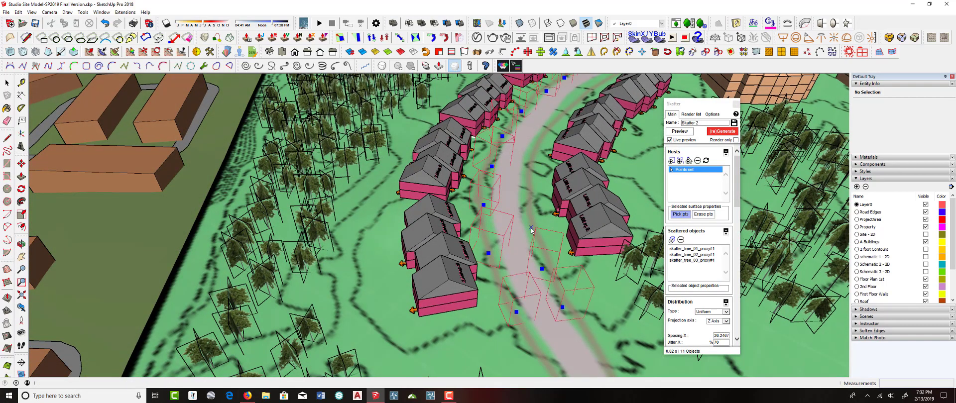
{"action": "left_click", "coordinate": [528, 212]}
{"action": "left_click", "coordinate": [538, 143]}
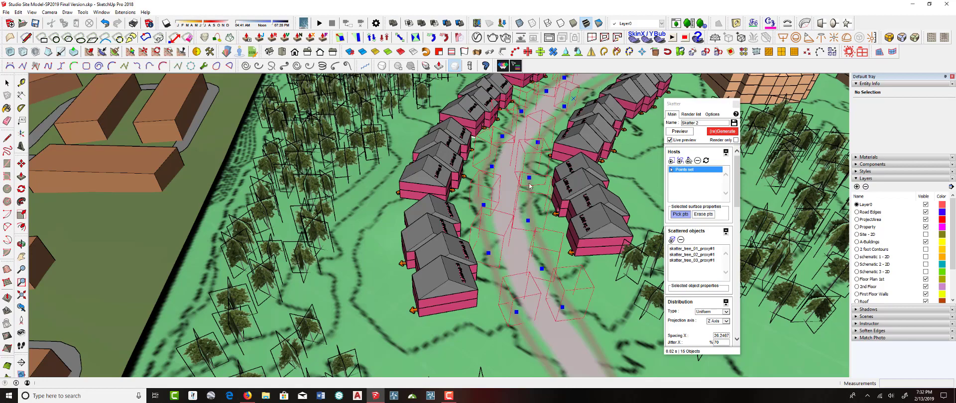
Add another scatter point near the far end of the townhouse road
{"action": "scroll", "coordinate": [534, 172], "scroll_direction": "down", "scroll_amount": 2}
{"action": "scroll", "coordinate": [570, 112], "scroll_direction": "up", "scroll_amount": 5}
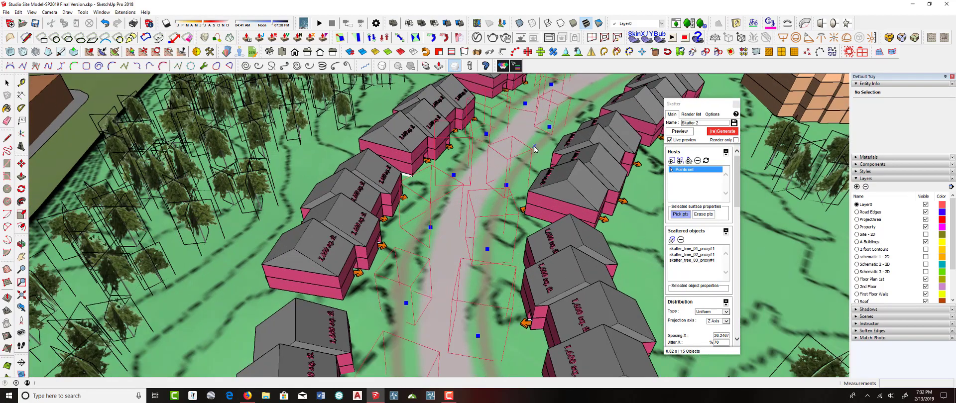
{"action": "left_click", "coordinate": [534, 147]}
{"action": "scroll", "coordinate": [563, 118], "scroll_direction": "down", "scroll_amount": 2}
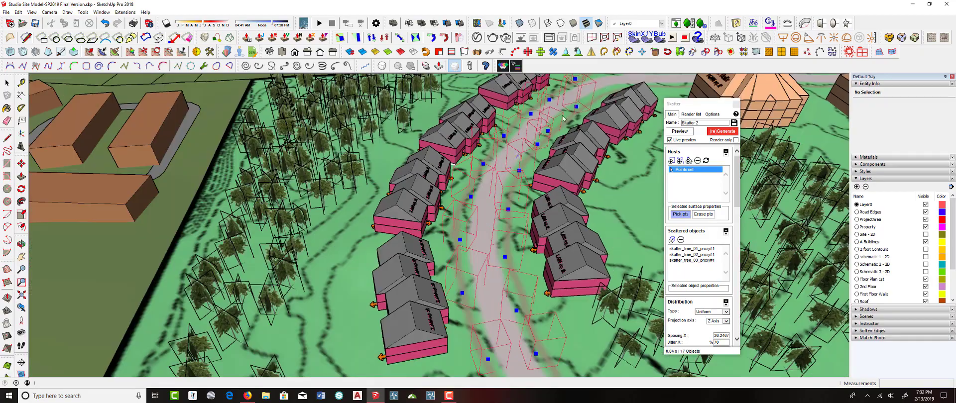
{"action": "scroll", "coordinate": [488, 146], "scroll_direction": "down", "scroll_amount": 3}
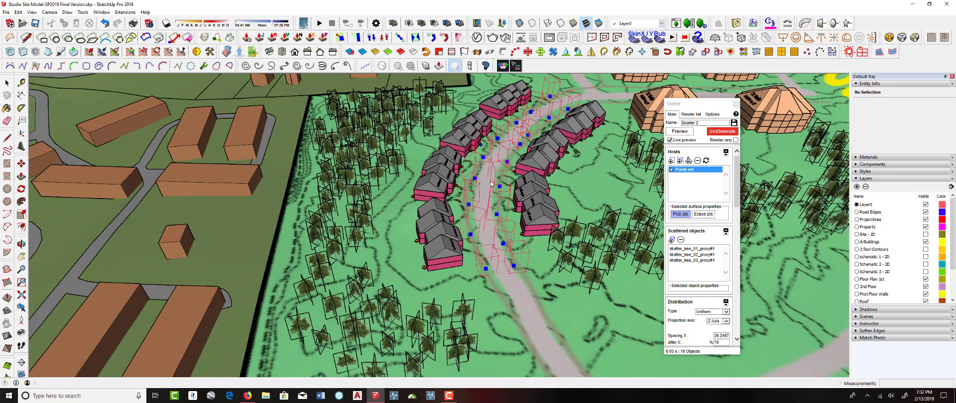
{"action": "middle_click_drag", "start_coordinate": [488, 182], "coordinate": [466, 148]}
{"action": "scroll", "coordinate": [453, 129], "scroll_direction": "up", "scroll_amount": 4}
{"action": "scroll", "coordinate": [453, 131], "scroll_direction": "up", "scroll_amount": 3}
{"action": "scroll", "coordinate": [707, 249], "scroll_direction": "down", "scroll_amount": 3}
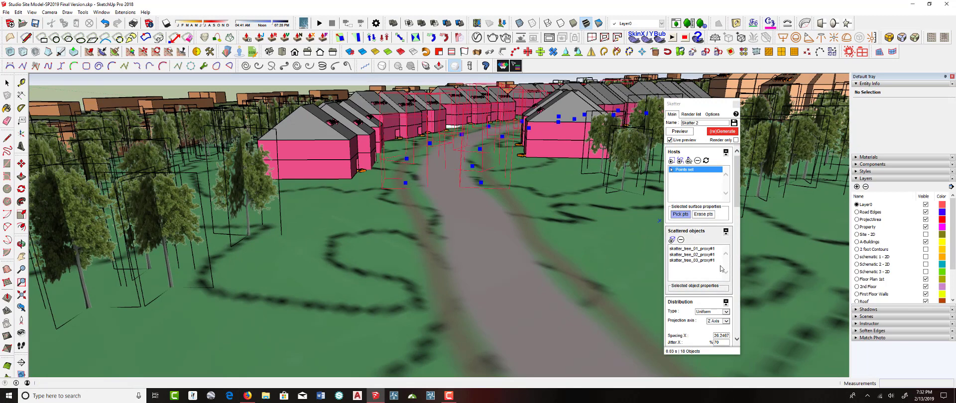
Set the scattered trees' scale range to 108% and regenerate the scatter
{"action": "scroll", "coordinate": [717, 257], "scroll_direction": "down", "scroll_amount": 6}
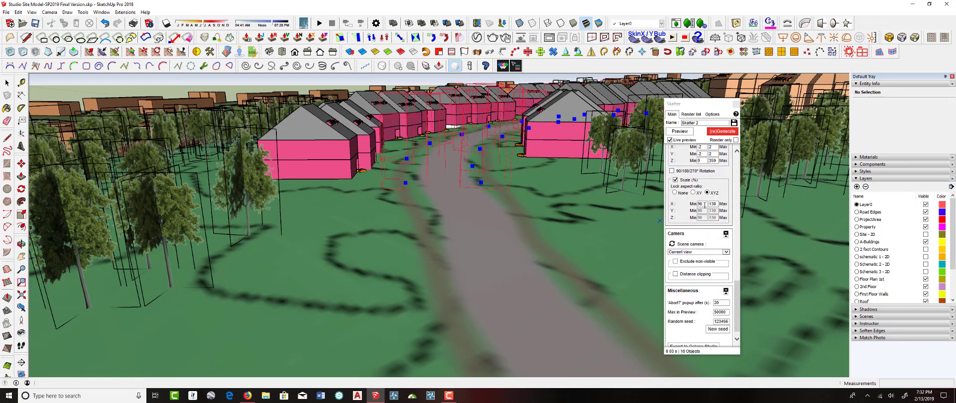
{"action": "left_click_drag", "start_coordinate": [704, 204], "coordinate": [686, 207]}
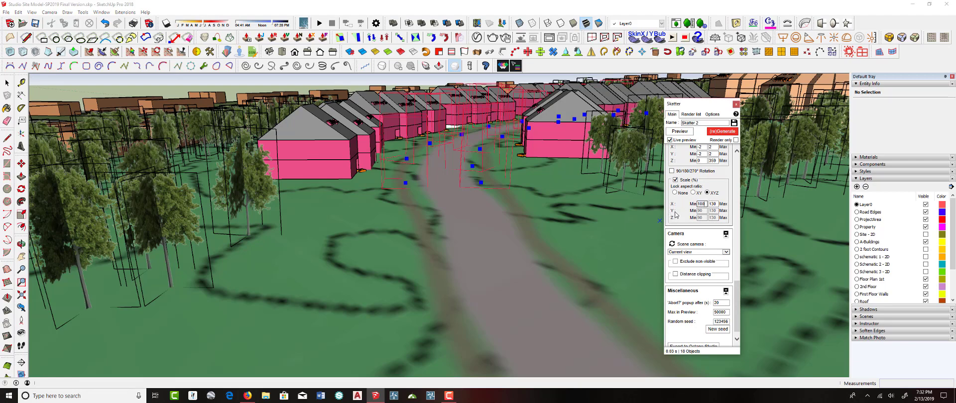
{"action": "double_click", "coordinate": [712, 204]}
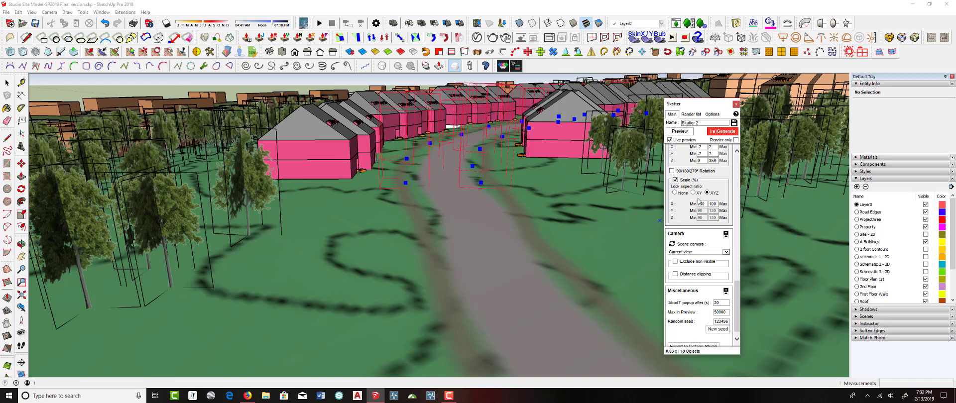
{"action": "left_click", "coordinate": [721, 132]}
Close the Skatter window
{"action": "middle_click_drag", "start_coordinate": [480, 190], "coordinate": [601, 162]}
{"action": "scroll", "coordinate": [463, 189], "scroll_direction": "up", "scroll_amount": 5}
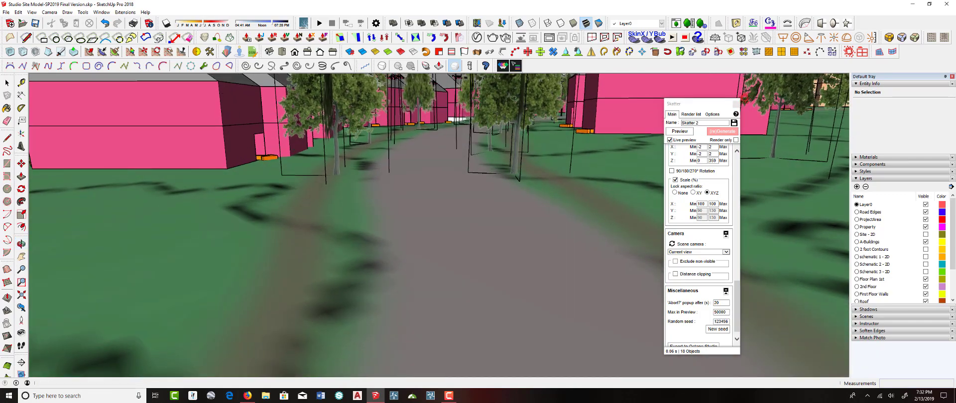
{"action": "left_click", "coordinate": [735, 102]}
Position the camera at eye level on the townhouse road and start a V-Ray render
{"action": "scroll", "coordinate": [525, 325], "scroll_direction": "down", "scroll_amount": 5}
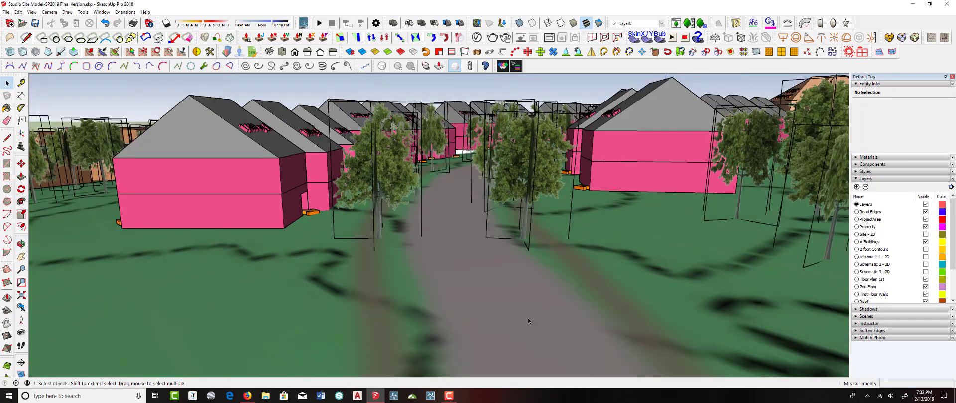
{"action": "scroll", "coordinate": [527, 318], "scroll_direction": "down", "scroll_amount": 2}
{"action": "middle_click_drag", "start_coordinate": [507, 312], "coordinate": [487, 254]}
{"action": "scroll", "coordinate": [486, 254], "scroll_direction": "down", "scroll_amount": 1}
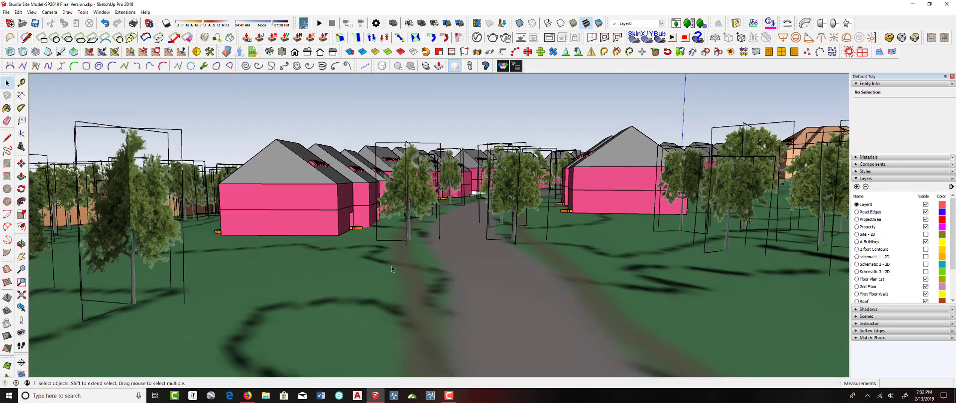
{"action": "left_click", "coordinate": [21, 320]}
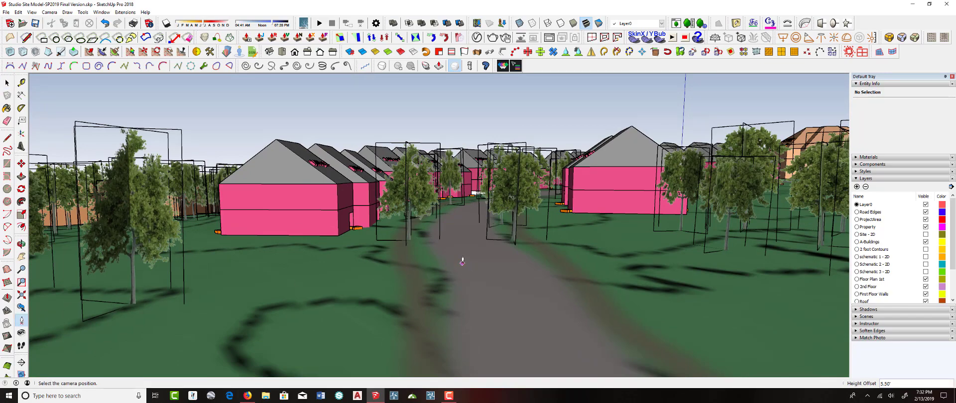
{"action": "left_click", "coordinate": [463, 261]}
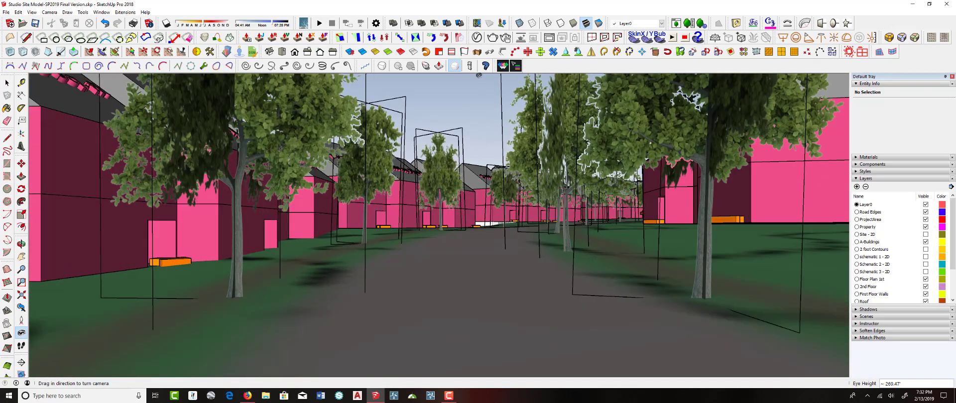
{"action": "left_click", "coordinate": [492, 38]}
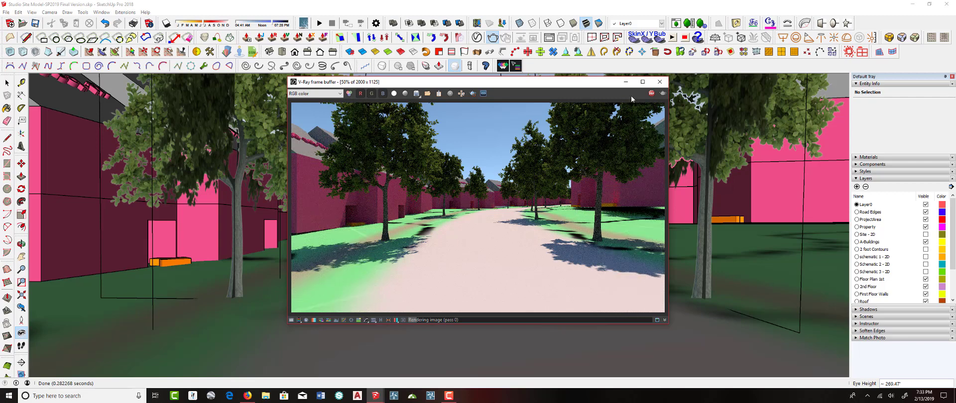
Close the render window and inspect the road trees among the townhouses from eye level
{"action": "left_click", "coordinate": [659, 81]}
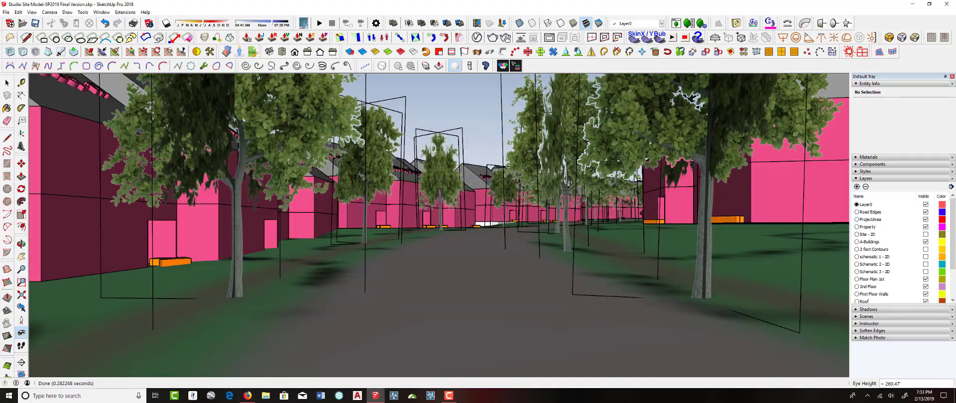
{"action": "mouse_move", "coordinate": [552, 145]}
{"action": "middle_mouse_down"}
{"action": "mouse_move", "coordinate": [508, 177]}
{"action": "mouse_move", "coordinate": [475, 227]}
{"action": "mouse_move", "coordinate": [460, 229]}
{"action": "mouse_move", "coordinate": [445, 165]}
{"action": "mouse_move", "coordinate": [555, 219]}
{"action": "mouse_move", "coordinate": [553, 144]}
{"action": "mouse_move", "coordinate": [468, 115]}
{"action": "mouse_move", "coordinate": [402, 112]}
{"action": "mouse_move", "coordinate": [210, 180]}
{"action": "mouse_move", "coordinate": [214, 166]}
{"action": "mouse_move", "coordinate": [505, 185]}
{"action": "mouse_move", "coordinate": [453, 172]}
{"action": "middle_mouse_up"}
{"action": "scroll", "coordinate": [508, 176], "scroll_direction": "down", "scroll_amount": 8}
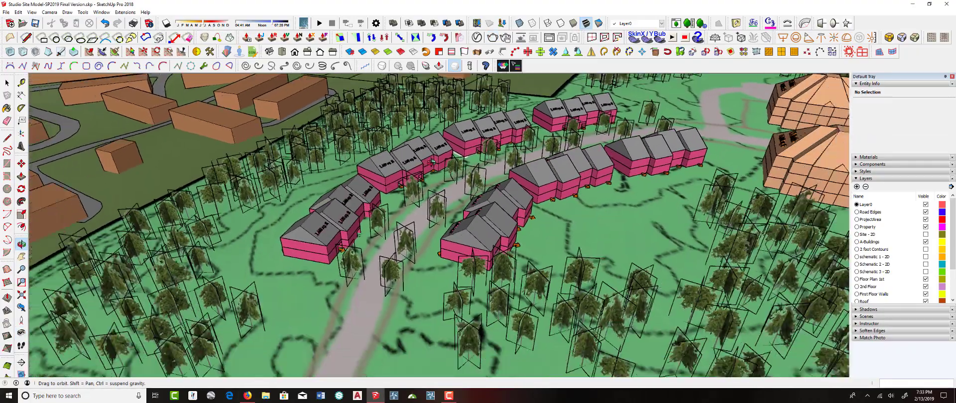
{"action": "scroll", "coordinate": [470, 189], "scroll_direction": "down", "scroll_amount": 5}
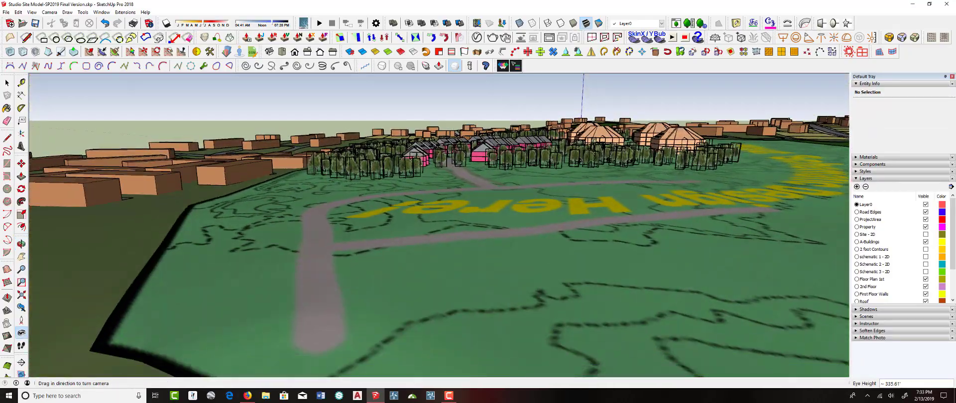
{"action": "scroll", "coordinate": [459, 163], "scroll_direction": "up", "scroll_amount": 10}
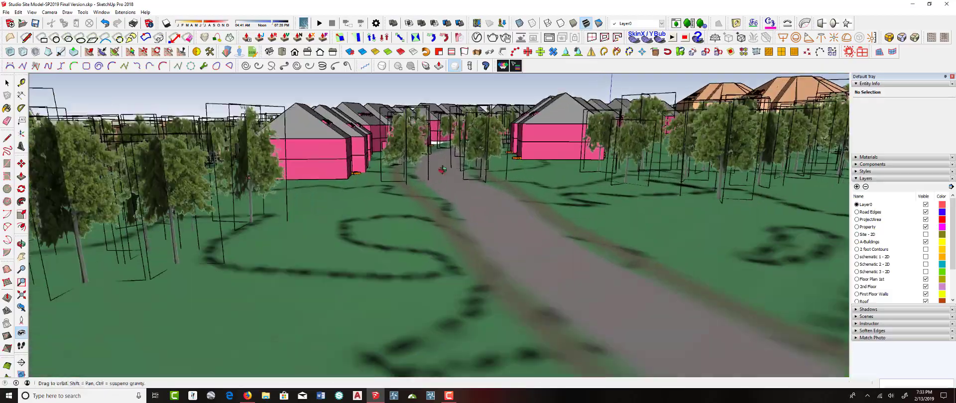
{"action": "middle_click_drag", "start_coordinate": [442, 171], "coordinate": [524, 222]}
{"action": "scroll", "coordinate": [285, 144], "scroll_direction": "up", "scroll_amount": 6}
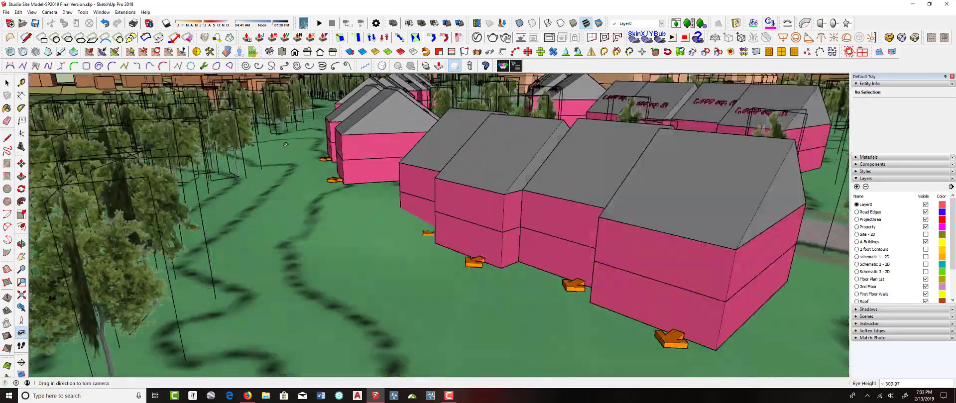
{"action": "scroll", "coordinate": [286, 145], "scroll_direction": "up", "scroll_amount": 3}
{"action": "middle_click_drag", "start_coordinate": [286, 145], "coordinate": [680, 81]}
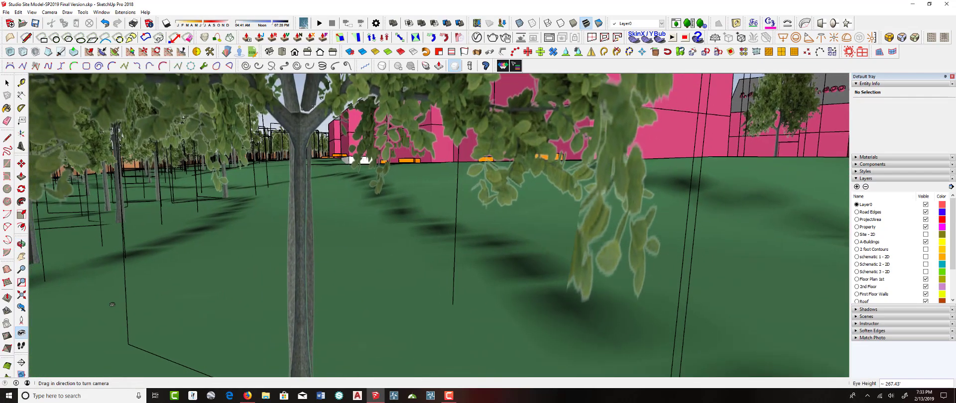
{"action": "middle_click_drag", "start_coordinate": [112, 304], "coordinate": [304, 204]}
{"action": "scroll", "coordinate": [321, 198], "scroll_direction": "up", "scroll_amount": 5}
{"action": "scroll", "coordinate": [307, 205], "scroll_direction": "down", "scroll_amount": 2}
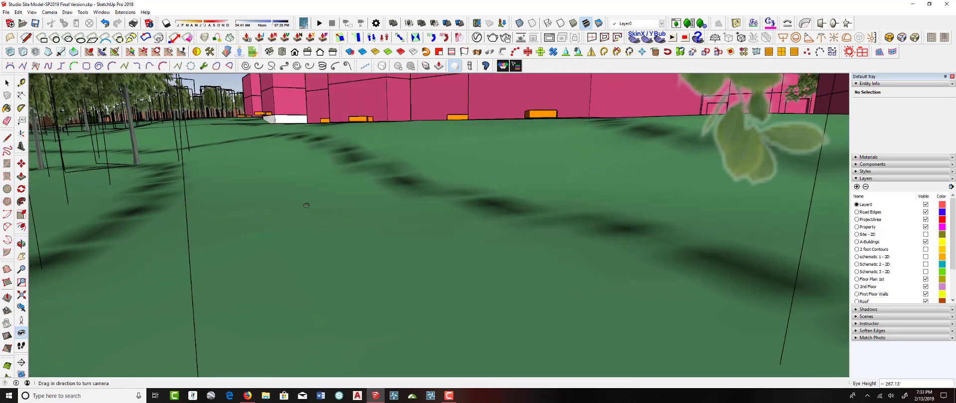
{"action": "scroll", "coordinate": [306, 204], "scroll_direction": "down", "scroll_amount": 1}
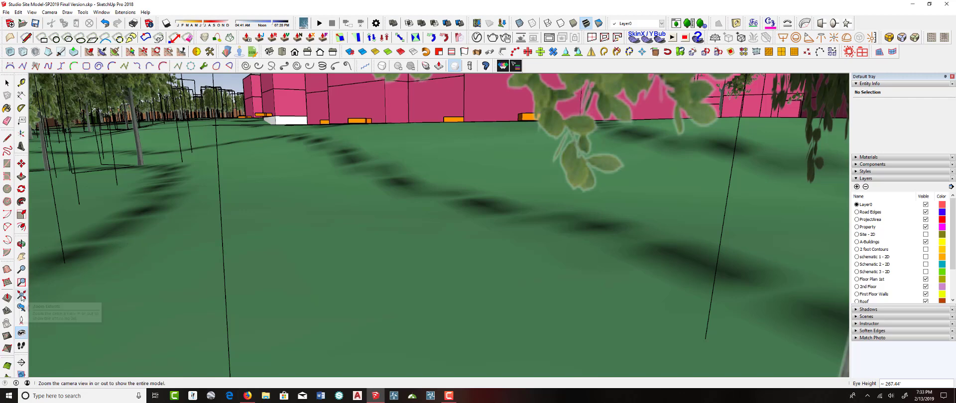
Zoom to the full model extents and return to an aerial view of the site
{"action": "left_click", "coordinate": [22, 297]}
{"action": "middle_click_drag", "start_coordinate": [334, 249], "coordinate": [446, 221]}
{"action": "scroll", "coordinate": [413, 228], "scroll_direction": "up", "scroll_amount": 8}
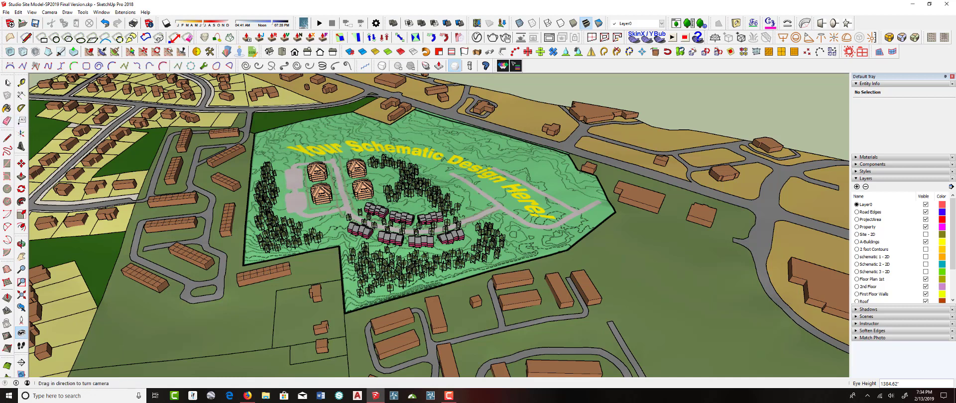
{"action": "left_click", "coordinate": [7, 84]}
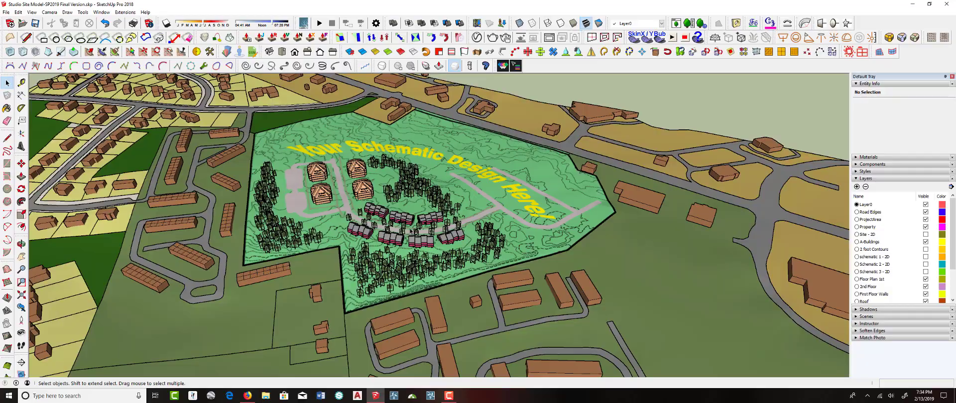
{"action": "middle_click_drag", "start_coordinate": [442, 227], "coordinate": [469, 229]}
{"action": "scroll", "coordinate": [436, 225], "scroll_direction": "up", "scroll_amount": 3}
{"action": "key", "text": "space"}
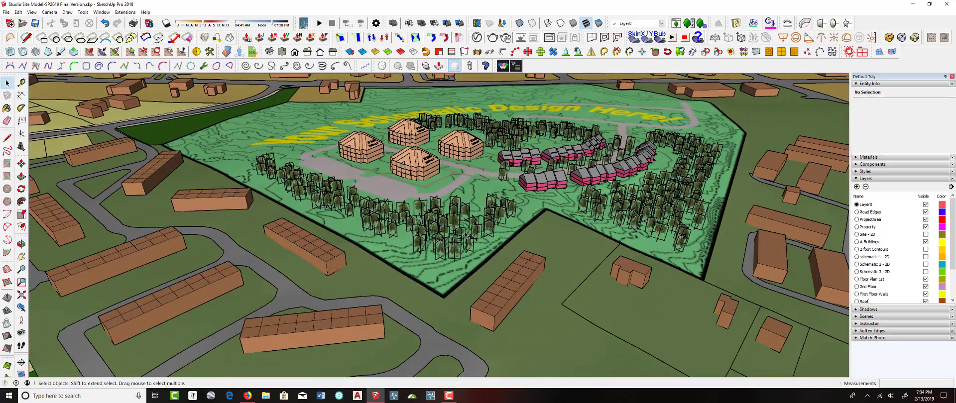